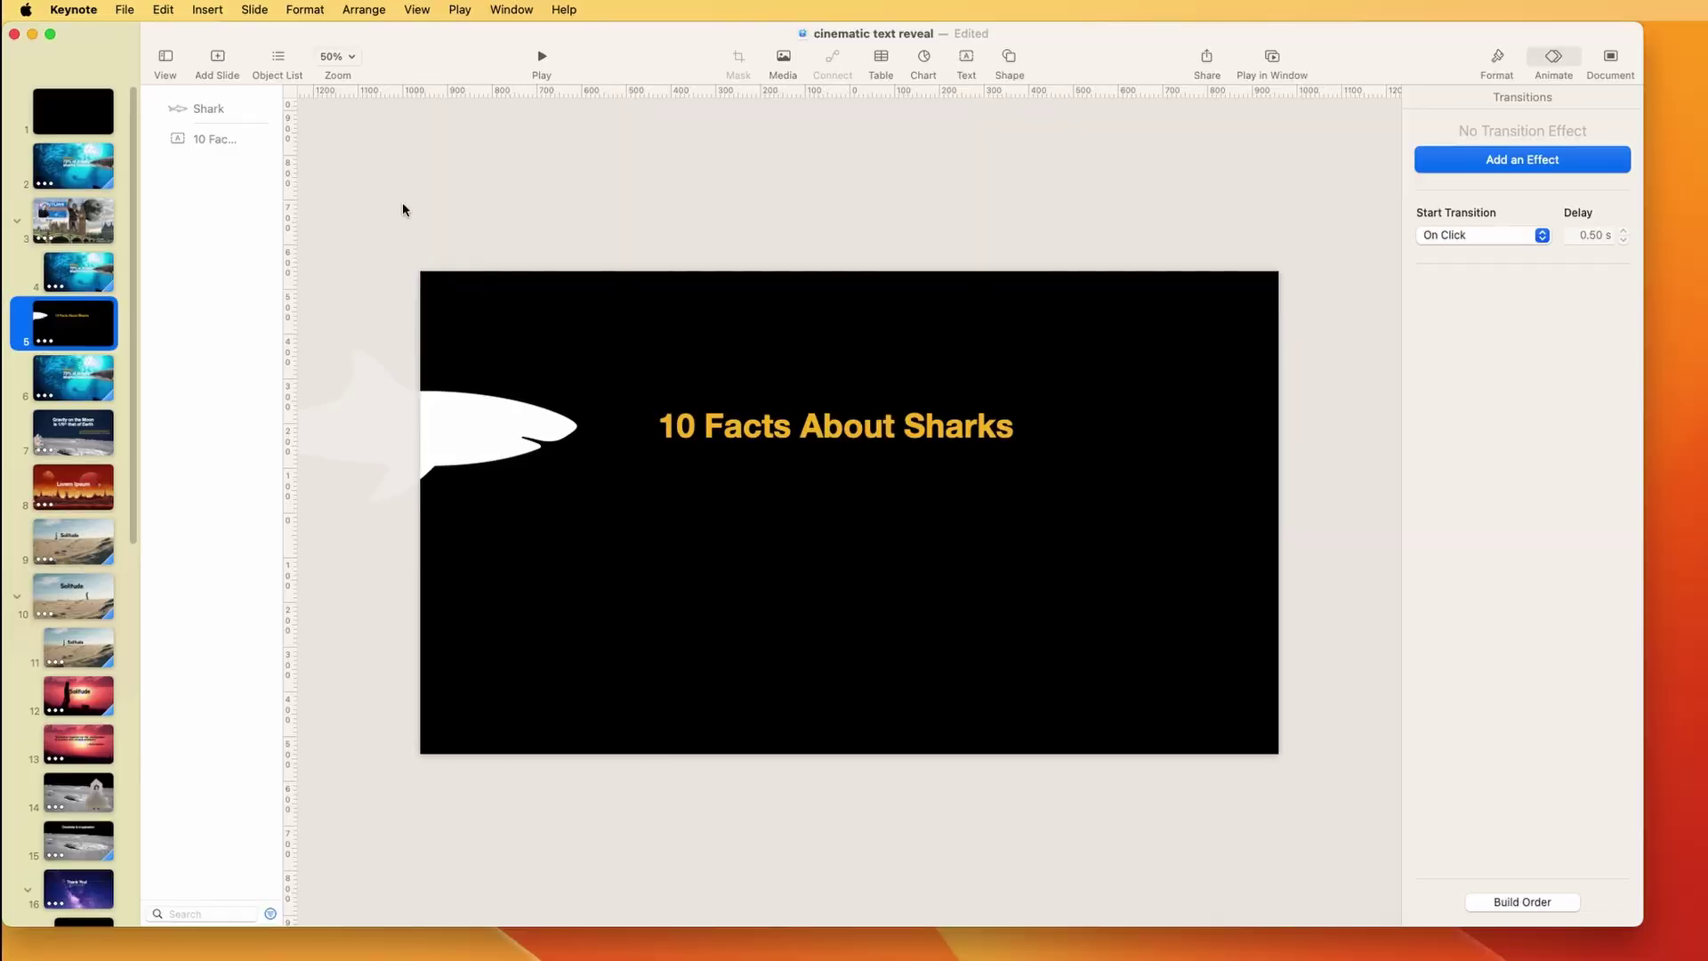
Step: Search the shape library for 'shark', then drag the shark's Move end point to 2018 × 175 pt
{"action": "left_click", "coordinate": [59, 287]}
{"action": "left_click", "coordinate": [79, 336]}
{"action": "left_click", "coordinate": [510, 433]}
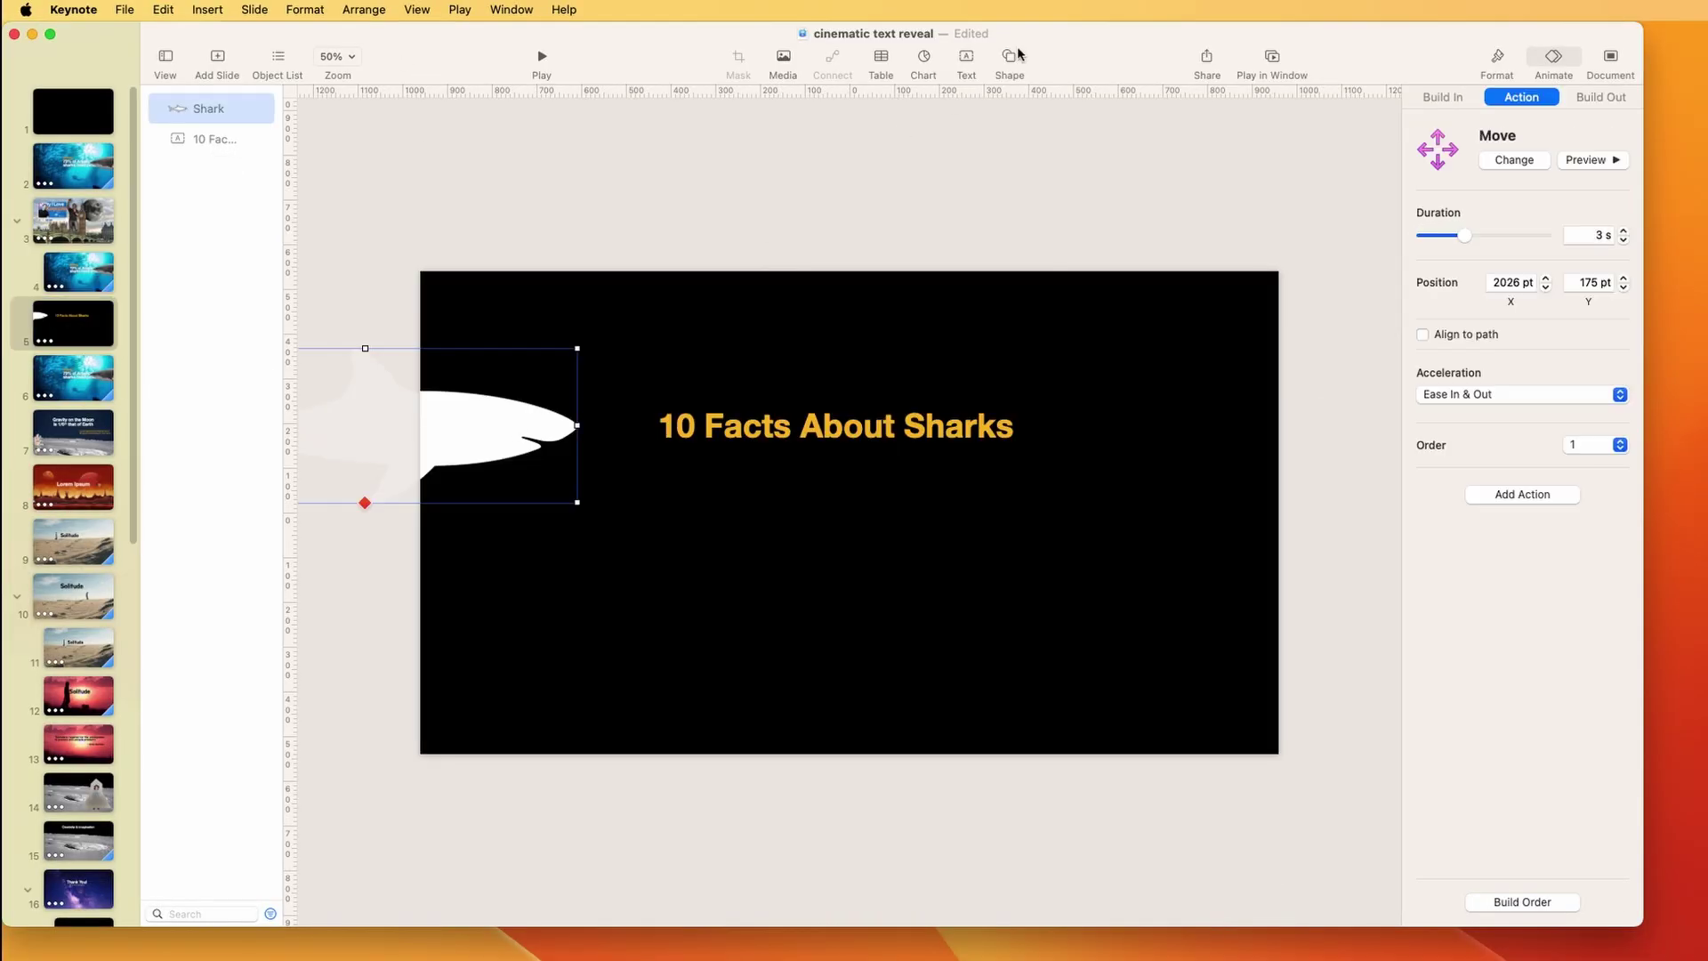
{"action": "left_click", "coordinate": [1010, 58]}
{"action": "type", "text": "shark"}
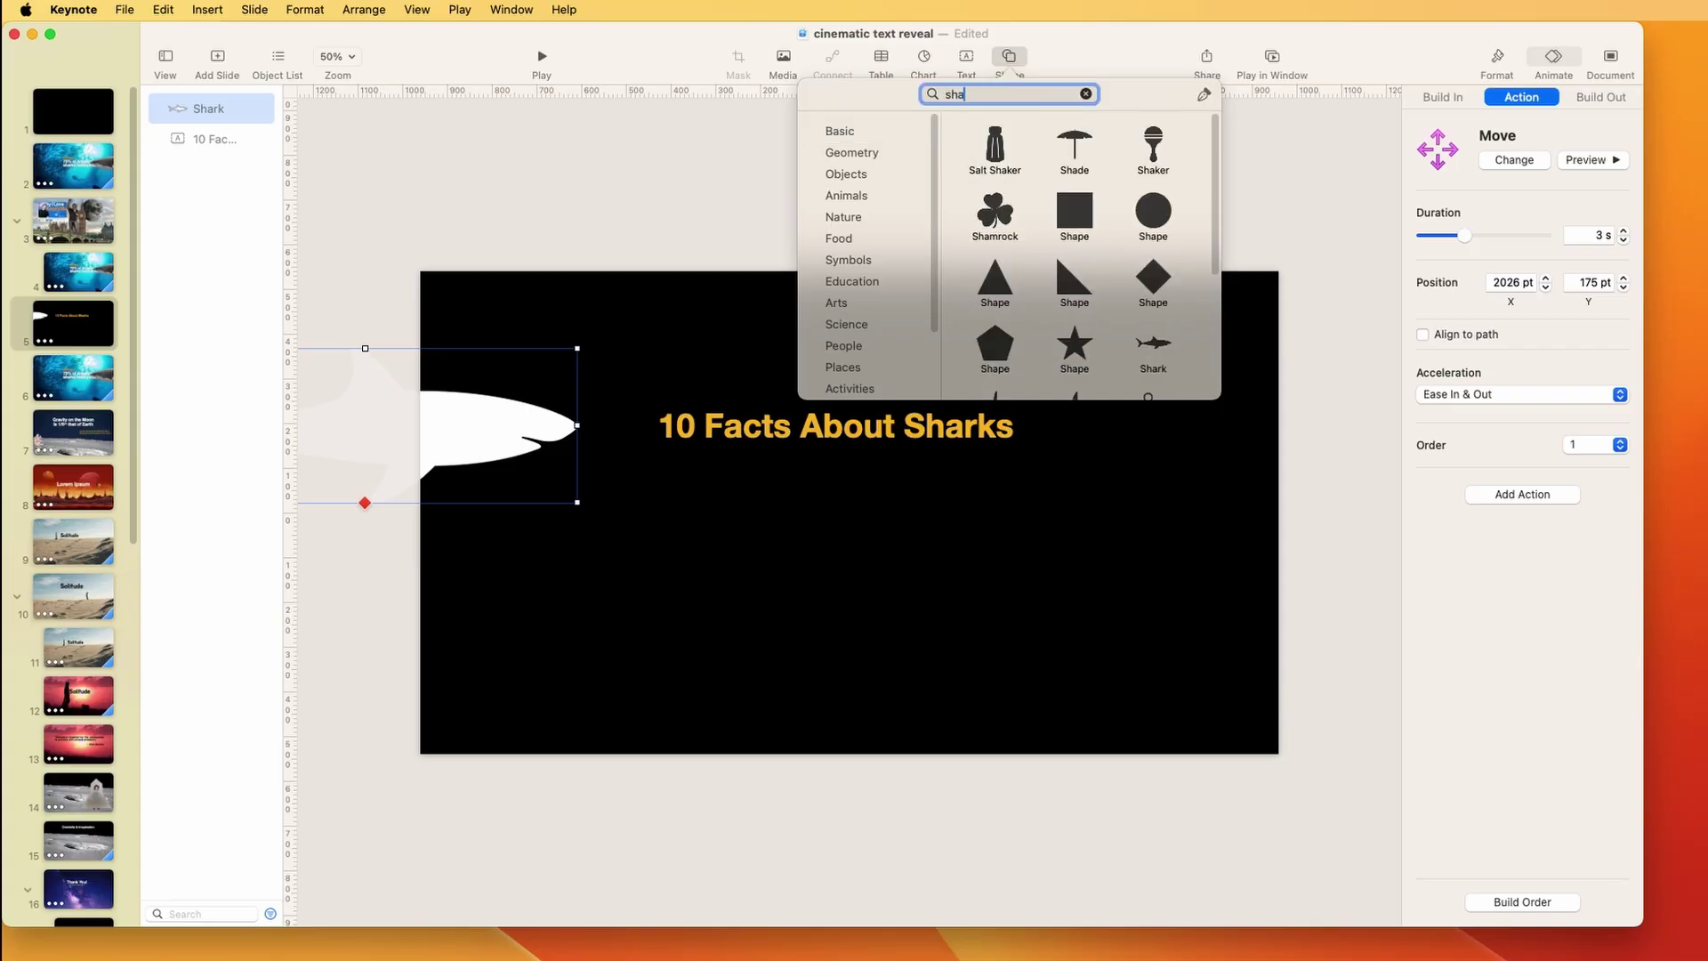
{"action": "left_click", "coordinate": [516, 488]}
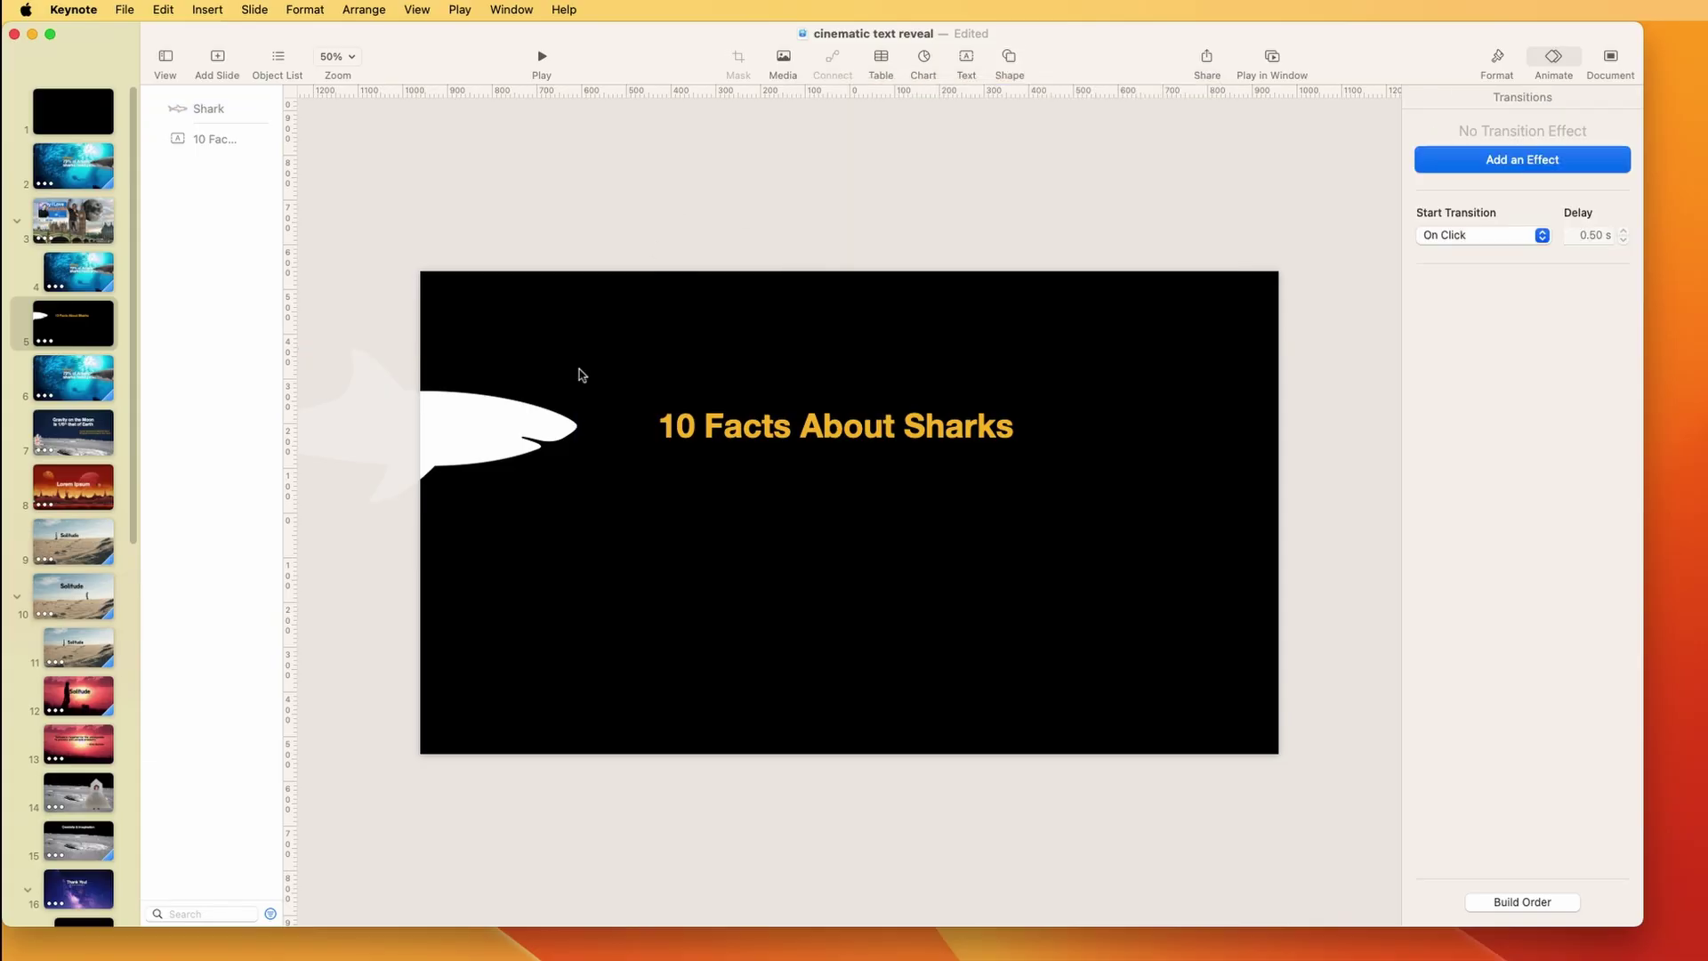
{"action": "left_click", "coordinate": [472, 435]}
{"action": "mouse_move", "coordinate": [459, 437]}
{"action": "left_mouse_down"}
{"action": "mouse_move", "coordinate": [1237, 427]}
{"action": "mouse_move", "coordinate": [579, 431]}
{"action": "mouse_move", "coordinate": [324, 412]}
{"action": "mouse_move", "coordinate": [412, 412]}
{"action": "mouse_move", "coordinate": [455, 435]}
{"action": "left_mouse_up"}
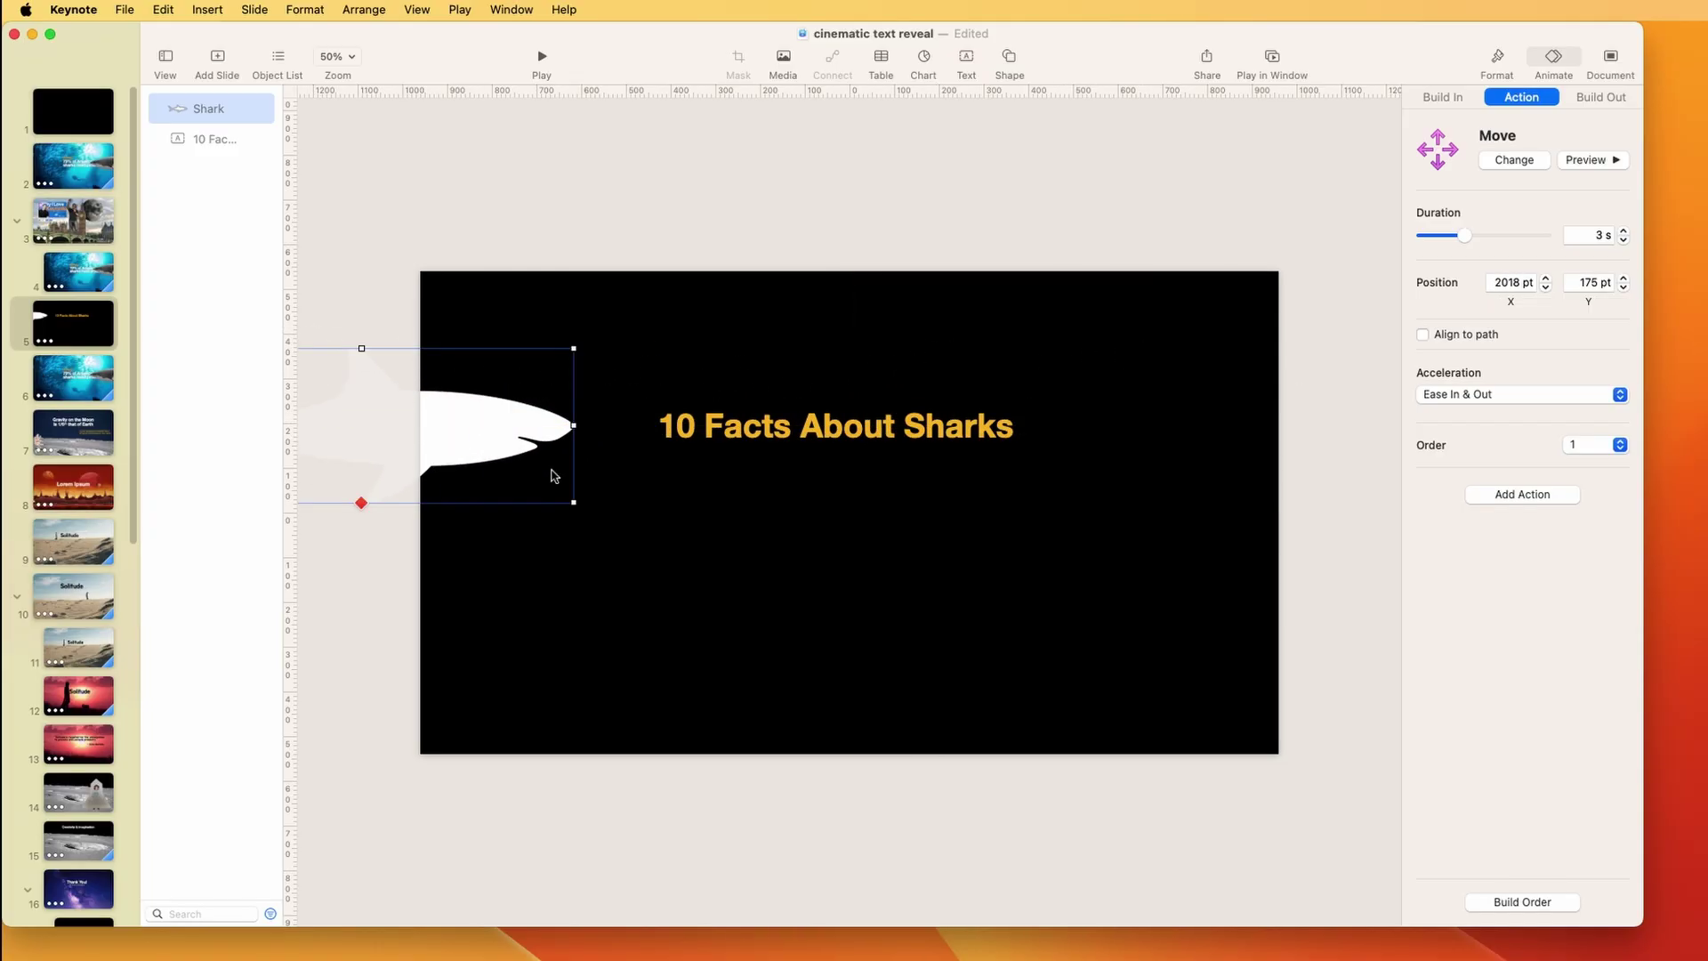
Step: Select the shark and display its move path on the slide
{"action": "left_click", "coordinate": [599, 537]}
{"action": "left_click", "coordinate": [488, 450]}
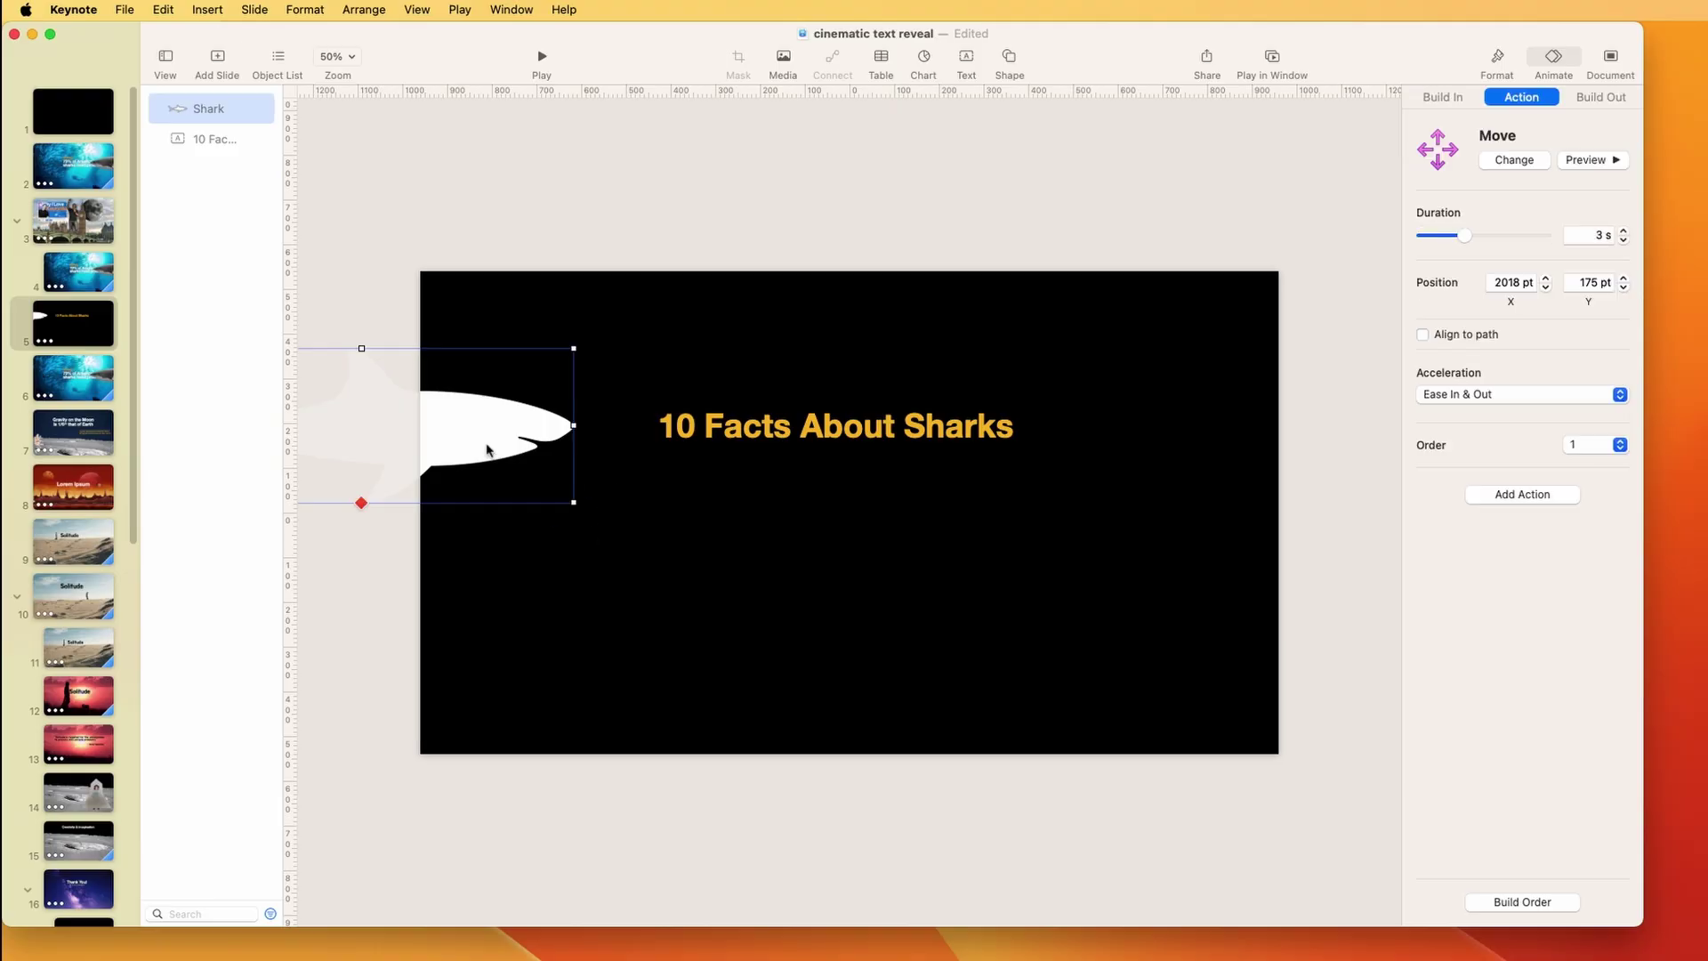
{"action": "left_click", "coordinate": [361, 504]}
{"action": "left_click", "coordinate": [1677, 894]}
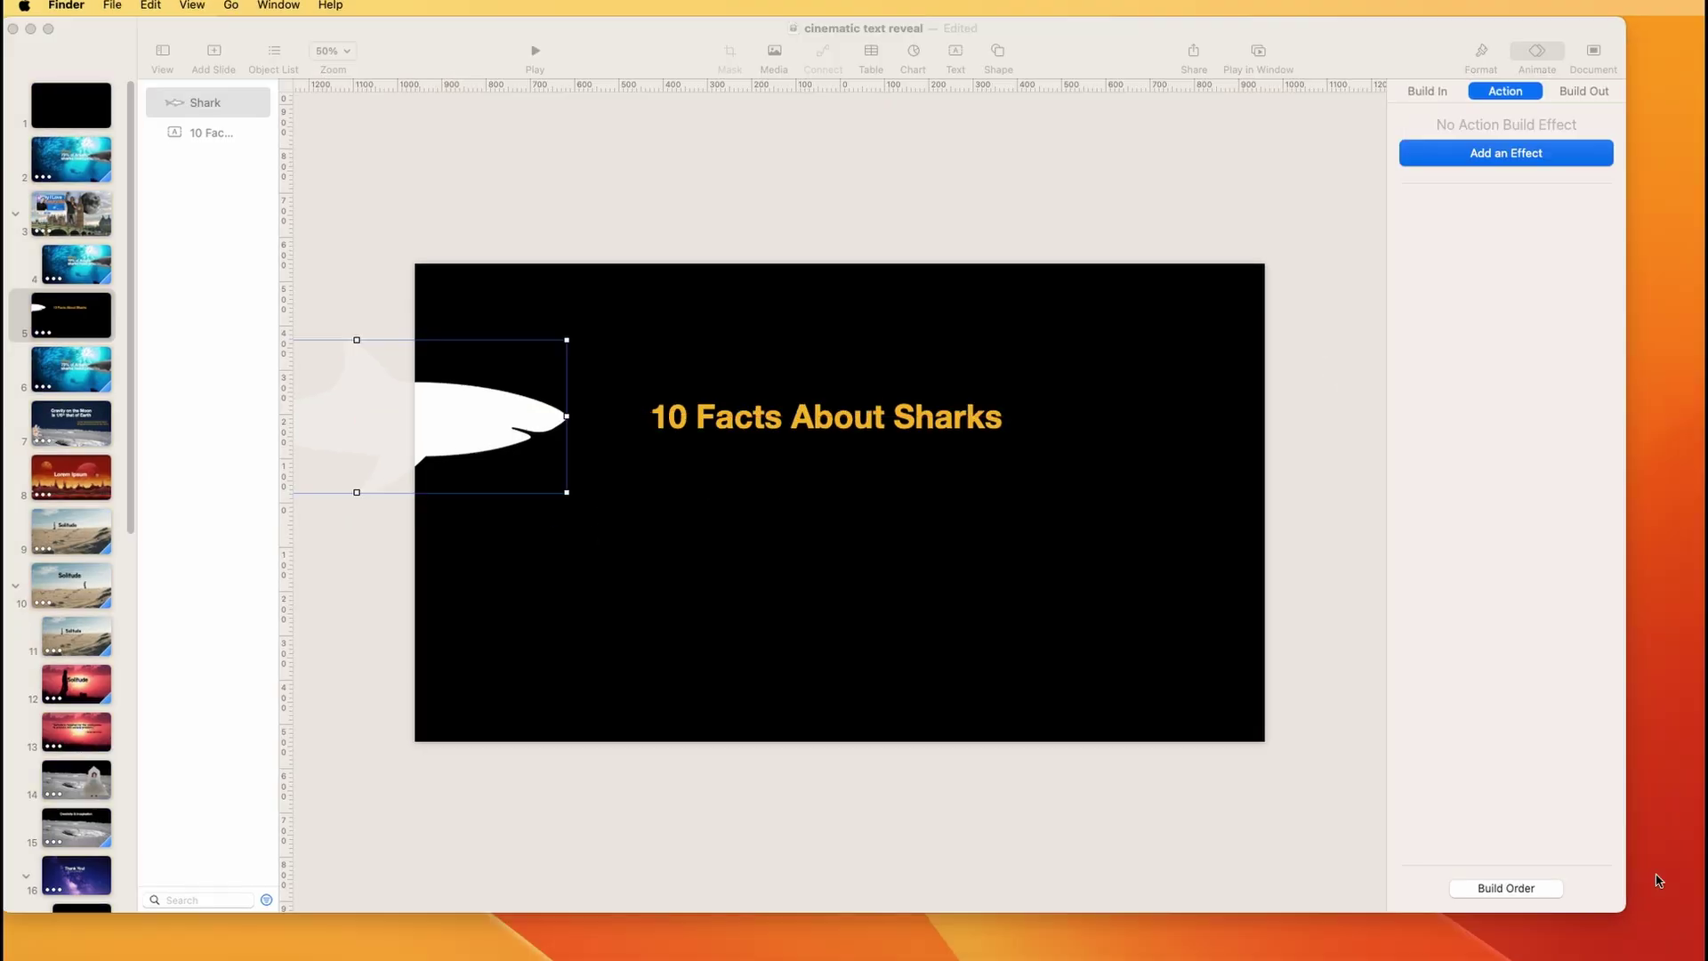
{"action": "left_click", "coordinate": [772, 790]}
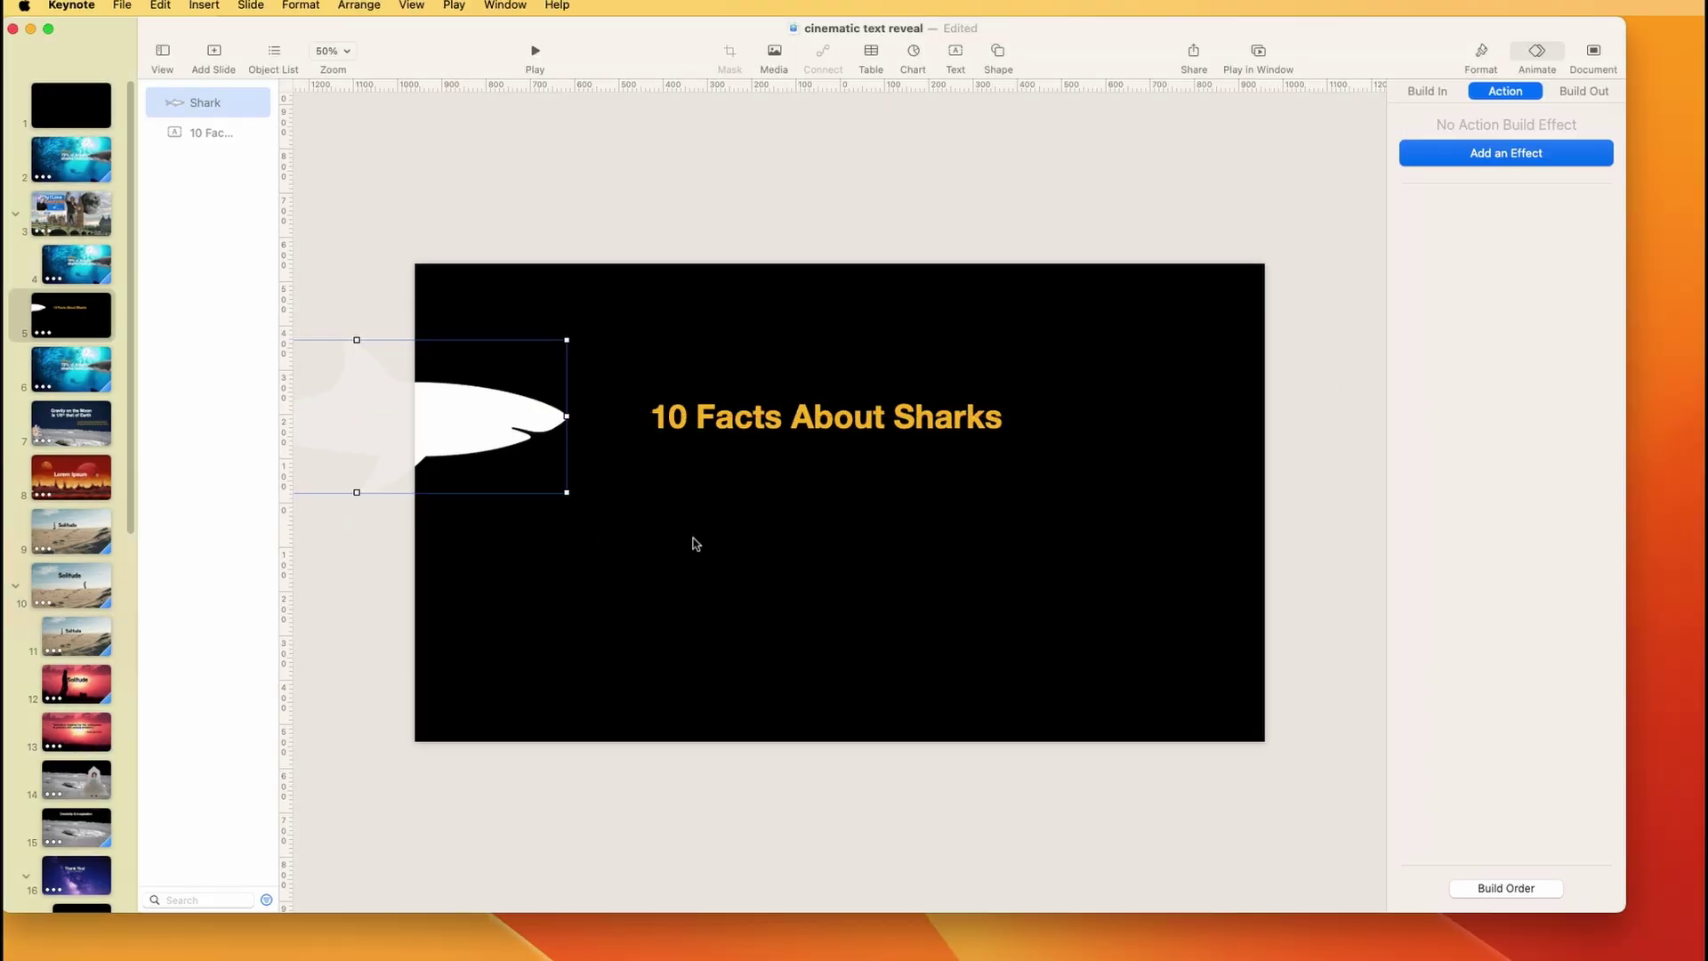
Step: Add a Move action to the shark, preview it, then select the title's Wipe From Left build
{"action": "left_click", "coordinate": [636, 198]}
{"action": "left_click", "coordinate": [534, 416]}
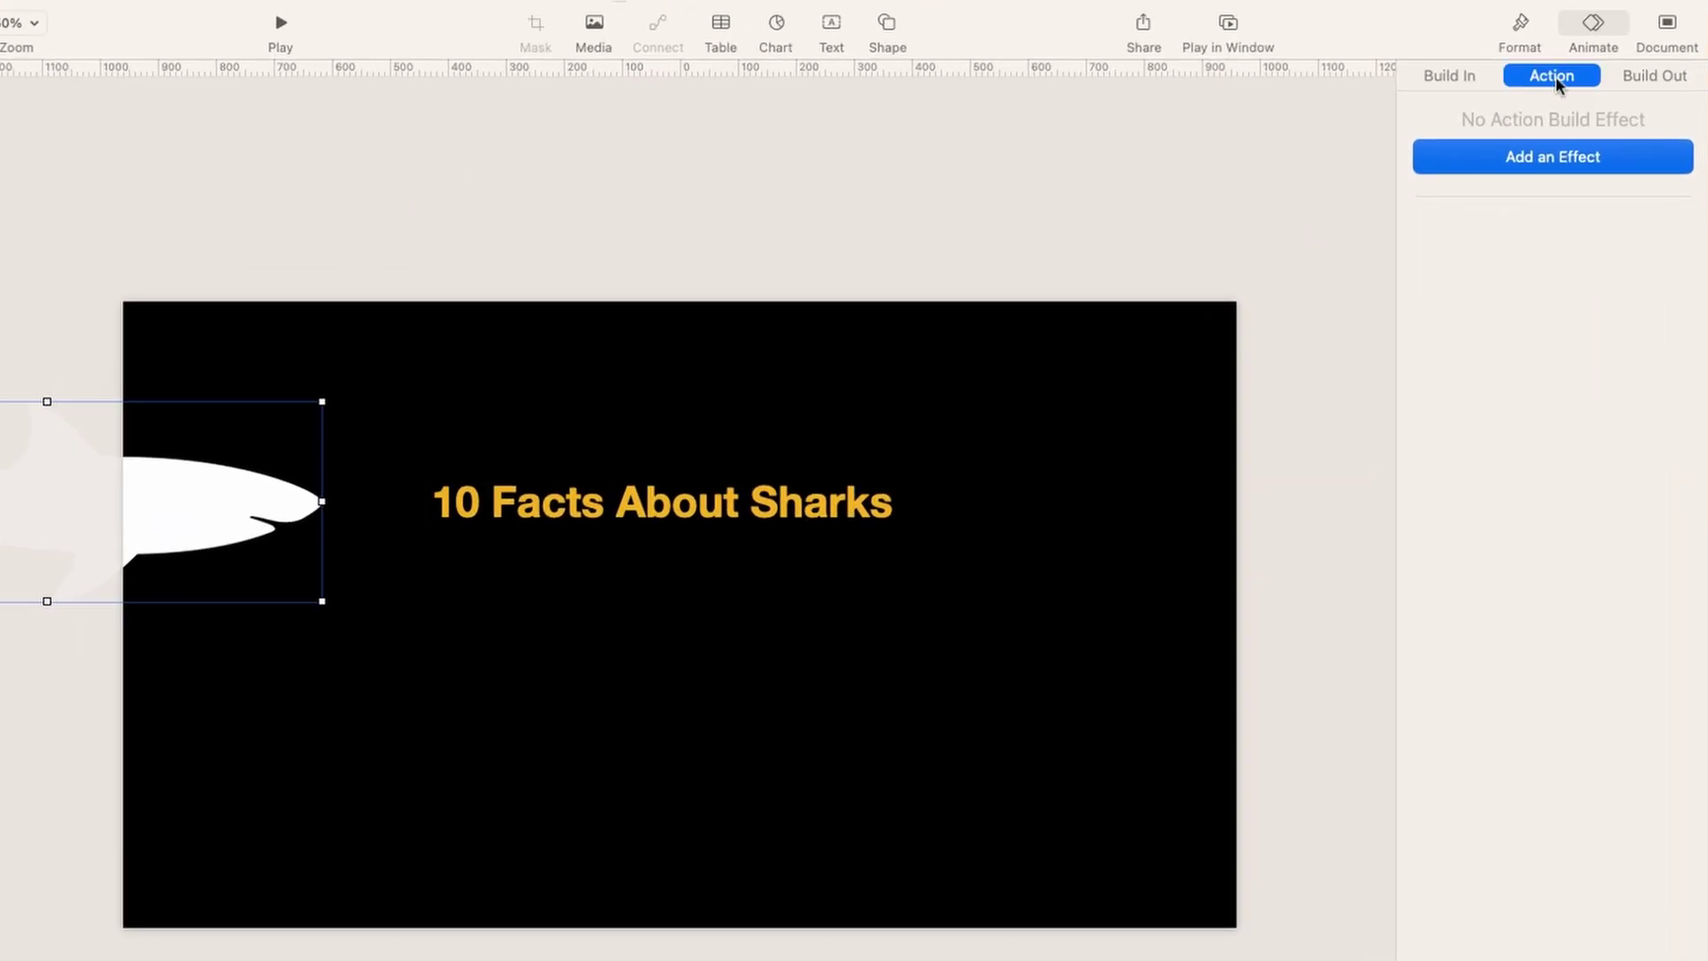
{"action": "left_click", "coordinate": [1559, 158]}
{"action": "left_click", "coordinate": [1495, 276]}
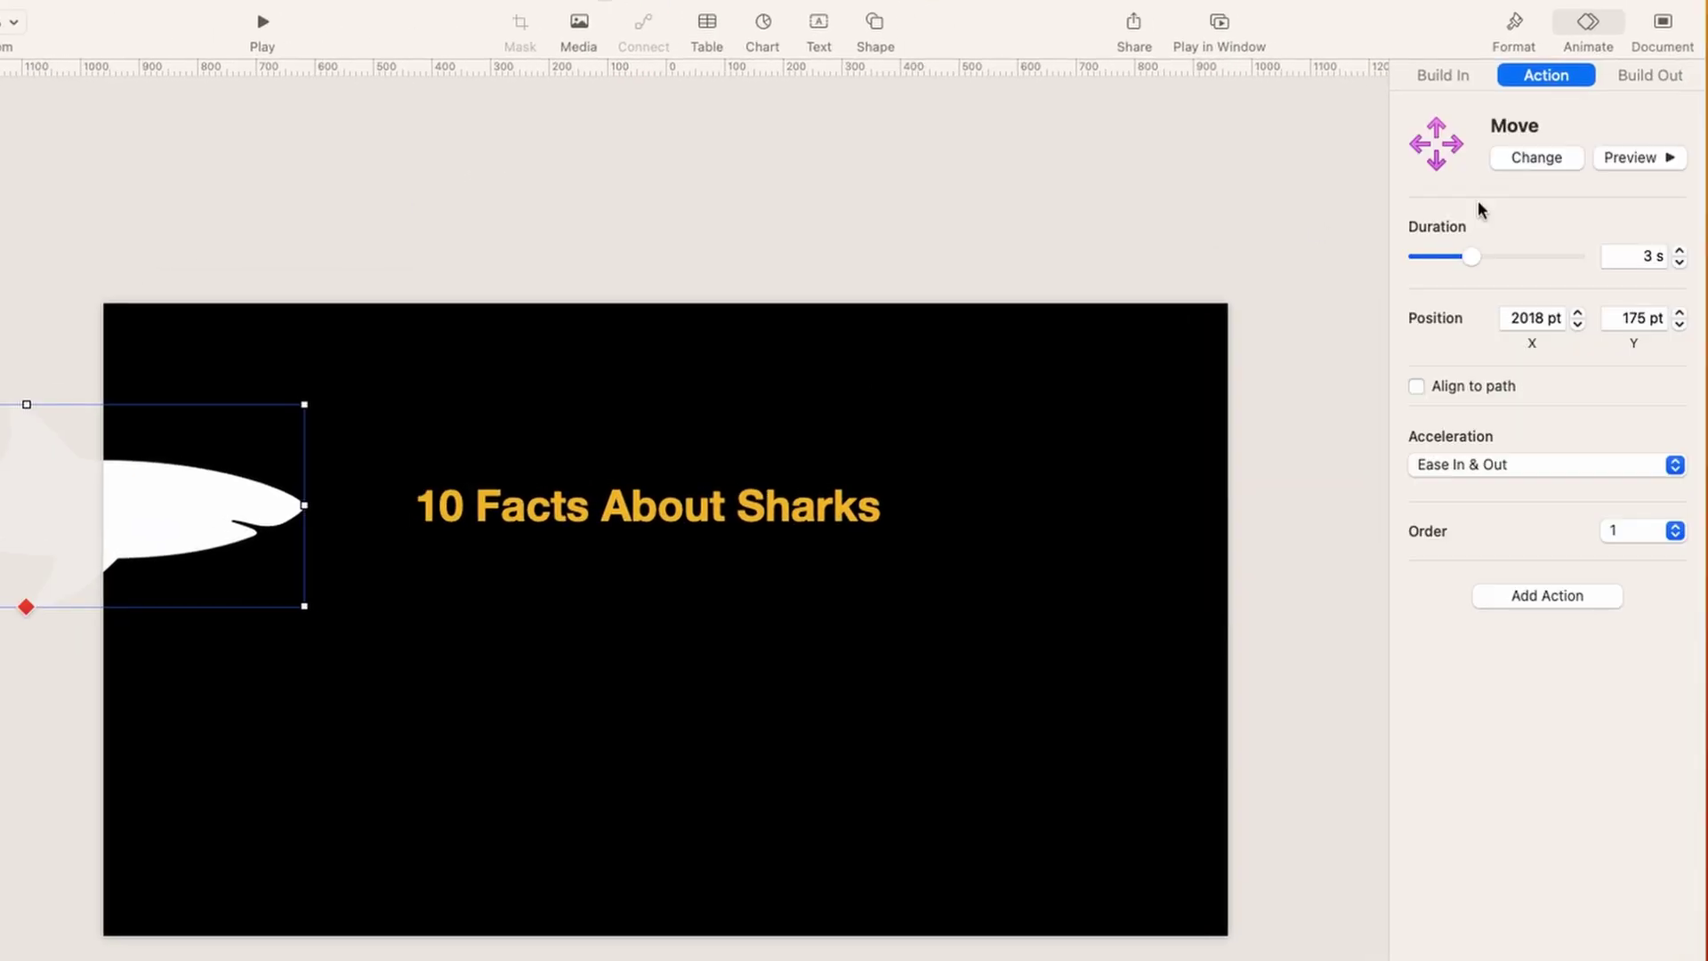
{"action": "left_click", "coordinate": [1603, 162]}
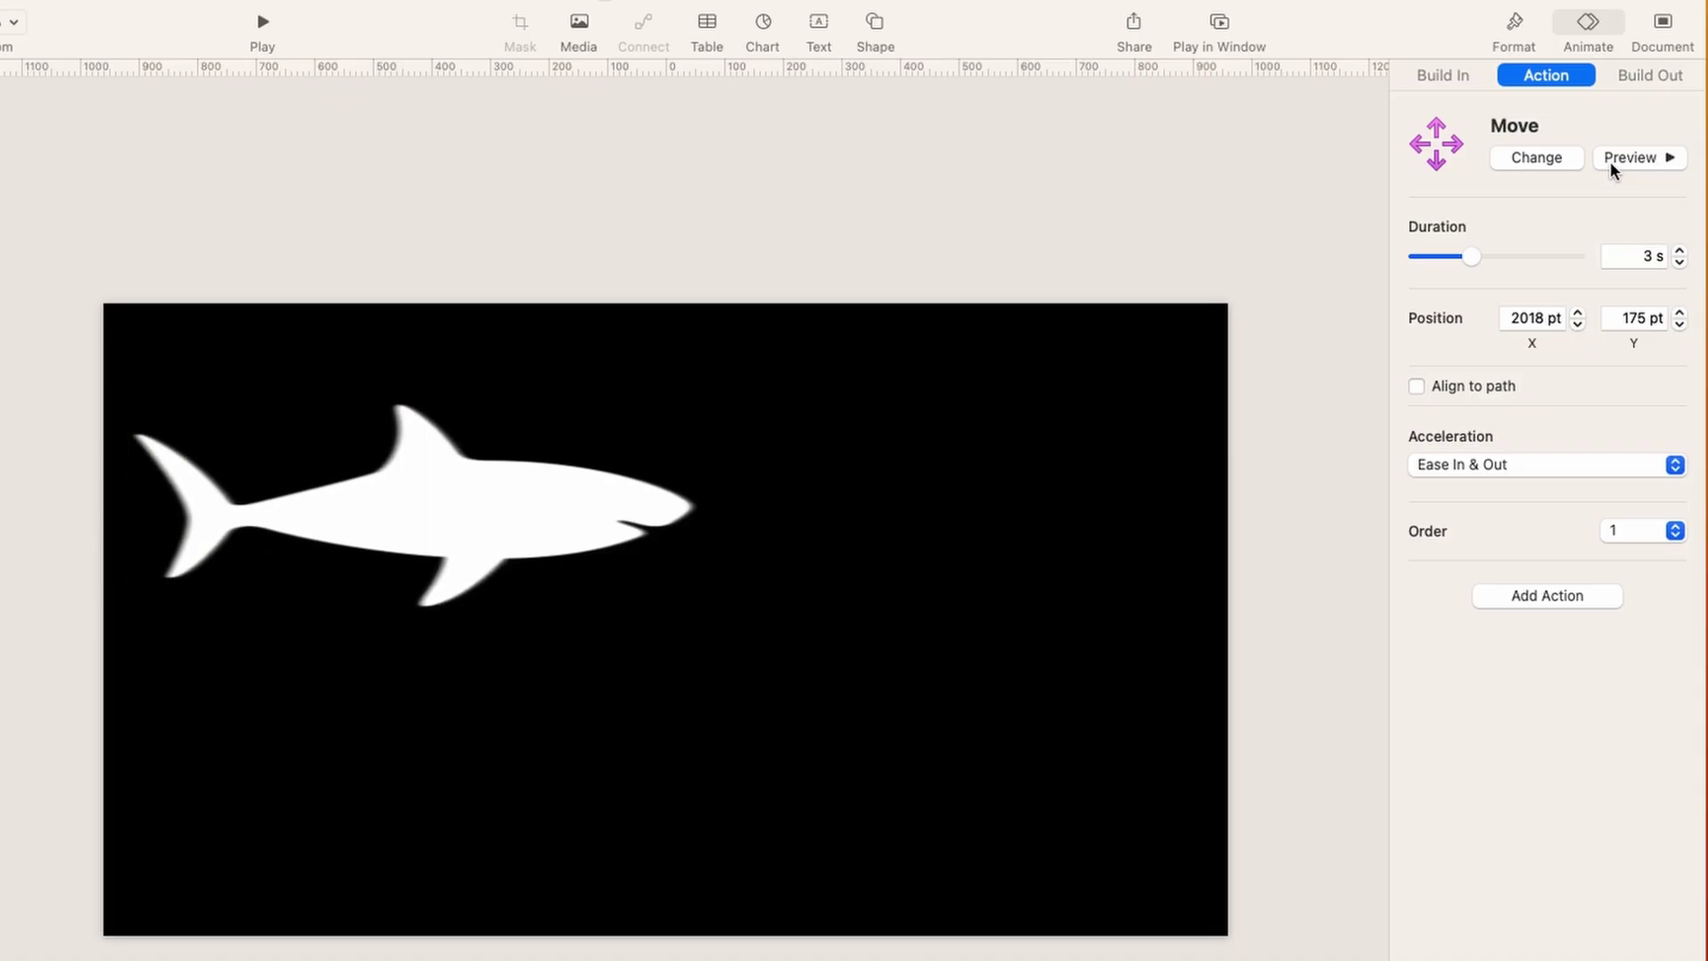
{"action": "left_click", "coordinate": [664, 603]}
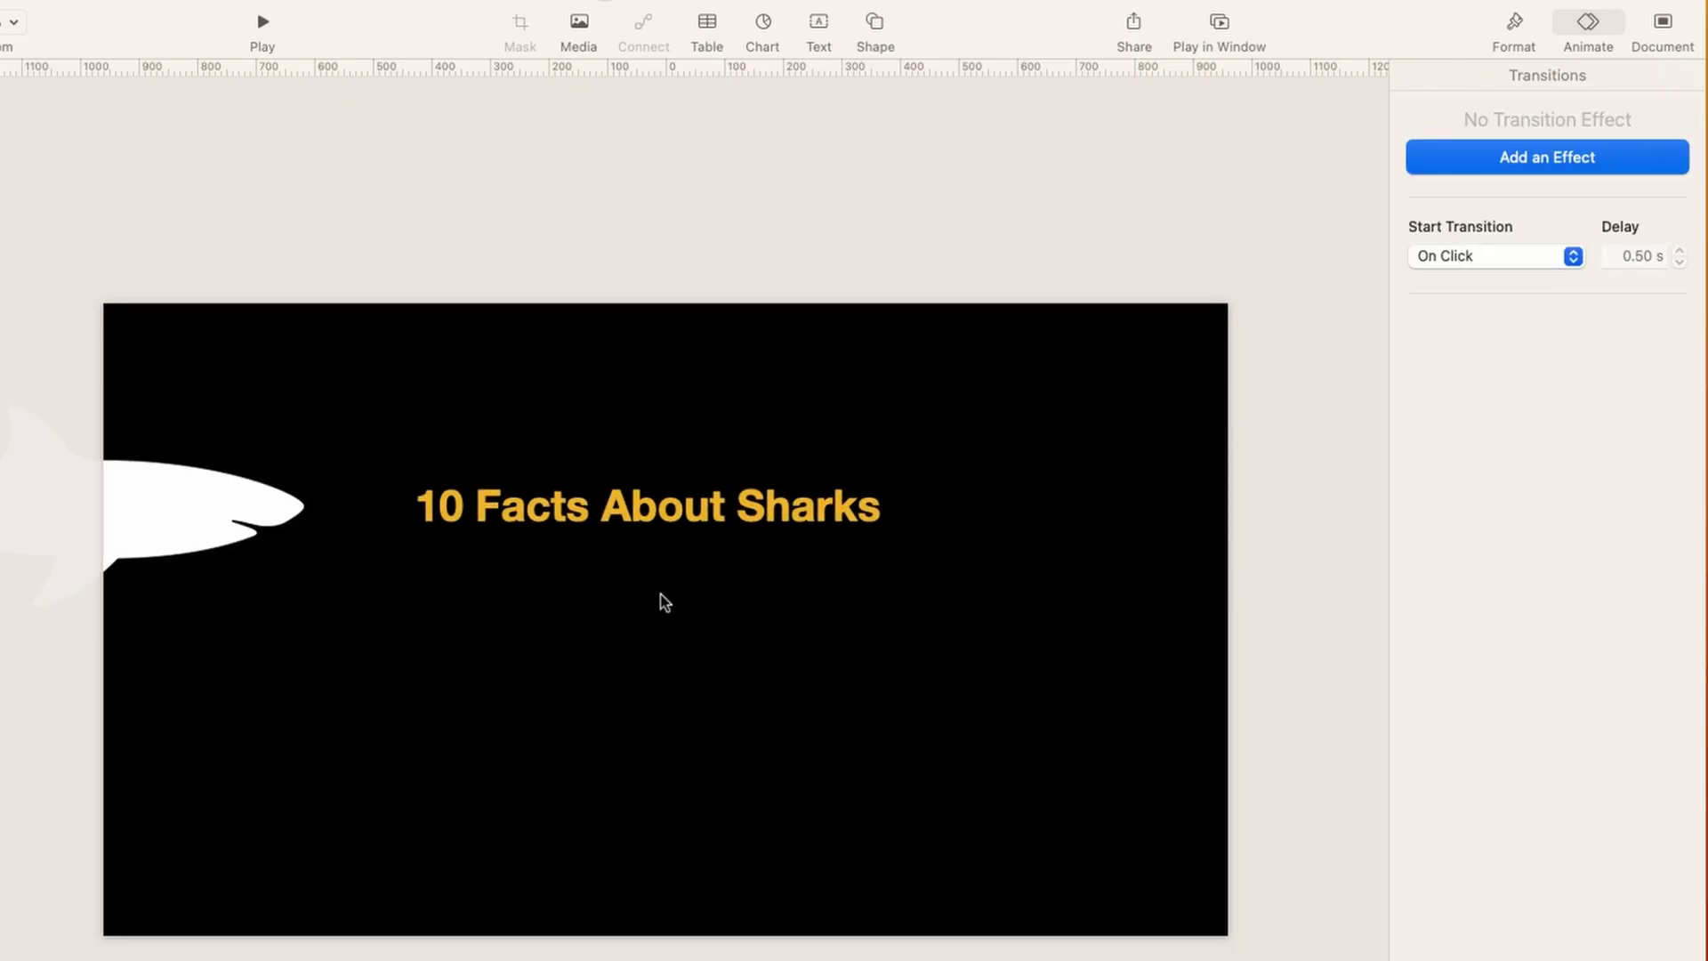
{"action": "left_click", "coordinate": [658, 525]}
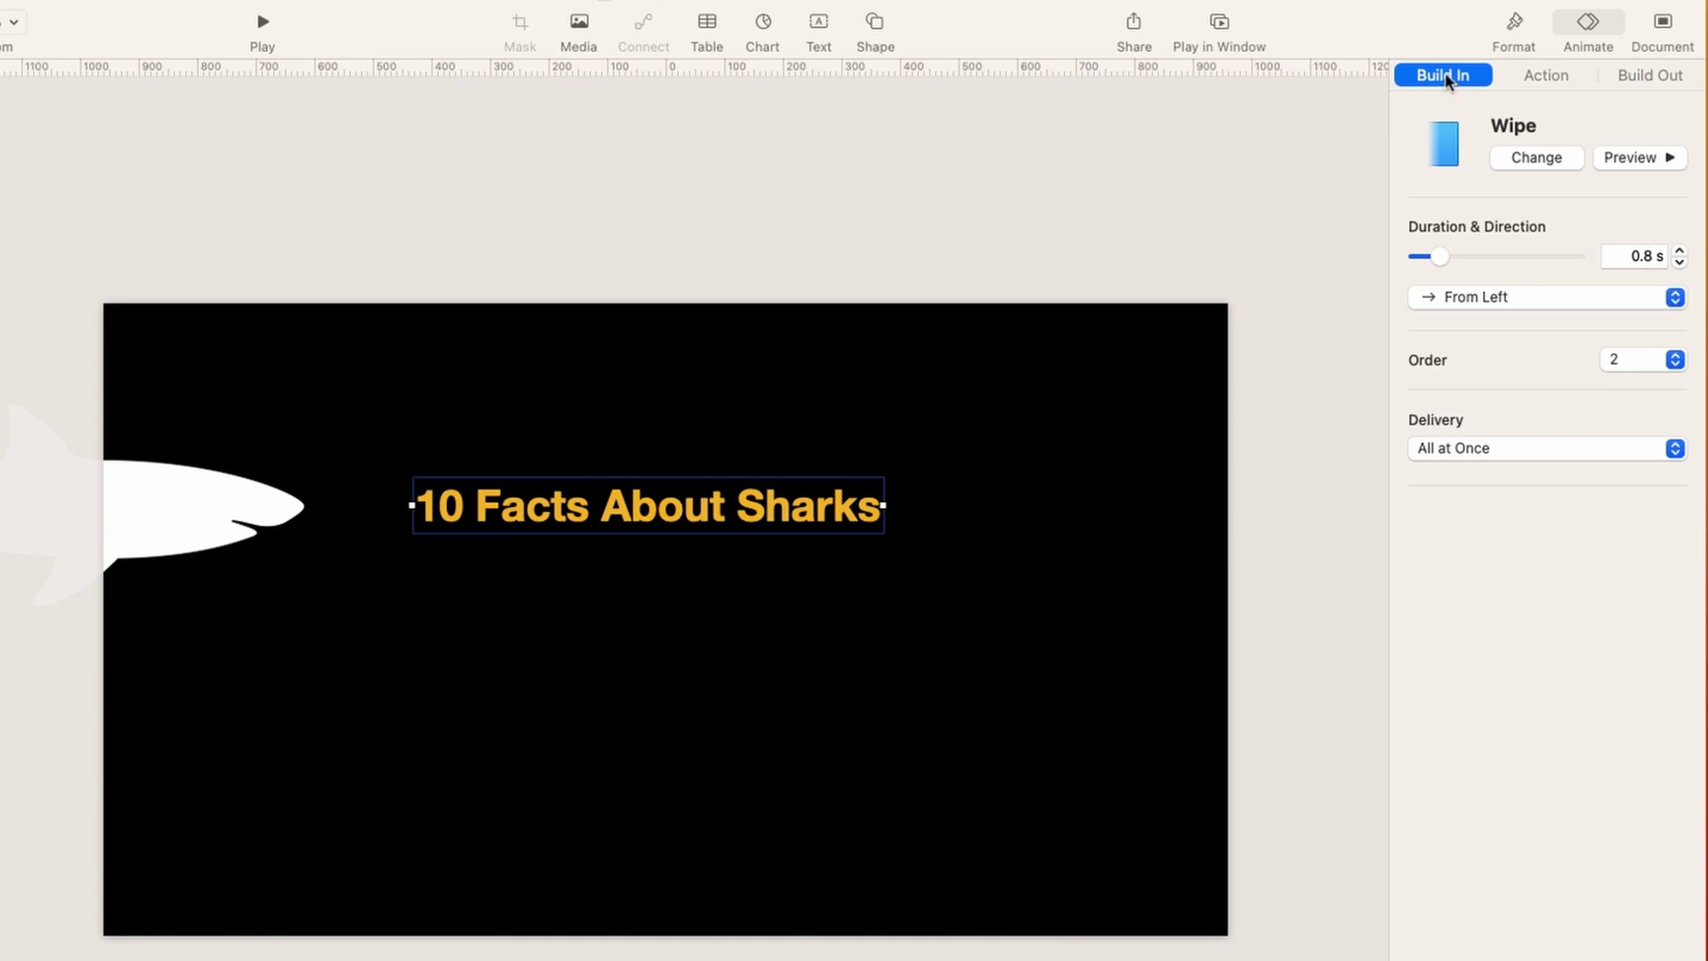
Step: Preview the title's Wipe build-in, with the shark sweeping across first
{"action": "left_click", "coordinate": [1623, 160]}
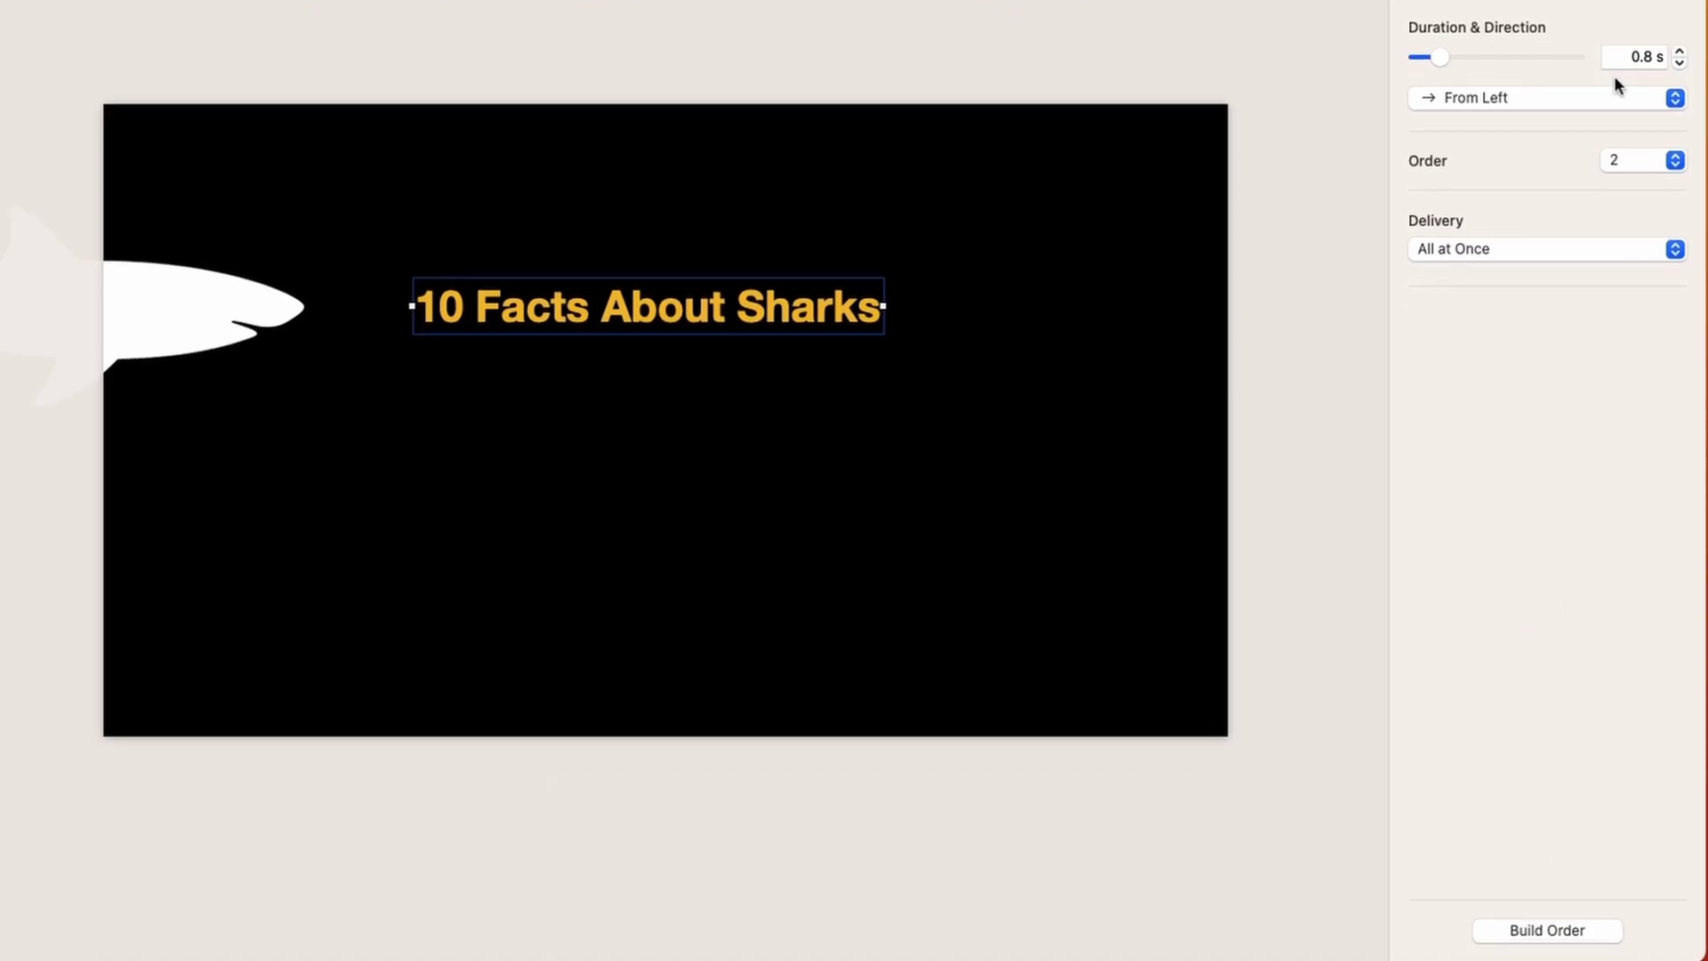
Step: In Build Order, check the shark Move and title Wipe (With Build 1, 1.25 s), preview, and close
{"action": "left_click", "coordinate": [1547, 931]}
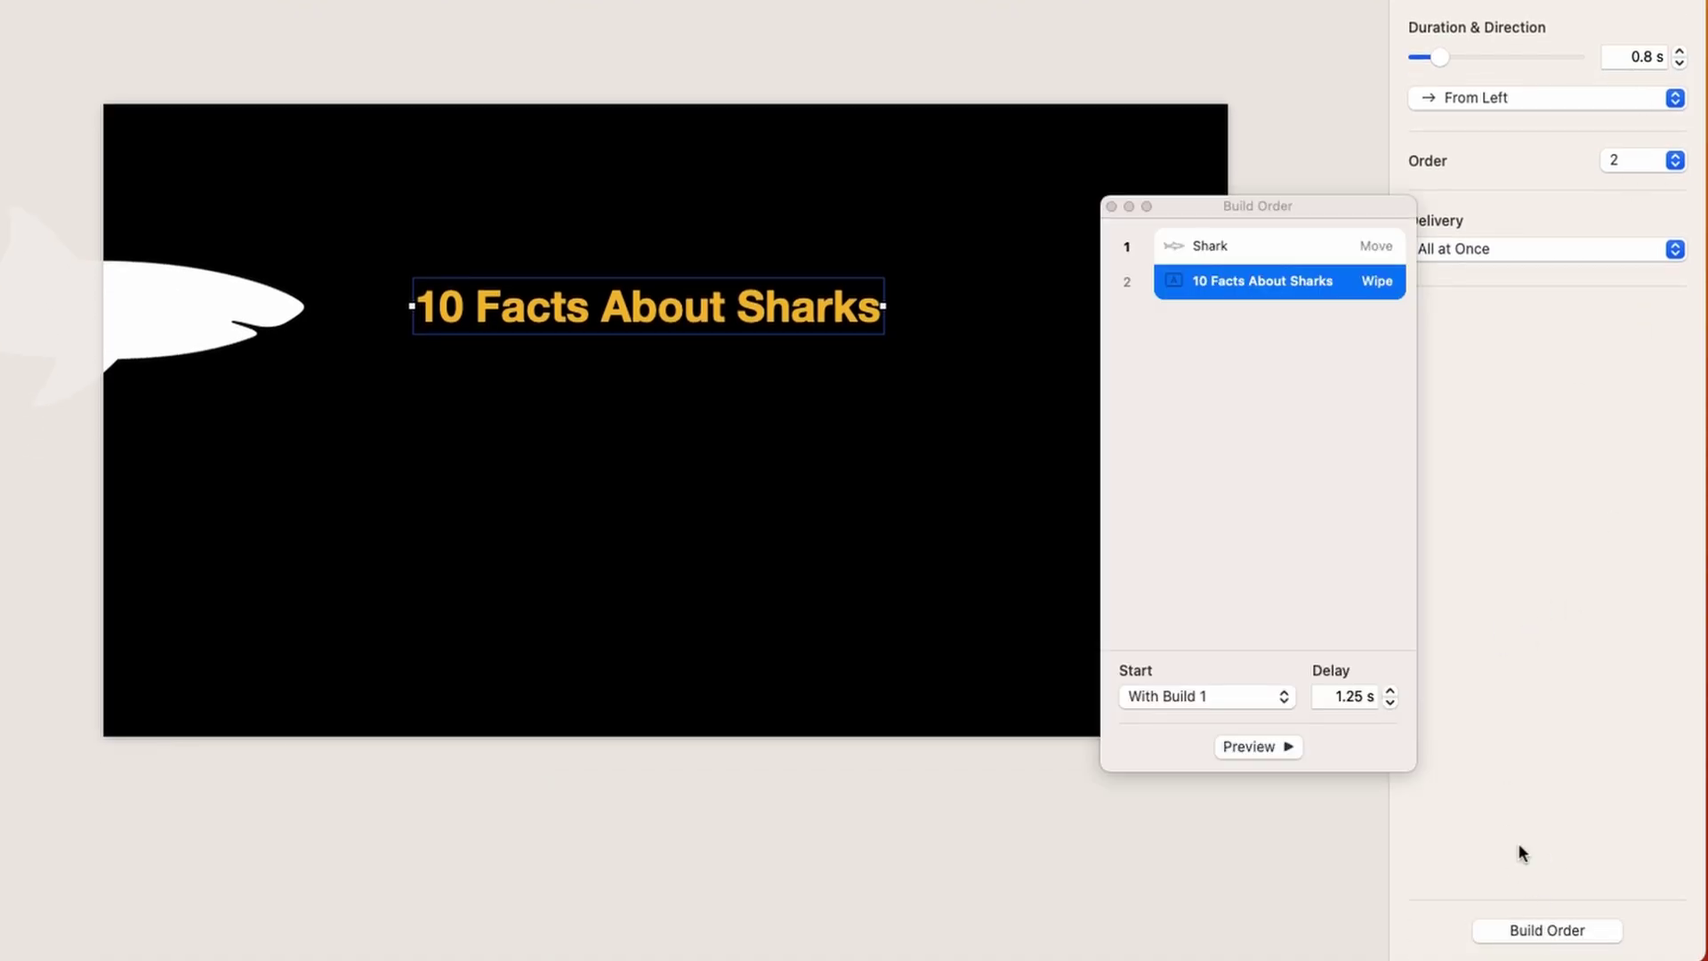
{"action": "left_click_drag", "start_coordinate": [1309, 217], "coordinate": [1499, 238]}
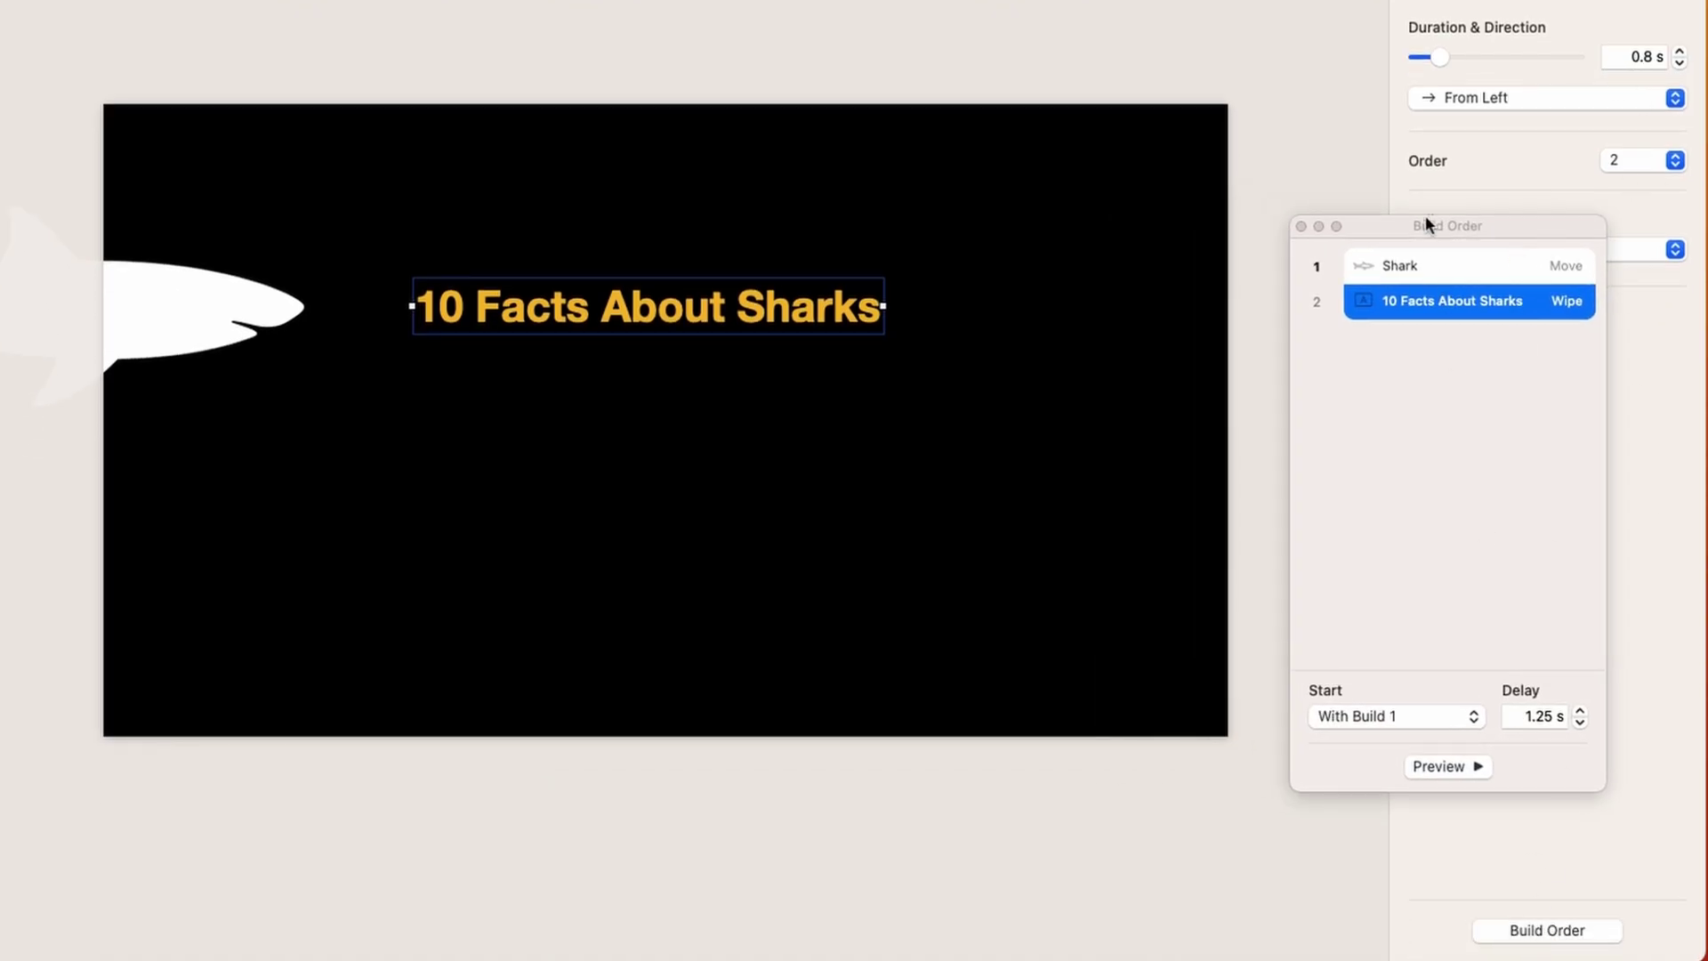
{"action": "left_click", "coordinate": [1432, 269]}
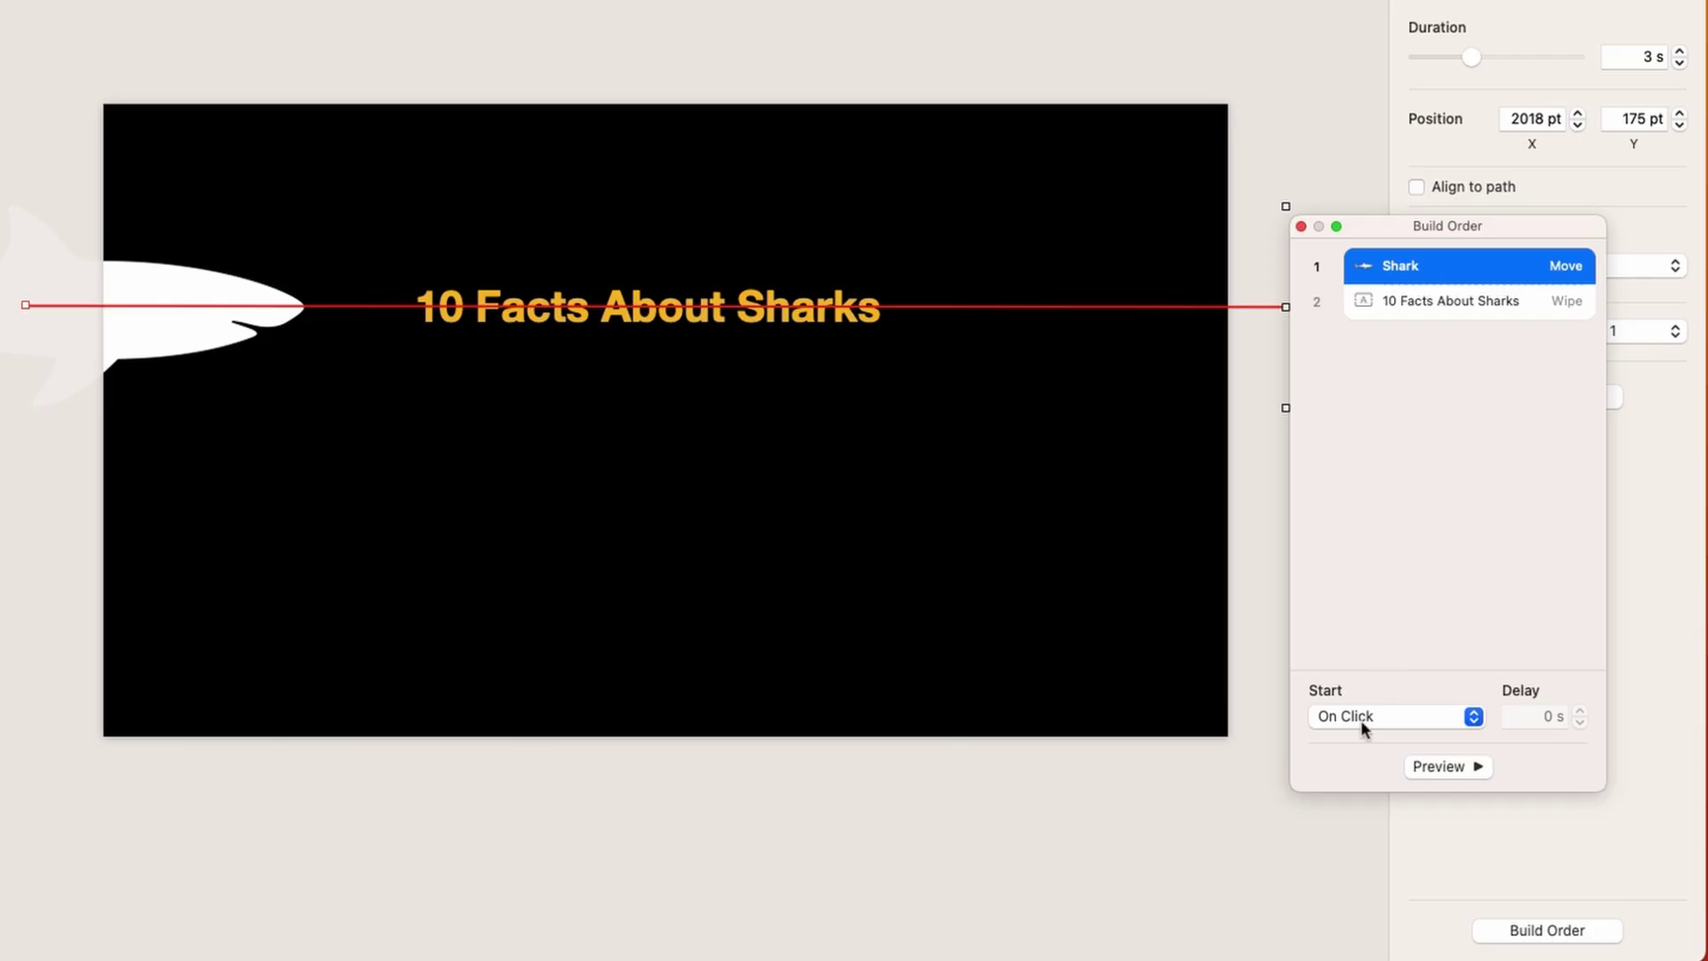
{"action": "left_click", "coordinate": [1389, 303]}
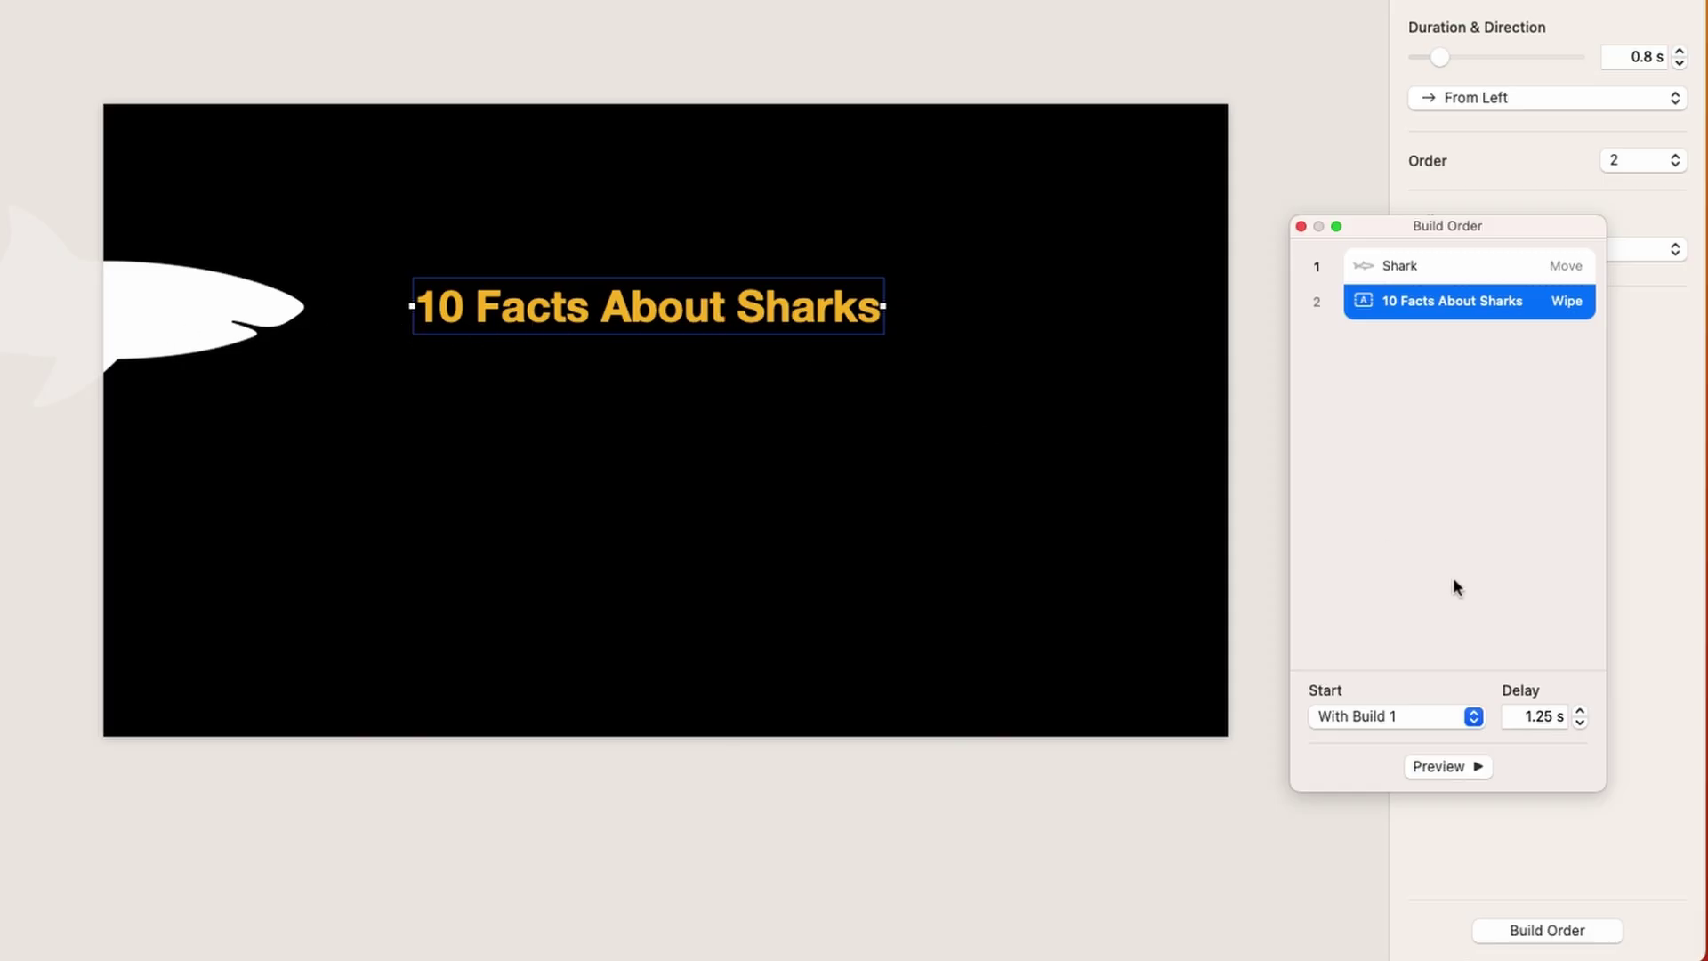
{"action": "left_click", "coordinate": [1441, 766]}
{"action": "left_click_drag", "start_coordinate": [1393, 231], "coordinate": [1435, 300]}
{"action": "key", "text": "cmd+w"}
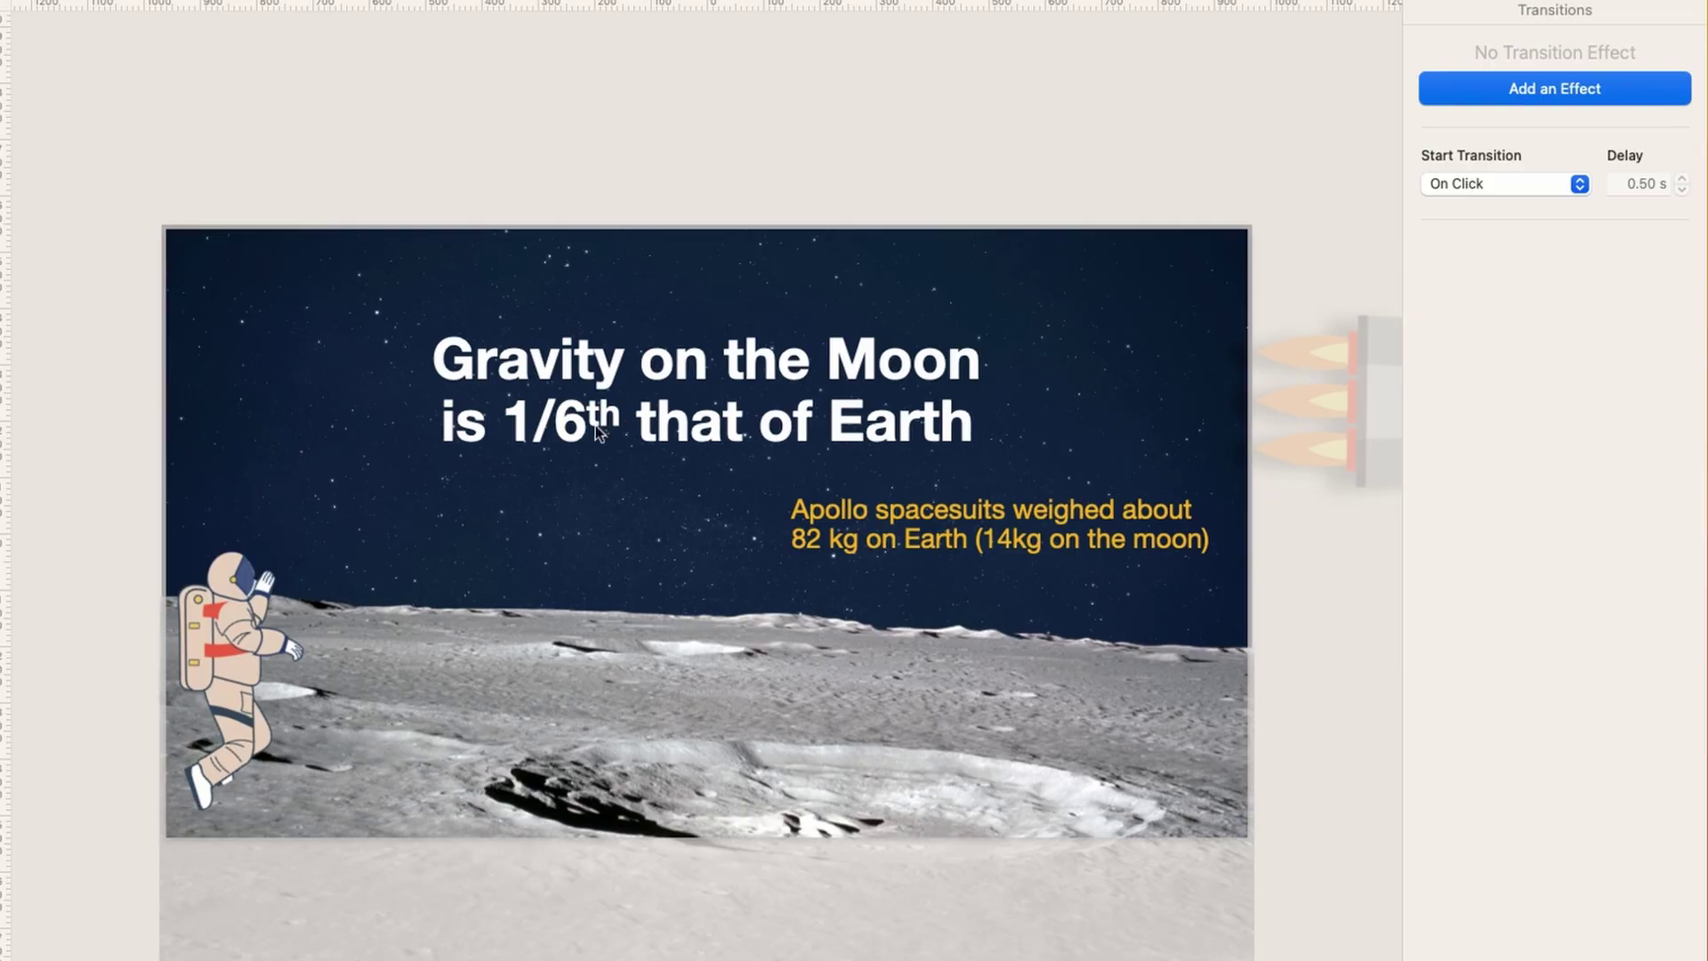
Step: Check the title's Wipe, then drag the rocket onto the slide and undo it
{"action": "left_click", "coordinate": [562, 425]}
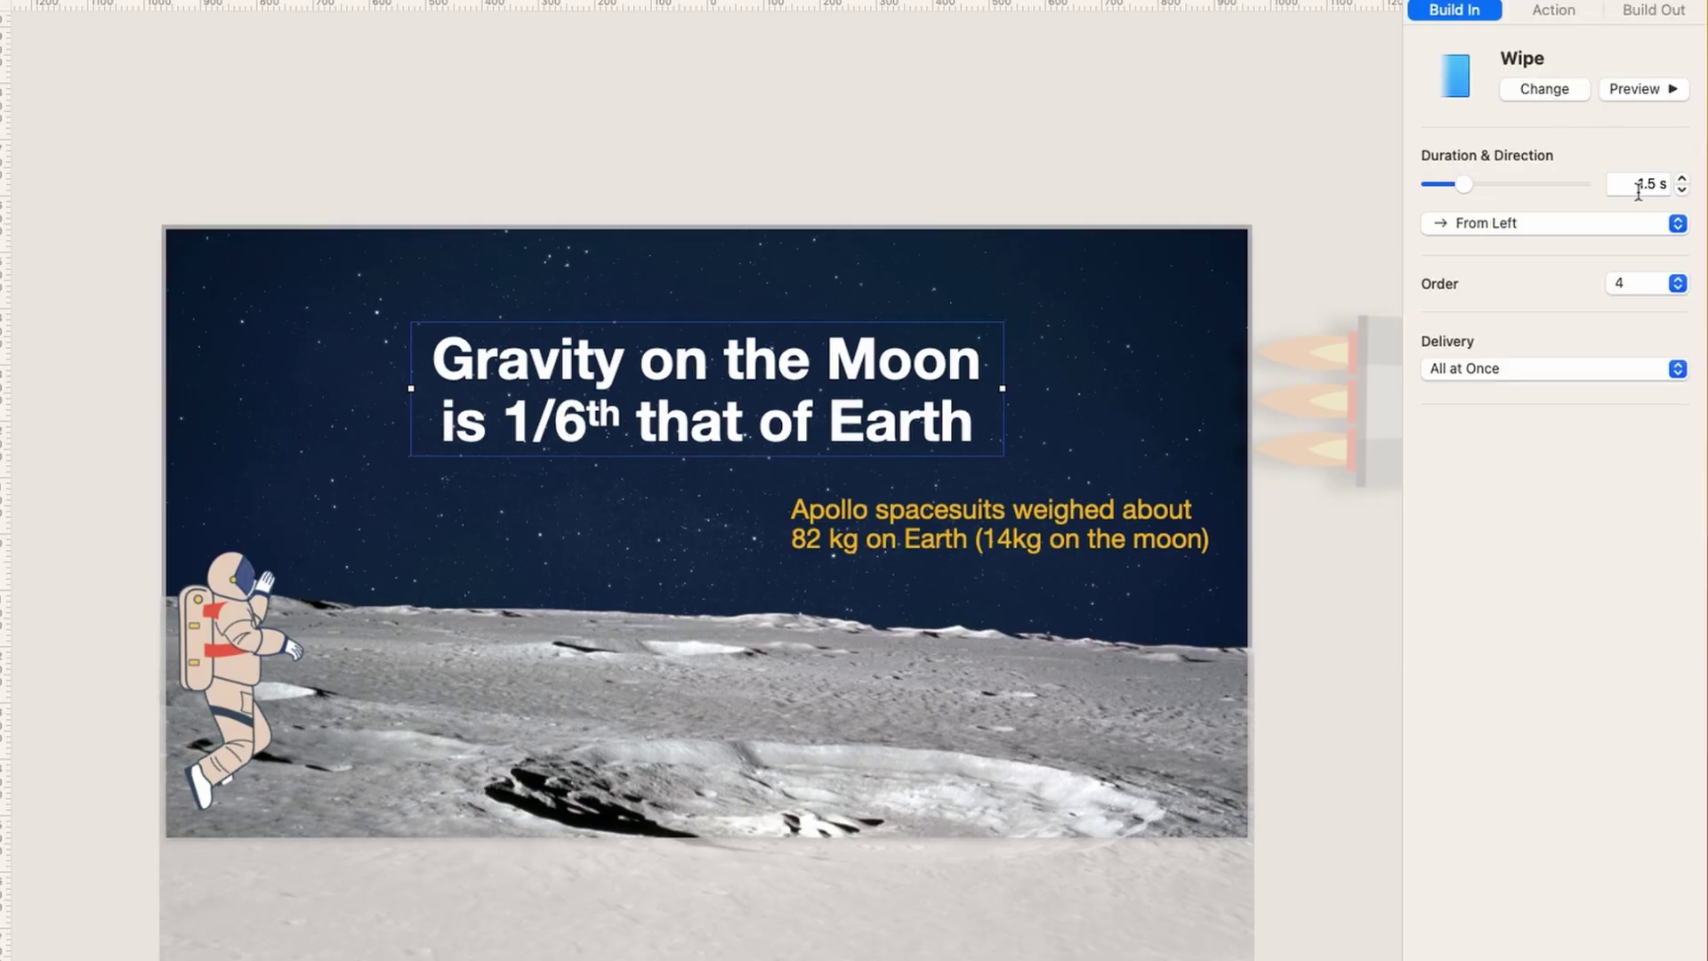
{"action": "left_click", "coordinate": [1369, 393]}
{"action": "left_click_drag", "start_coordinate": [1369, 392], "coordinate": [1134, 398]}
{"action": "key", "text": "super+z"}
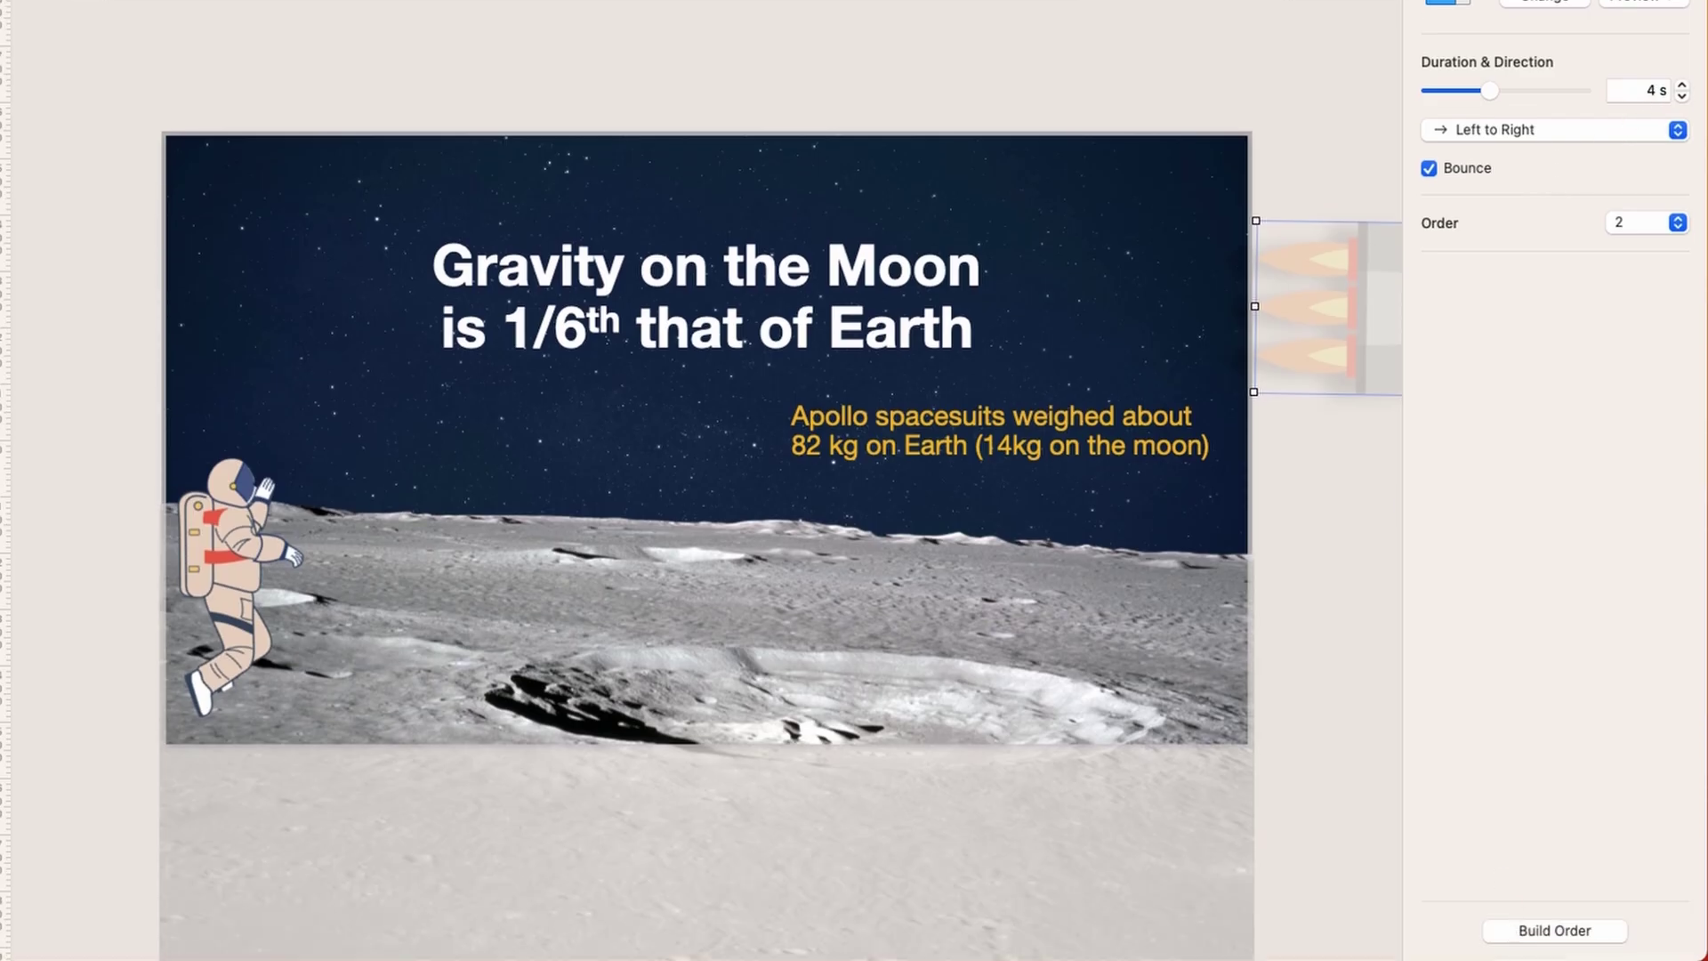
{"action": "left_click", "coordinate": [1554, 930]}
{"action": "left_click_drag", "start_coordinate": [1527, 365], "coordinate": [1450, 283]}
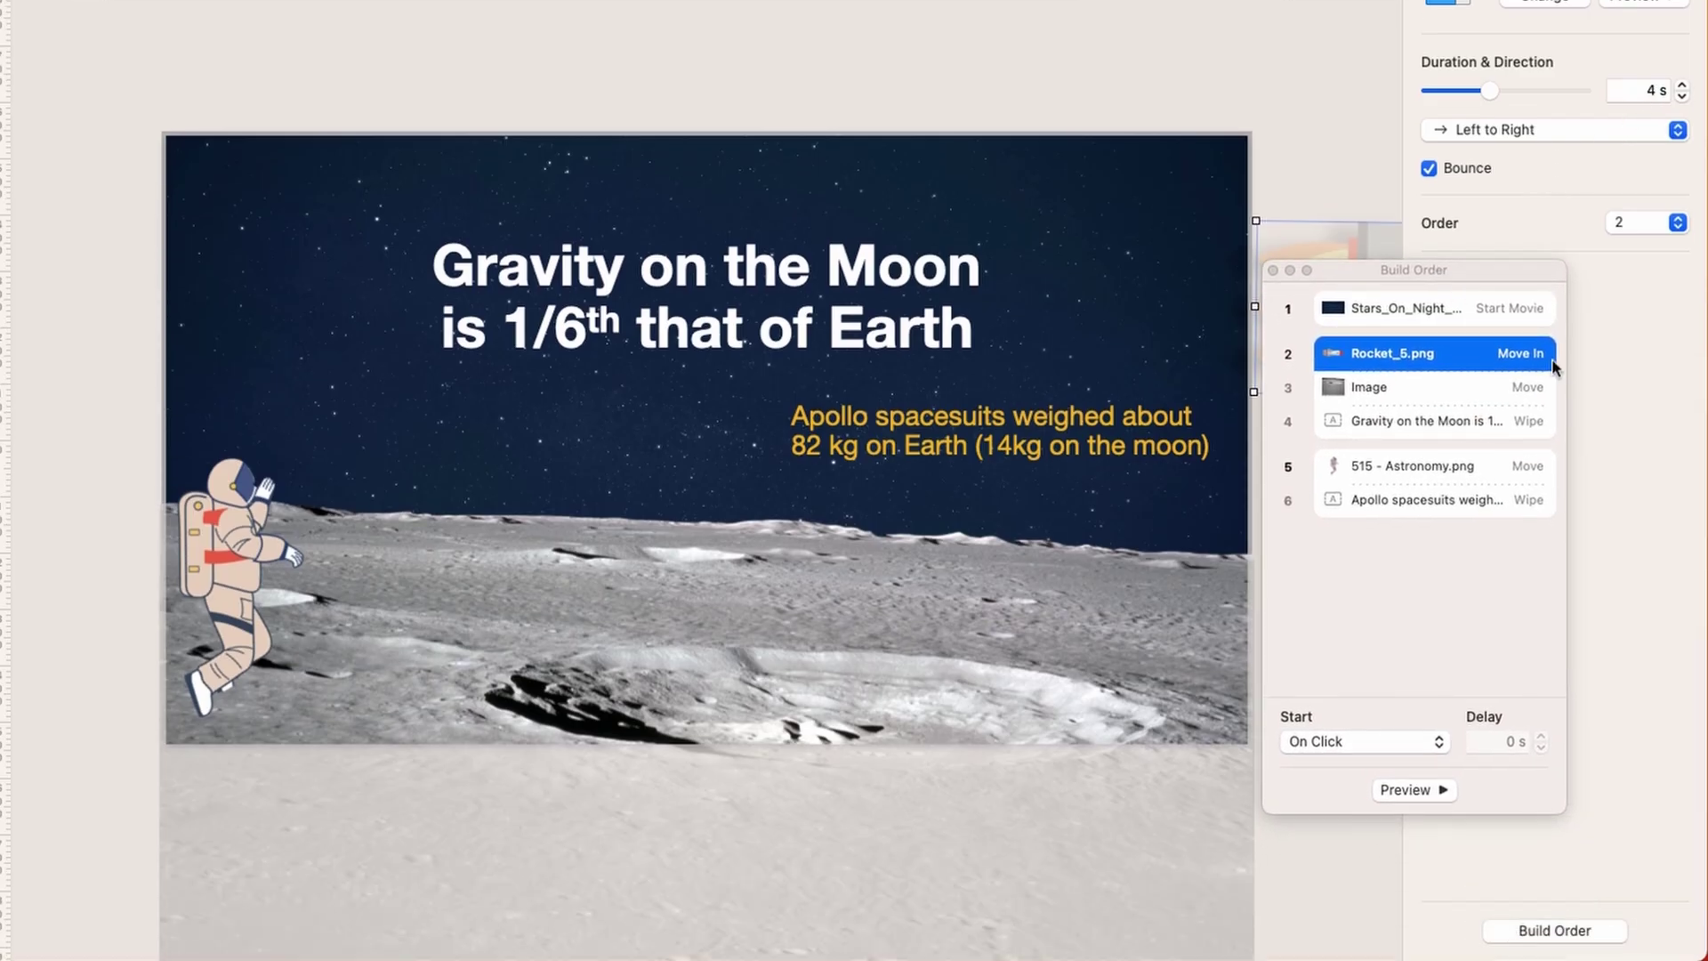
{"action": "left_click", "coordinate": [1473, 309]}
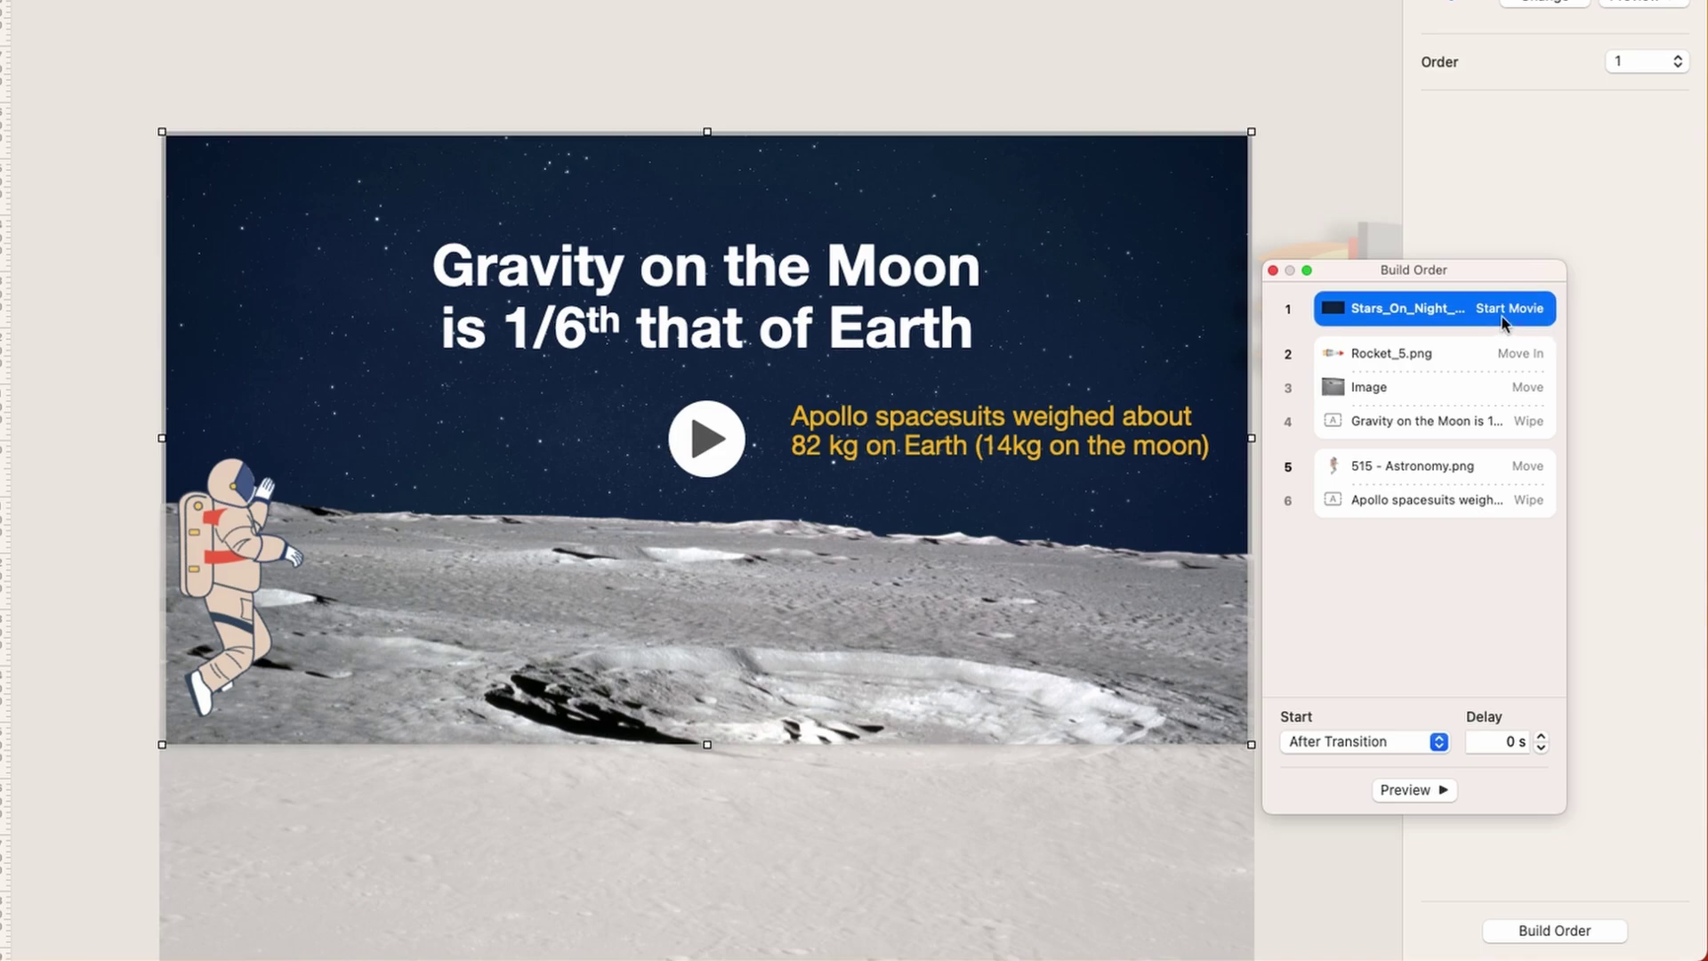
{"action": "left_click", "coordinate": [1448, 355]}
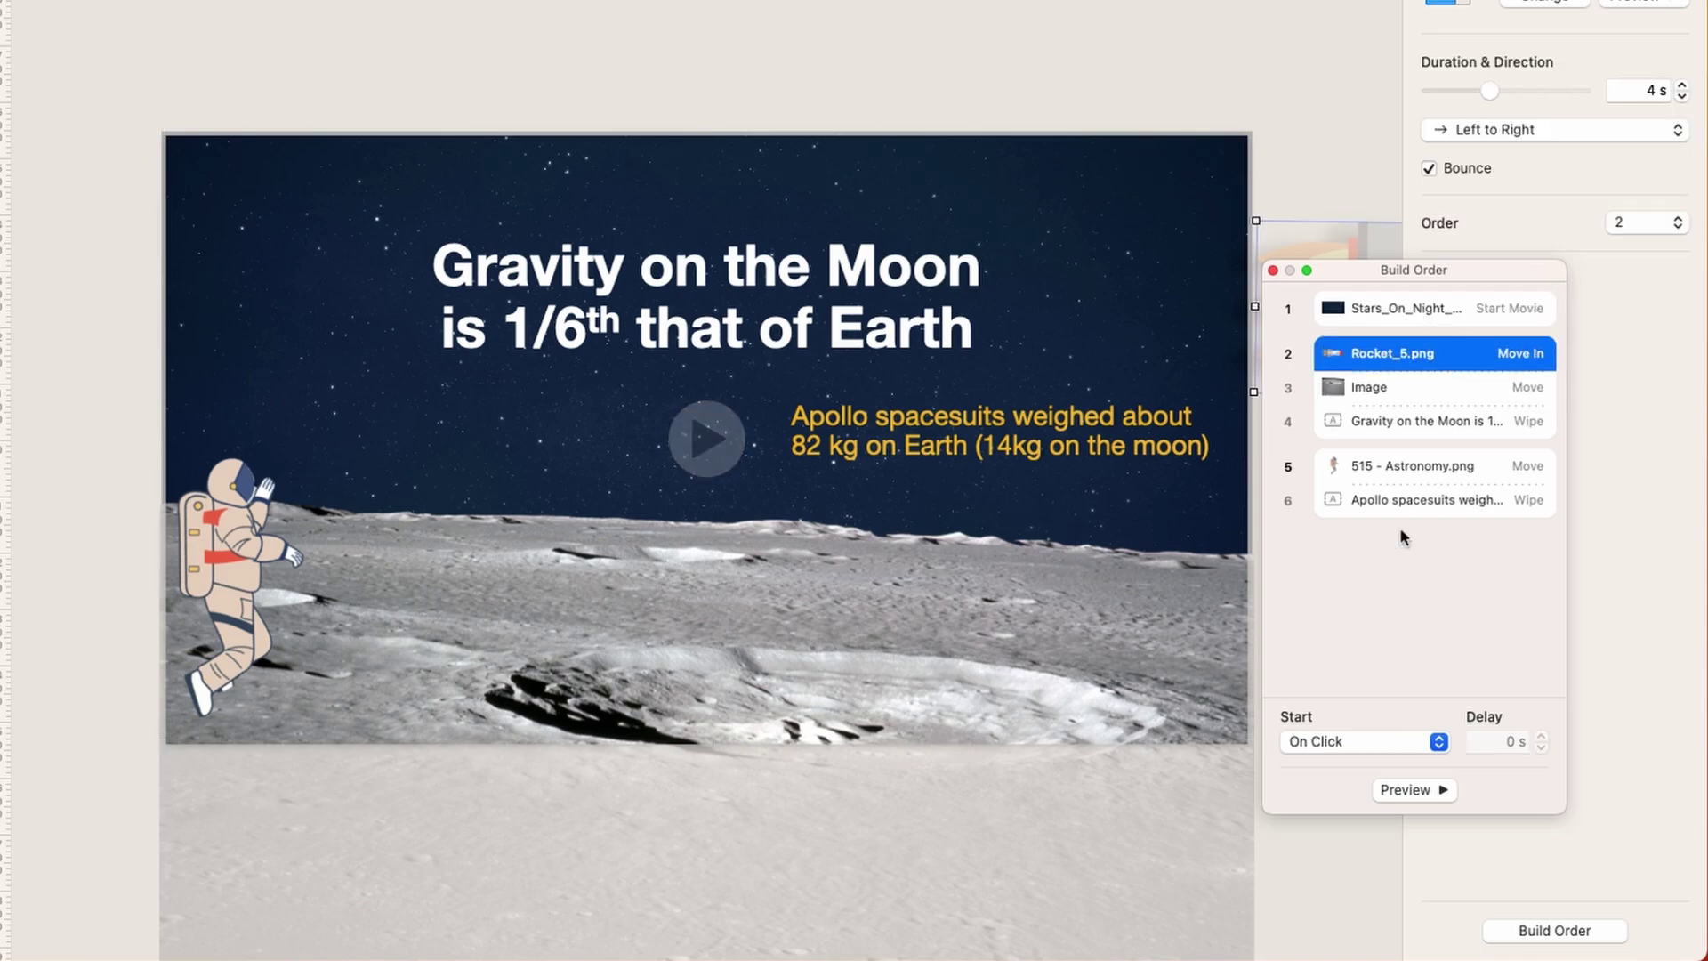
{"action": "left_click", "coordinate": [1443, 392]}
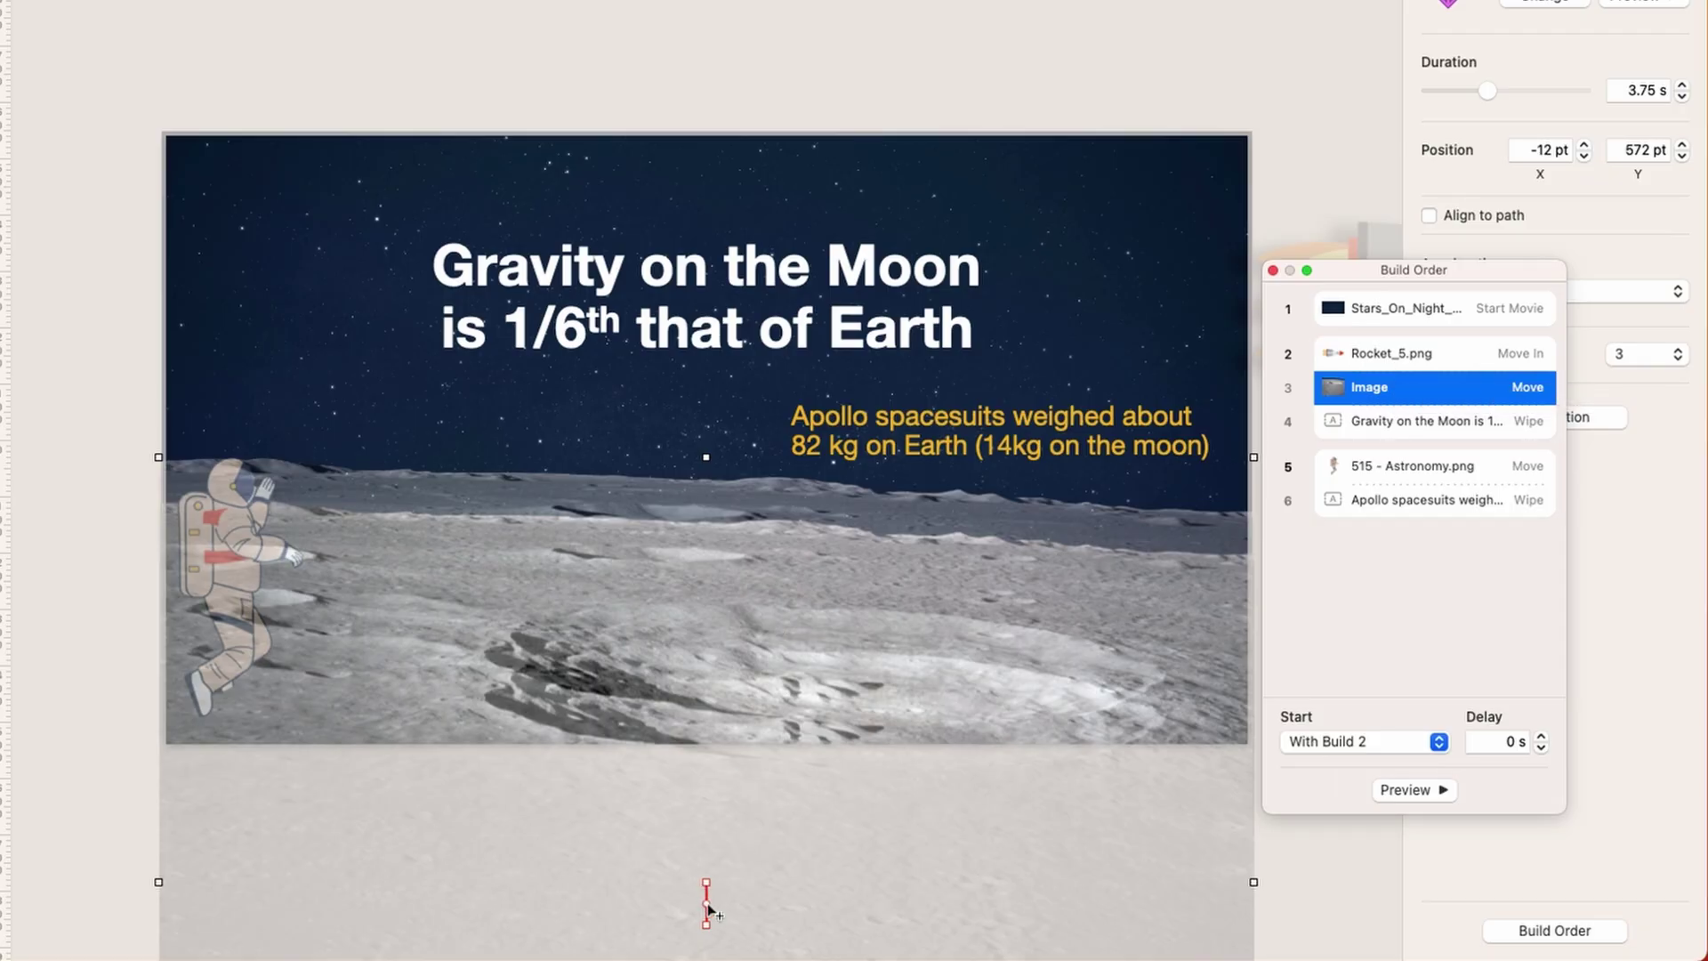
{"action": "left_click", "coordinate": [1446, 423]}
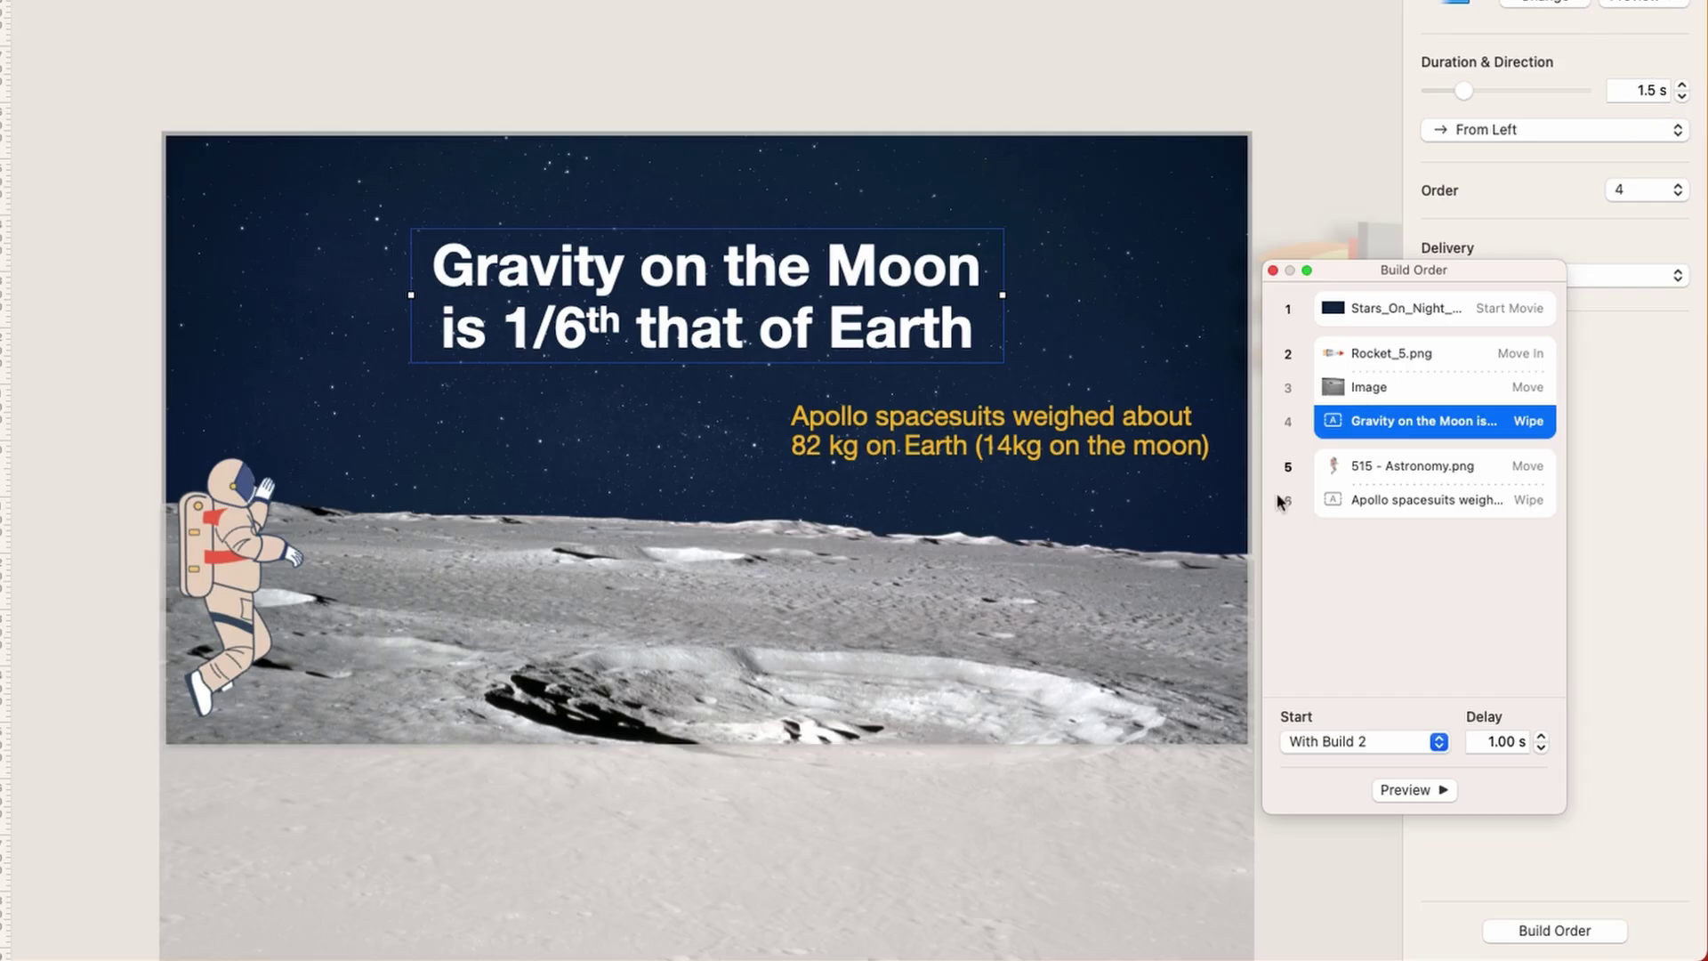
{"action": "left_click", "coordinate": [1373, 470]}
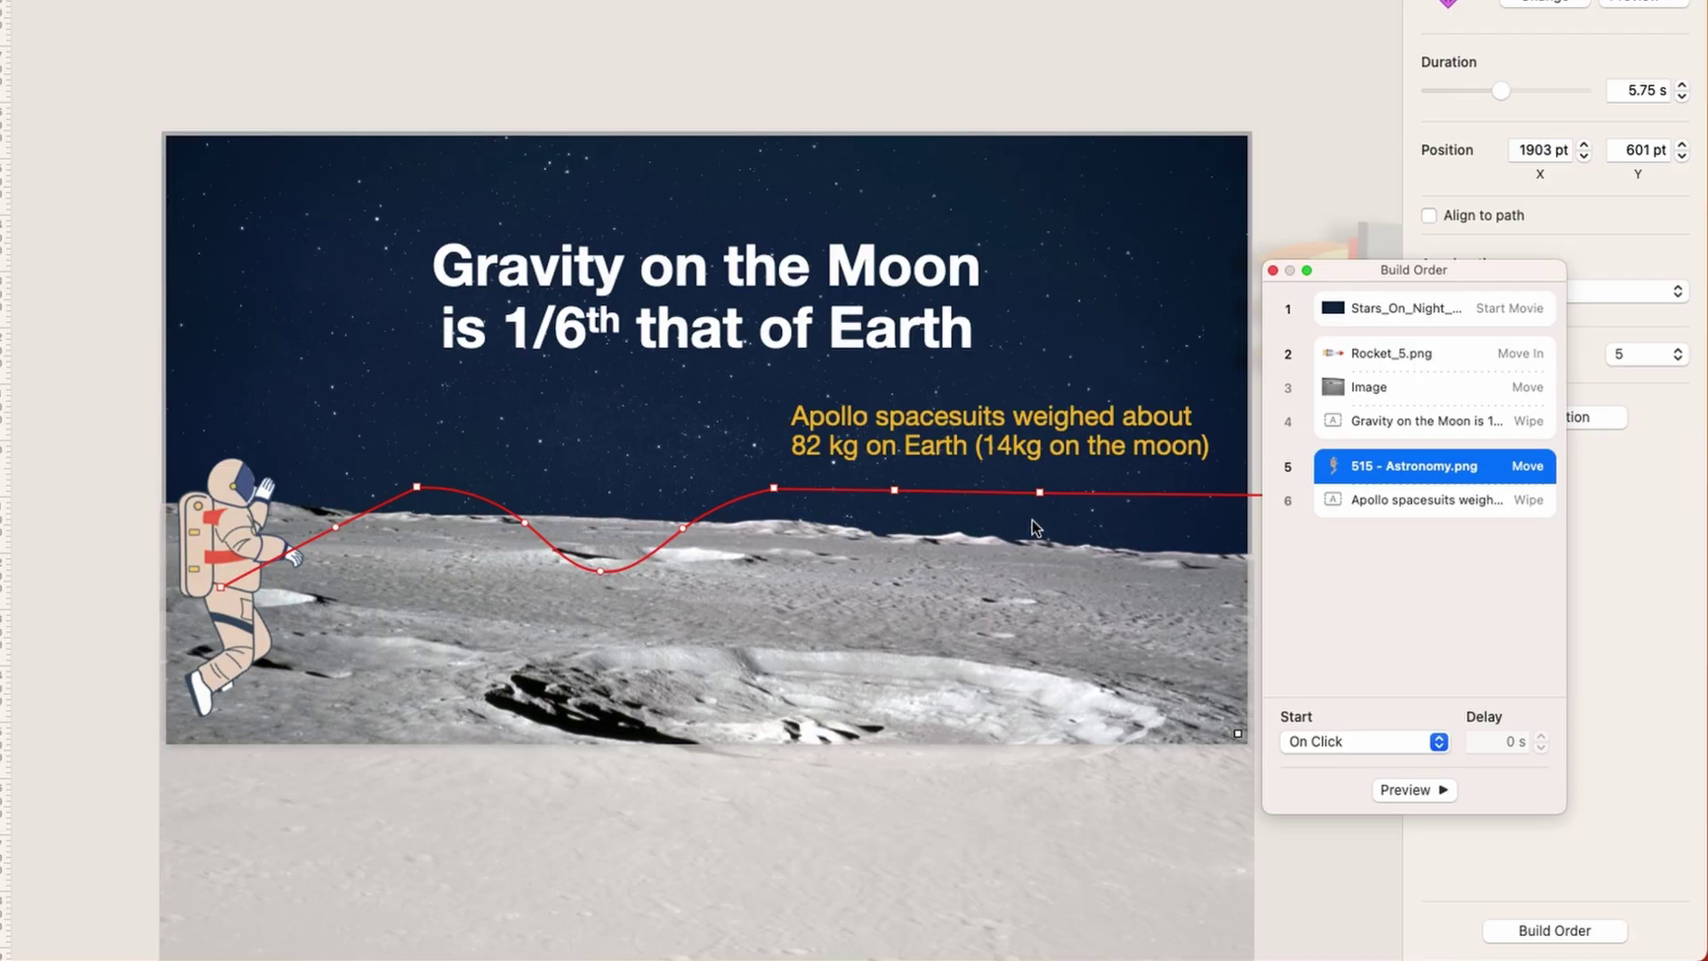
{"action": "left_click", "coordinate": [874, 445]}
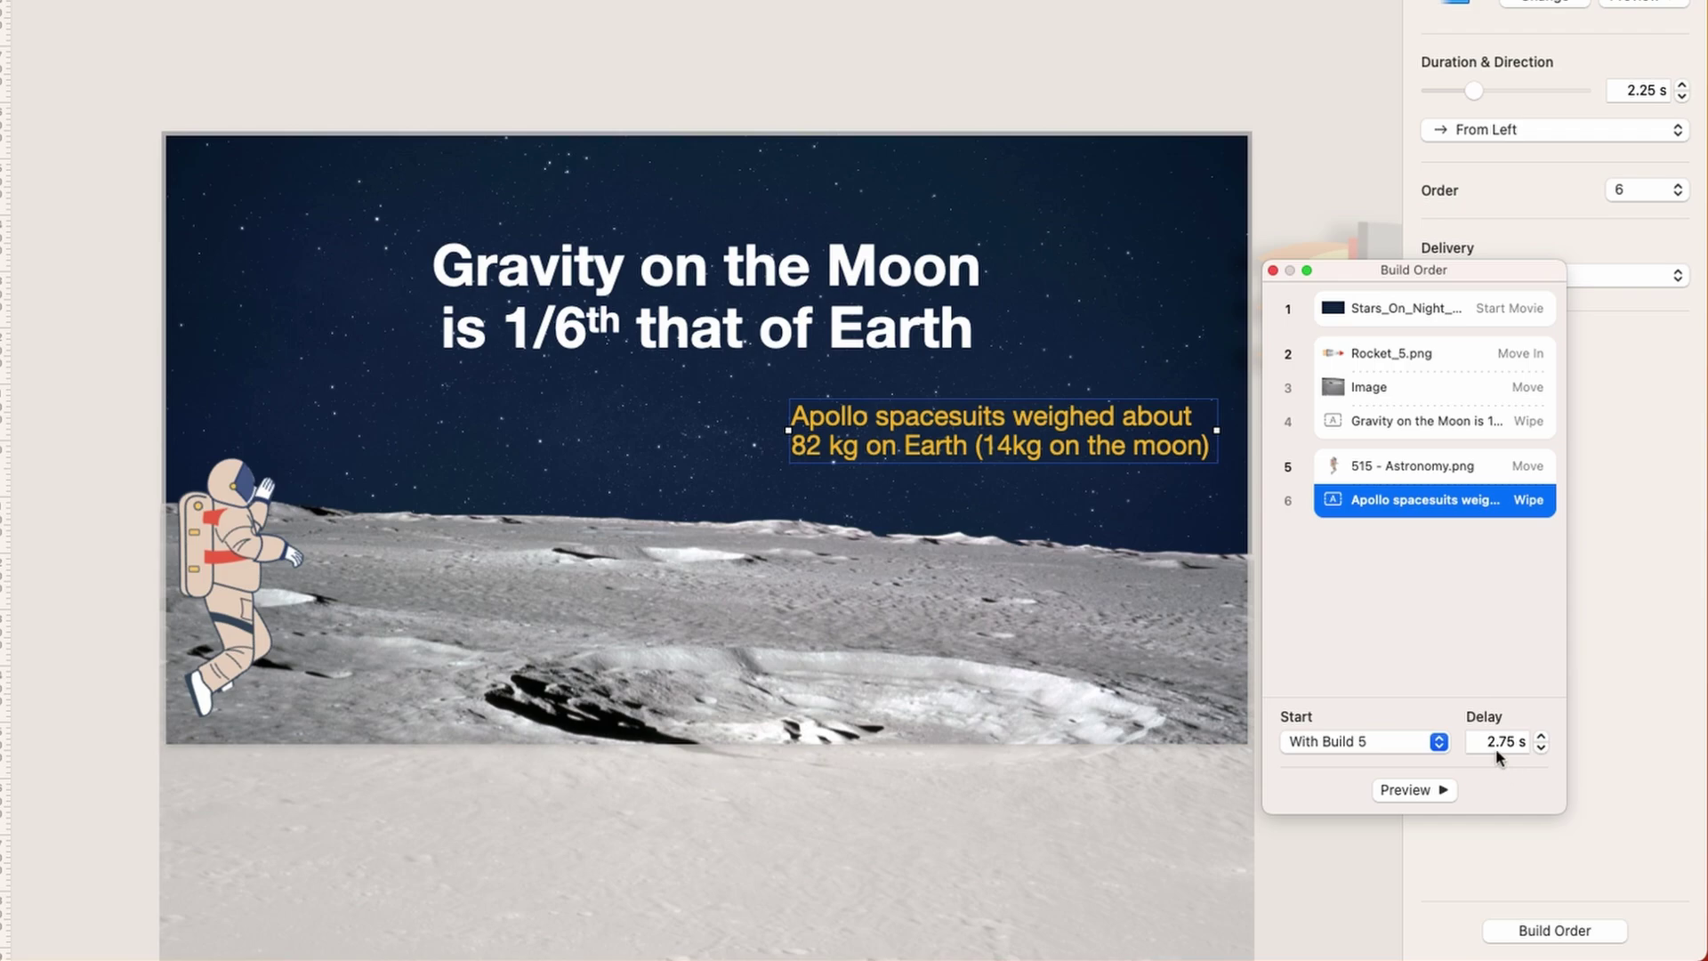
{"action": "left_click", "coordinate": [1416, 789]}
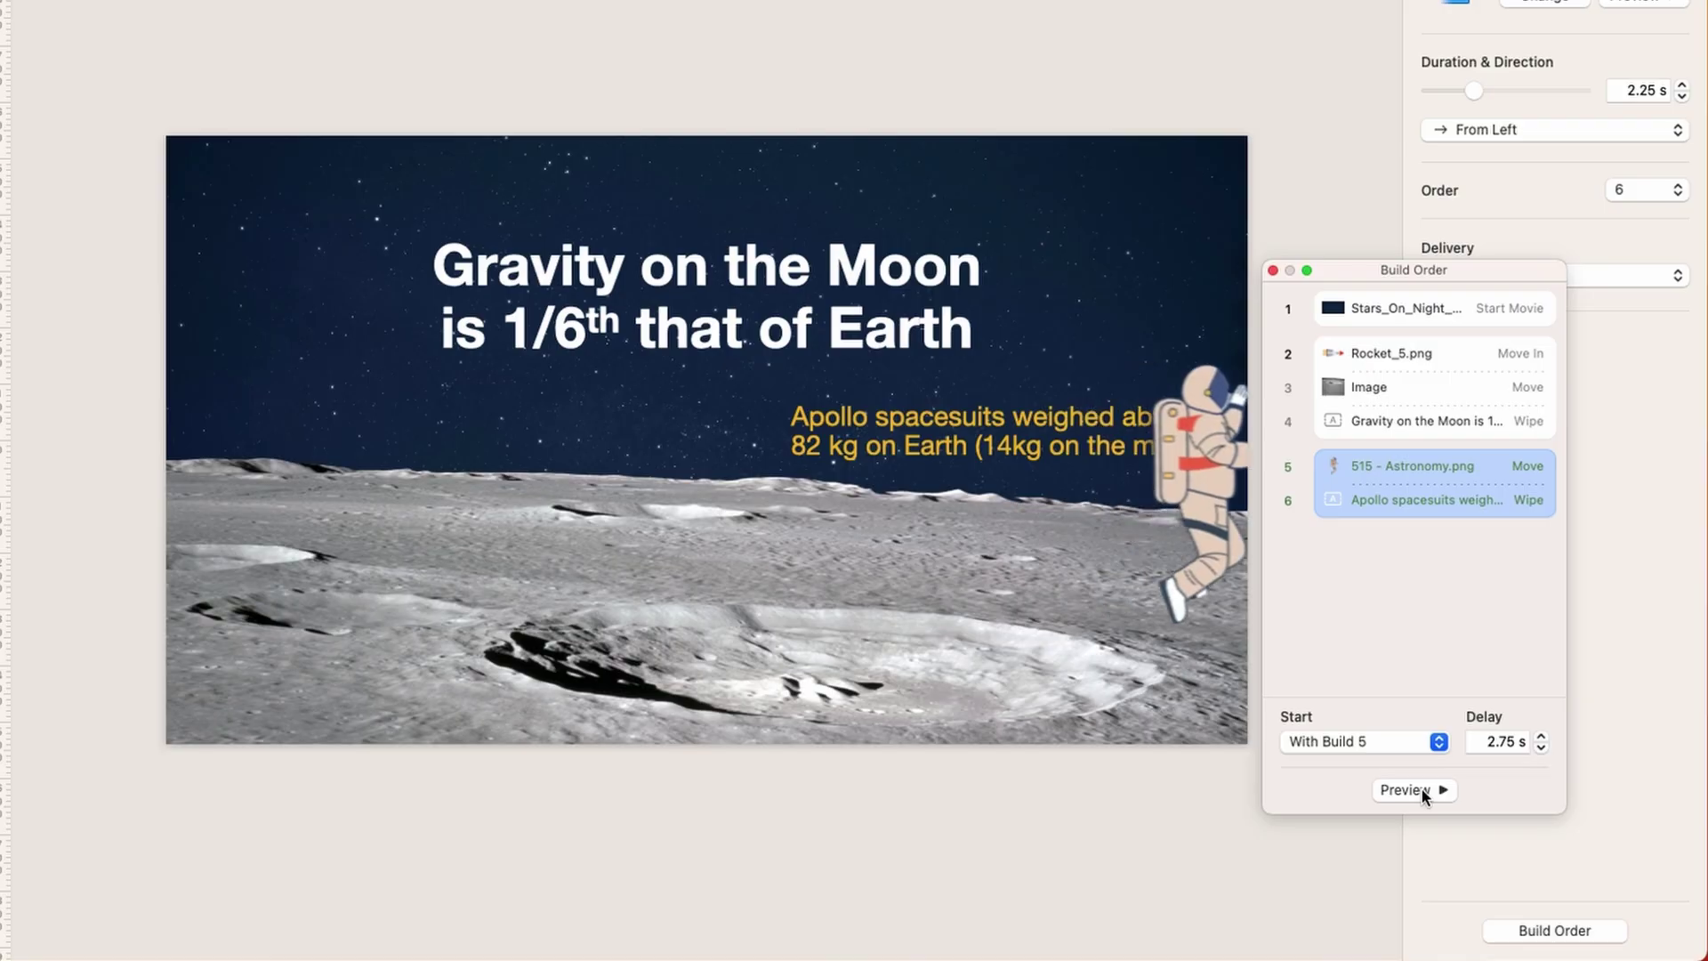
{"action": "left_click", "coordinate": [1388, 493]}
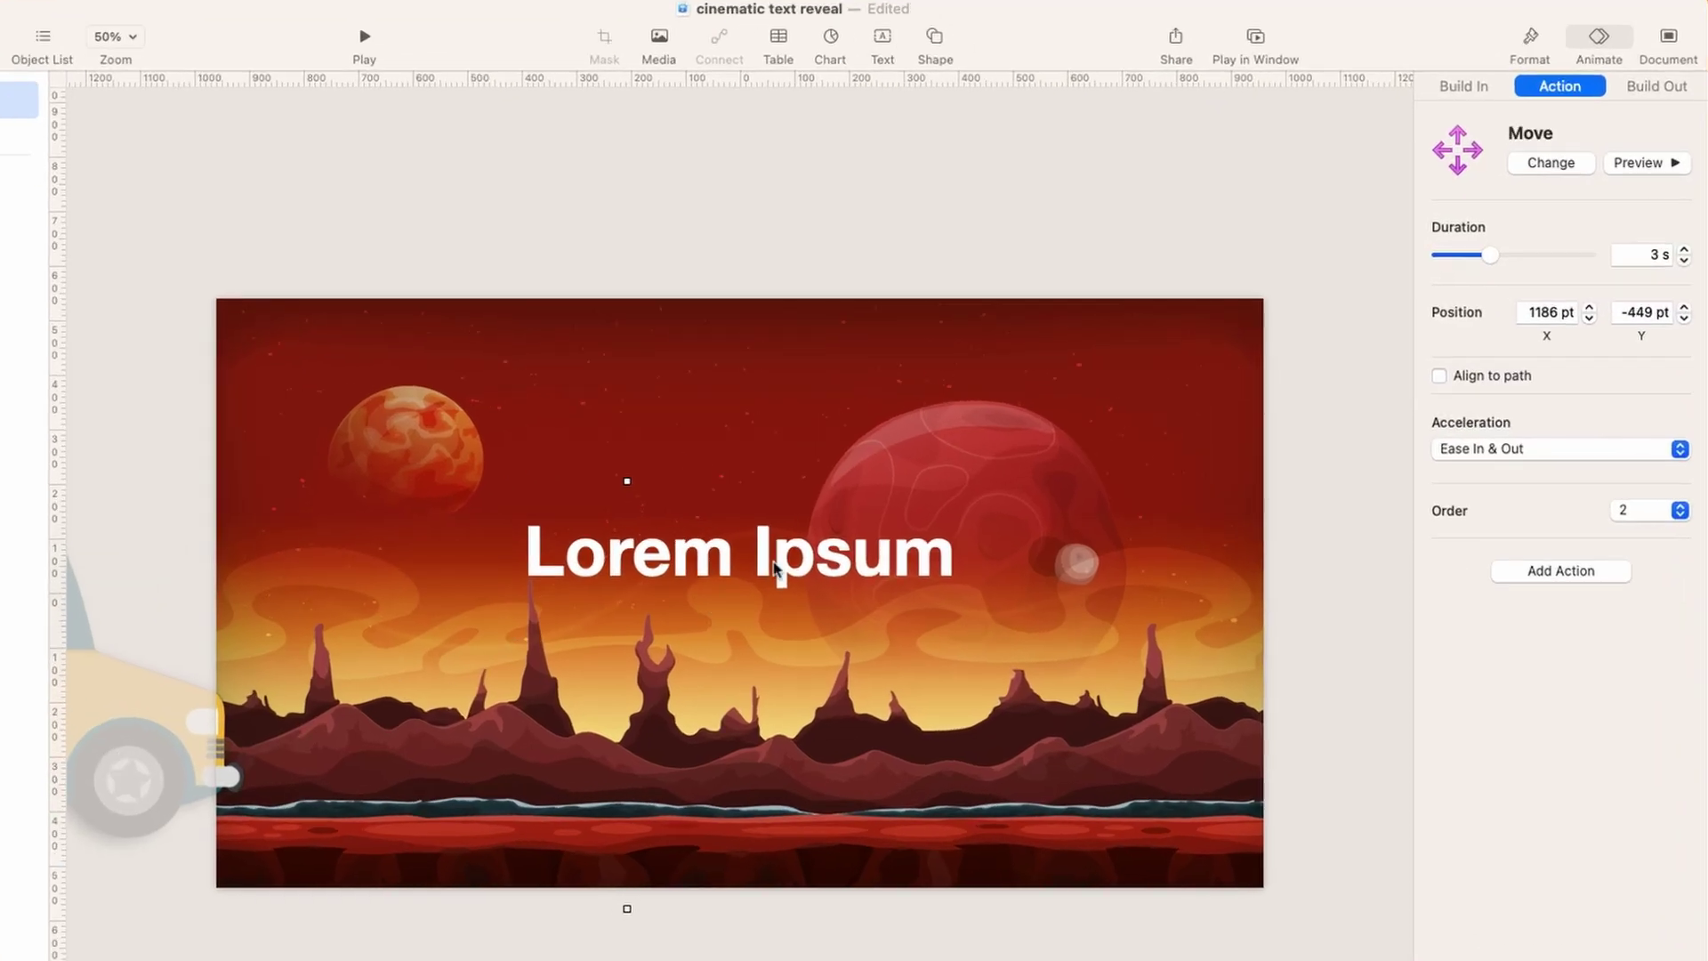
Step: Test the Lorem Ipsum title's height with previews, then drag the van onto the slide
{"action": "left_click_drag", "start_coordinate": [774, 566], "coordinate": [769, 507]}
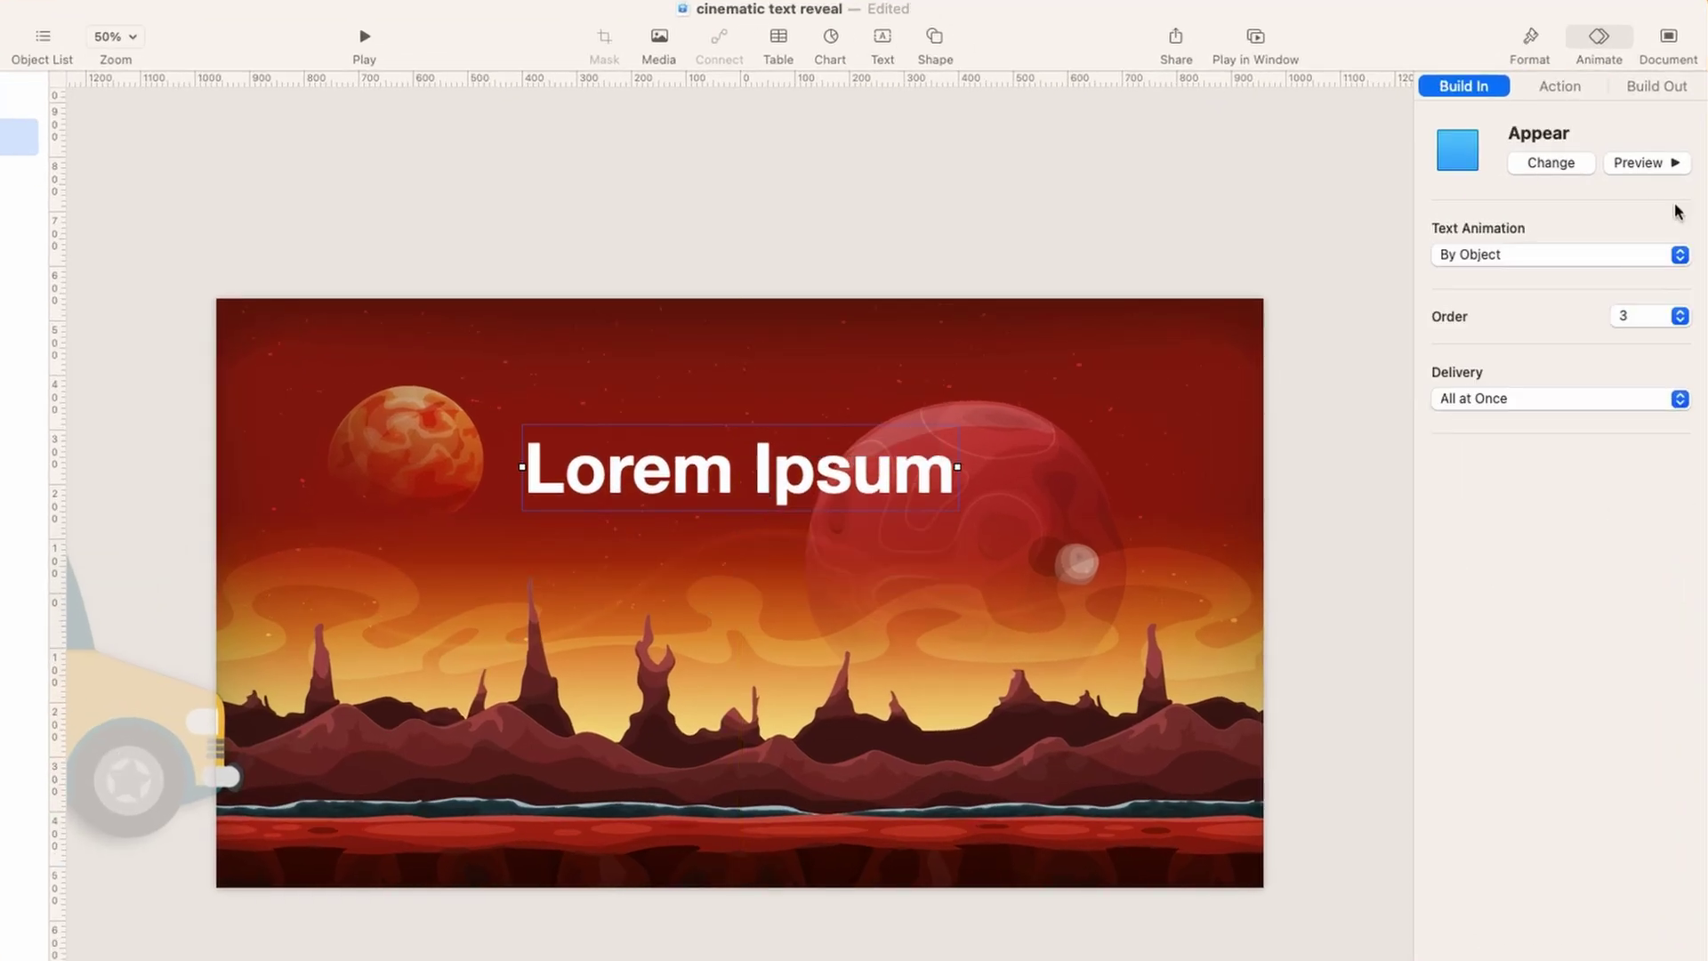
{"action": "left_click", "coordinate": [1646, 165]}
{"action": "left_click_drag", "start_coordinate": [868, 494], "coordinate": [858, 569]}
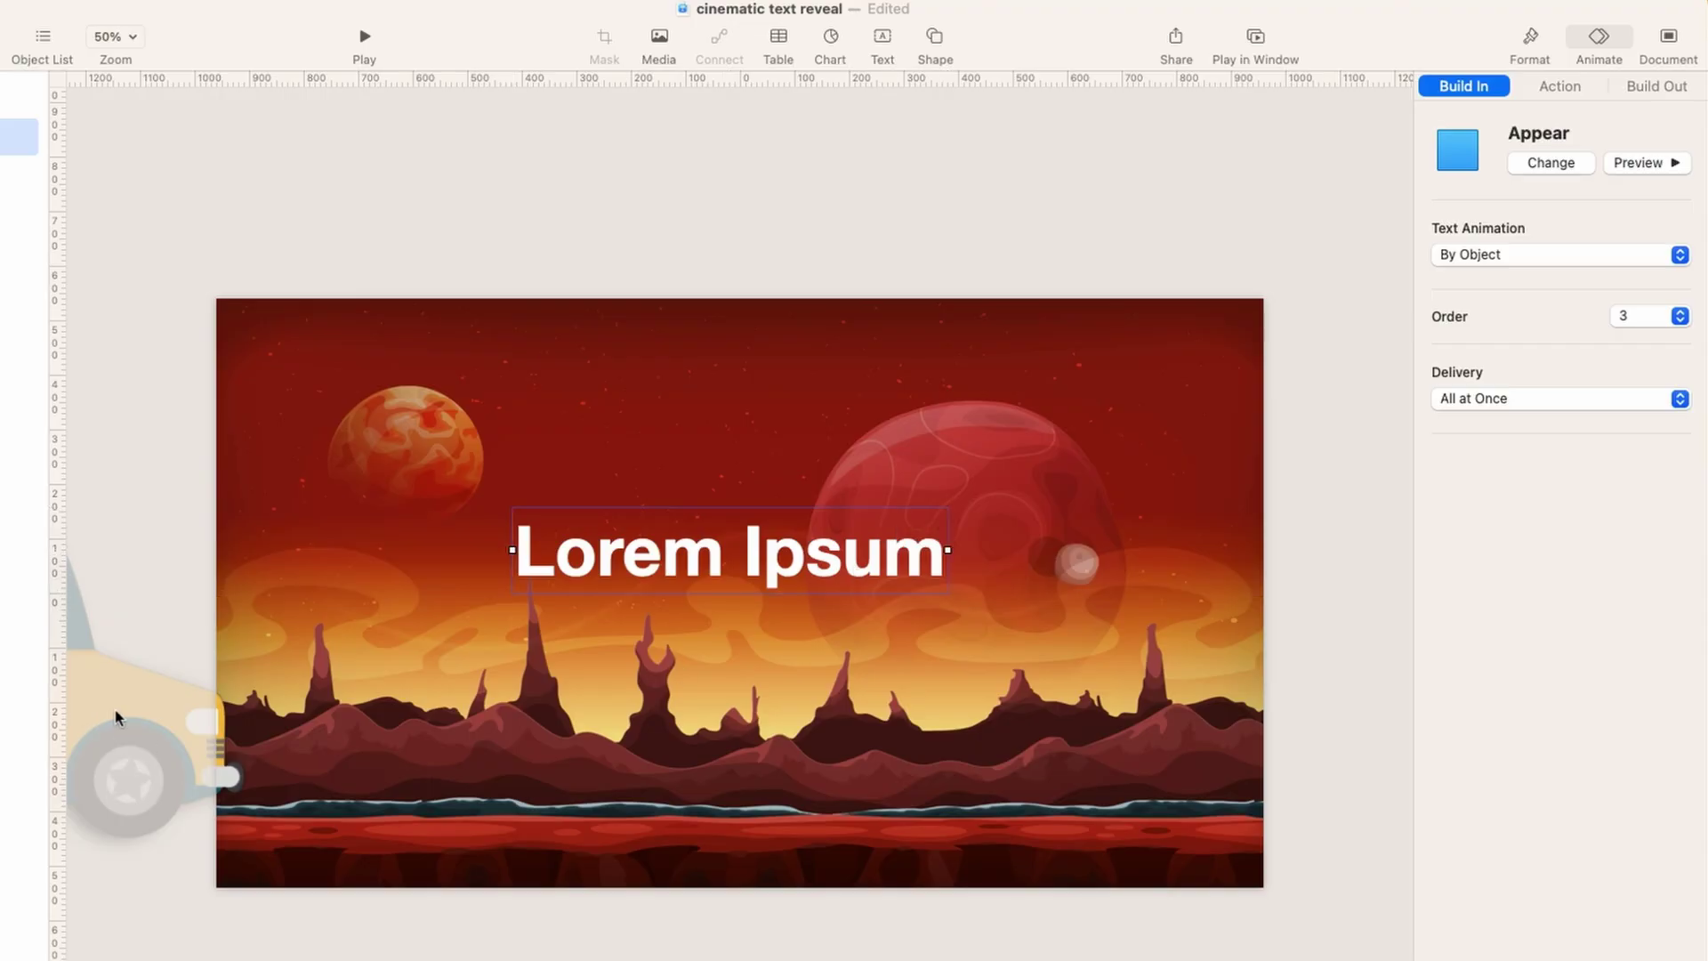
{"action": "left_click", "coordinate": [1638, 164]}
{"action": "left_click_drag", "start_coordinate": [156, 750], "coordinate": [1003, 712]}
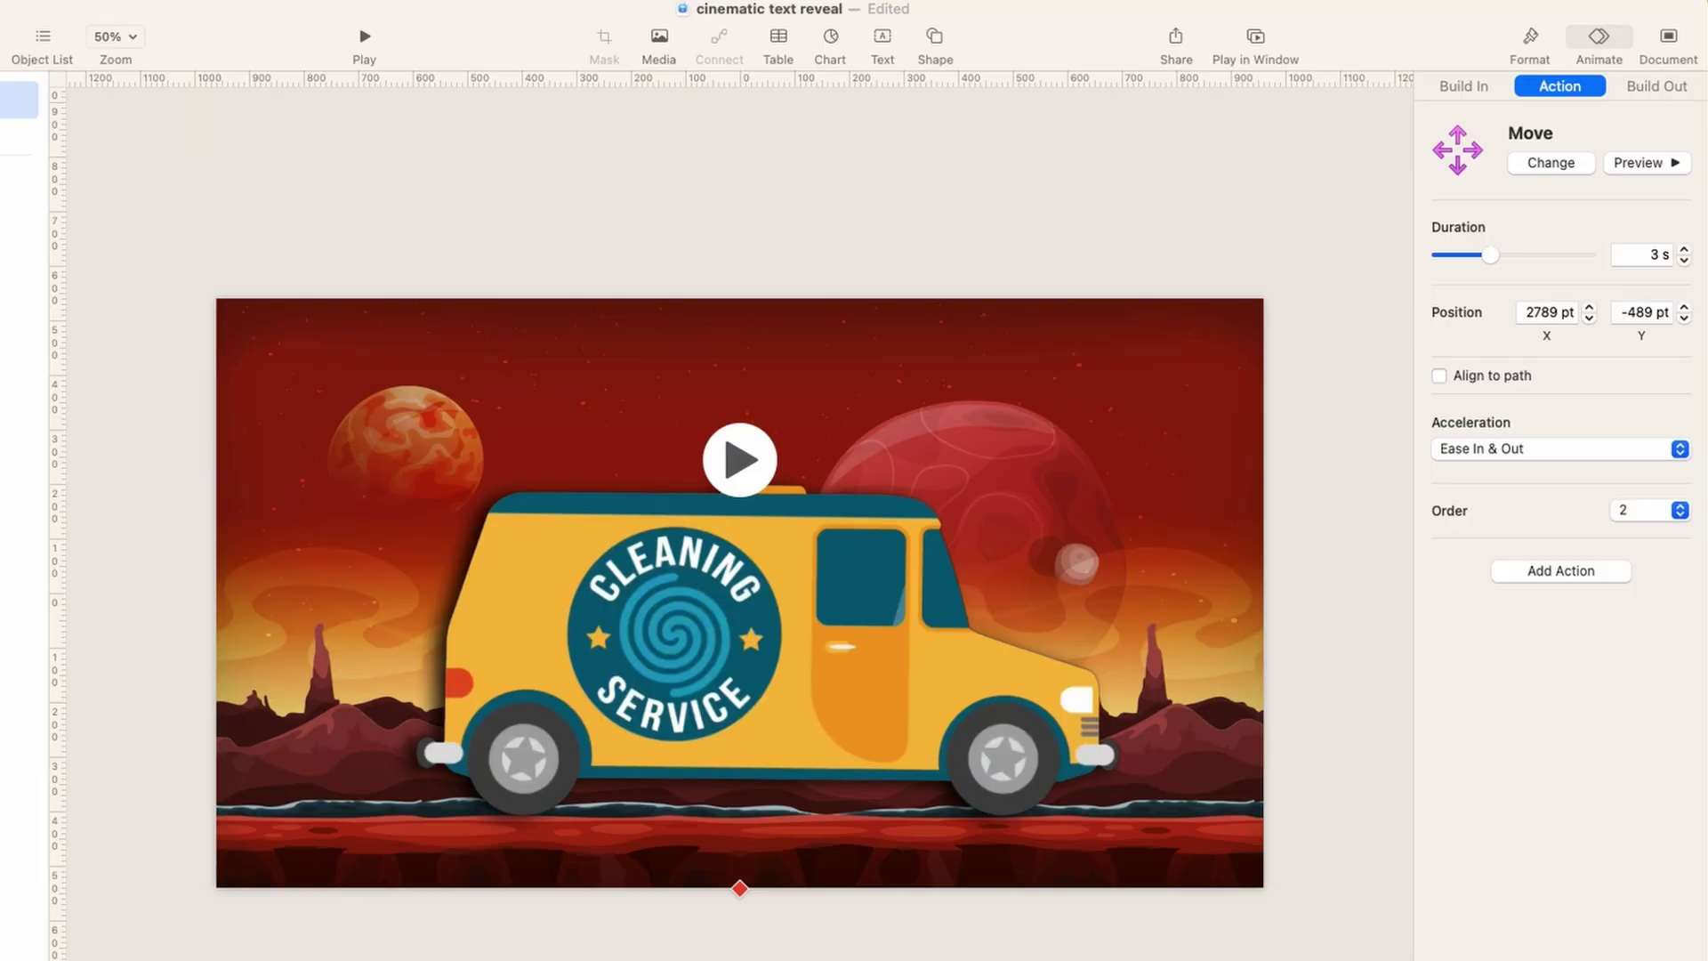
Step: In Build Order, give Lorem Ipsum a 1.50 s delay and return the van off the left edge
{"action": "left_click", "coordinate": [1523, 692]}
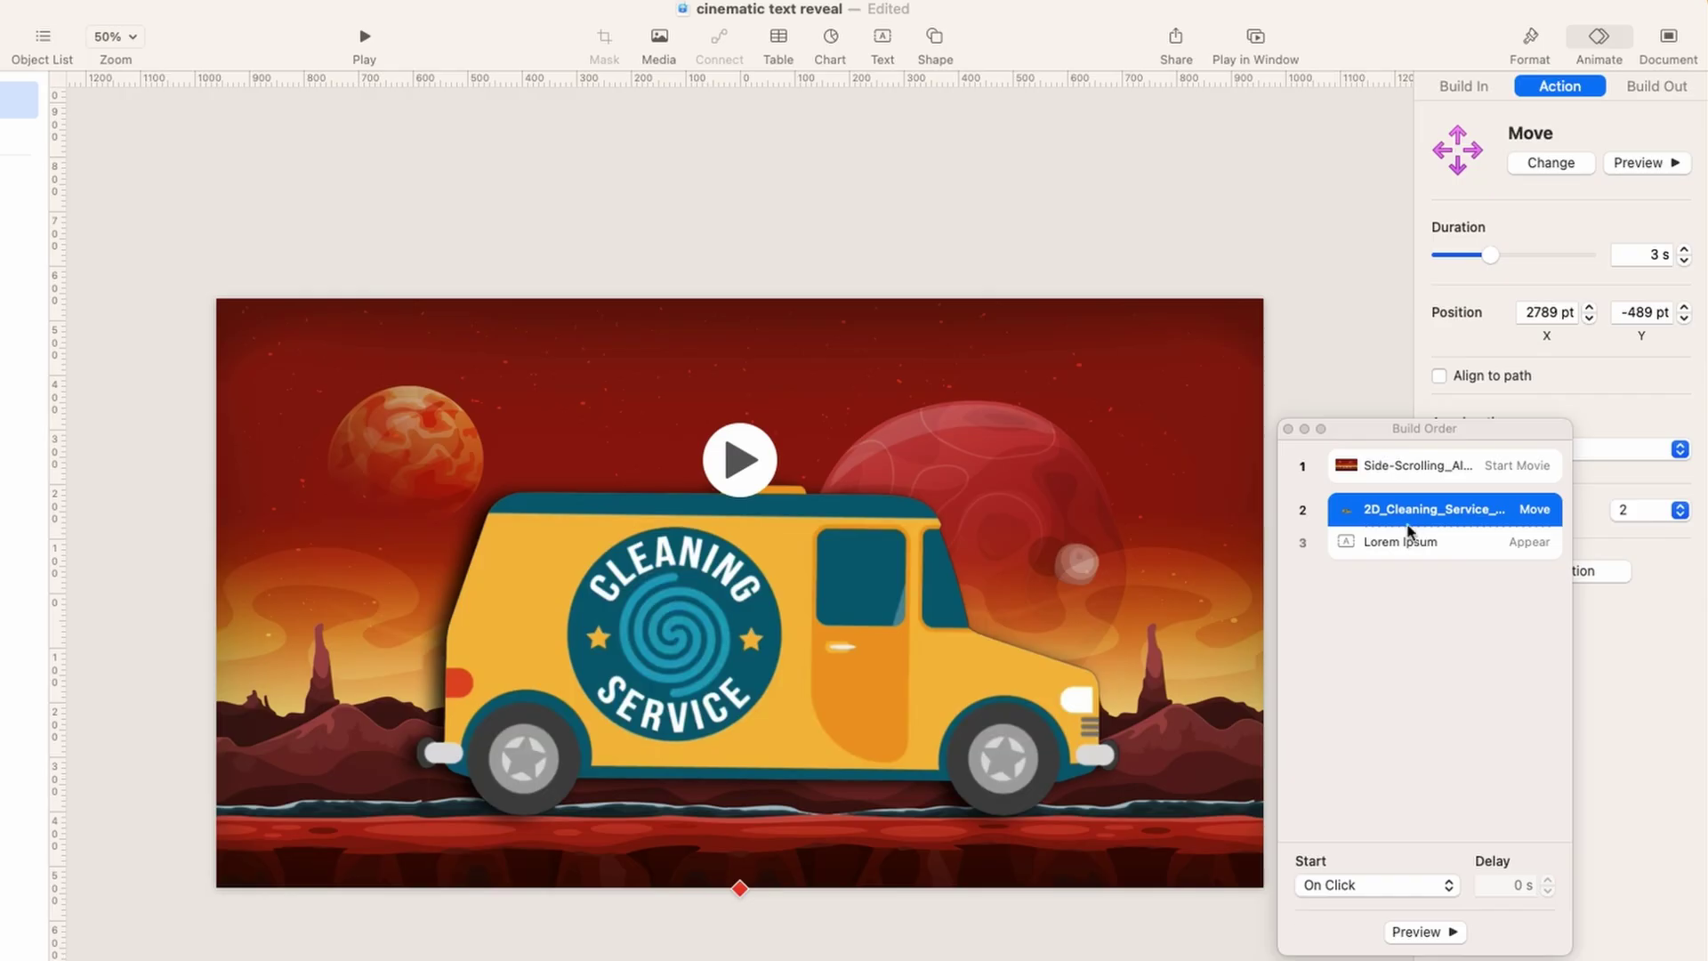
{"action": "left_click", "coordinate": [1452, 544]}
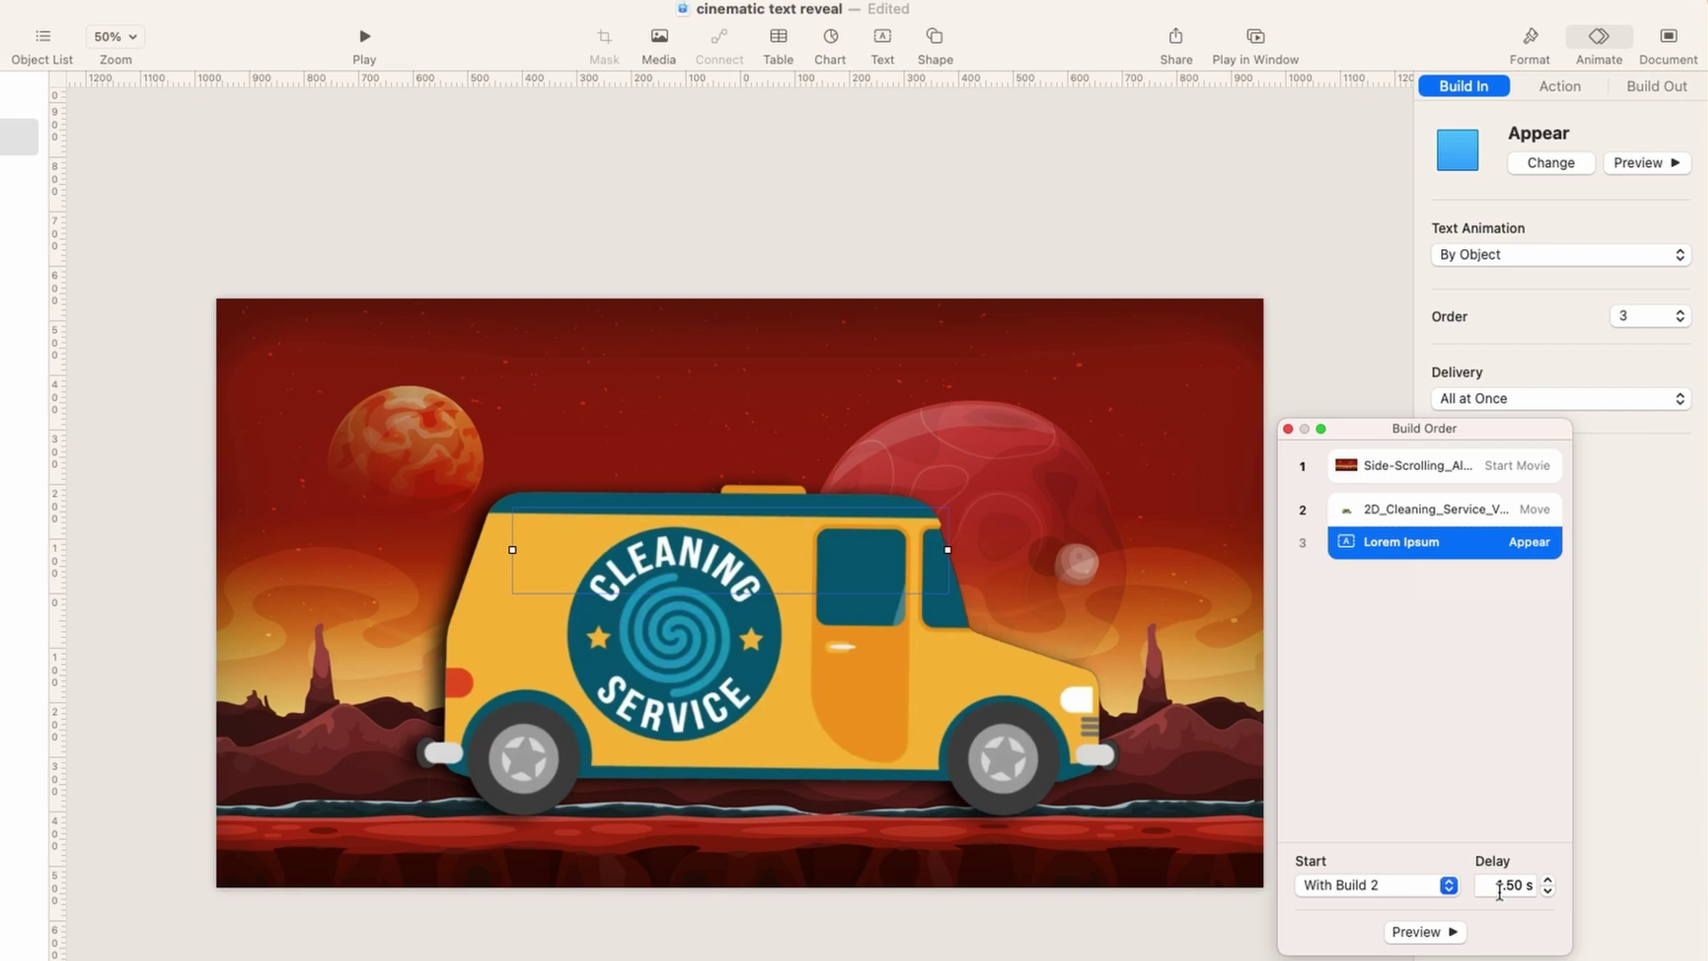
{"action": "left_click", "coordinate": [852, 707]}
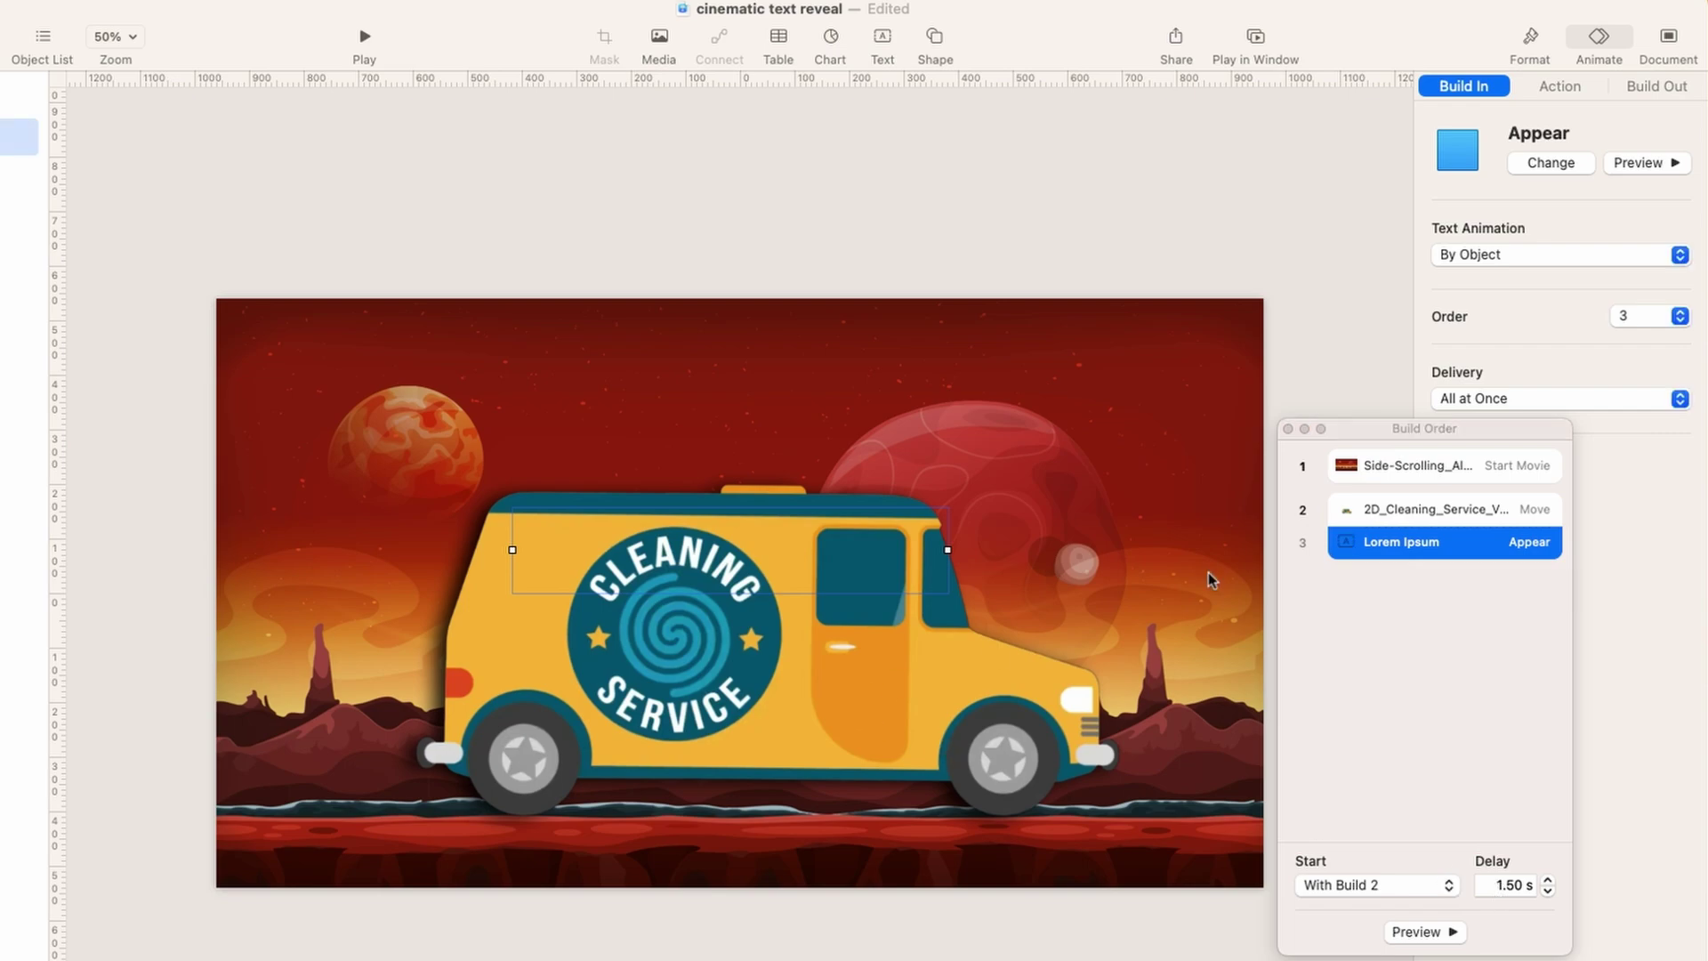
{"action": "left_click", "coordinate": [906, 631]}
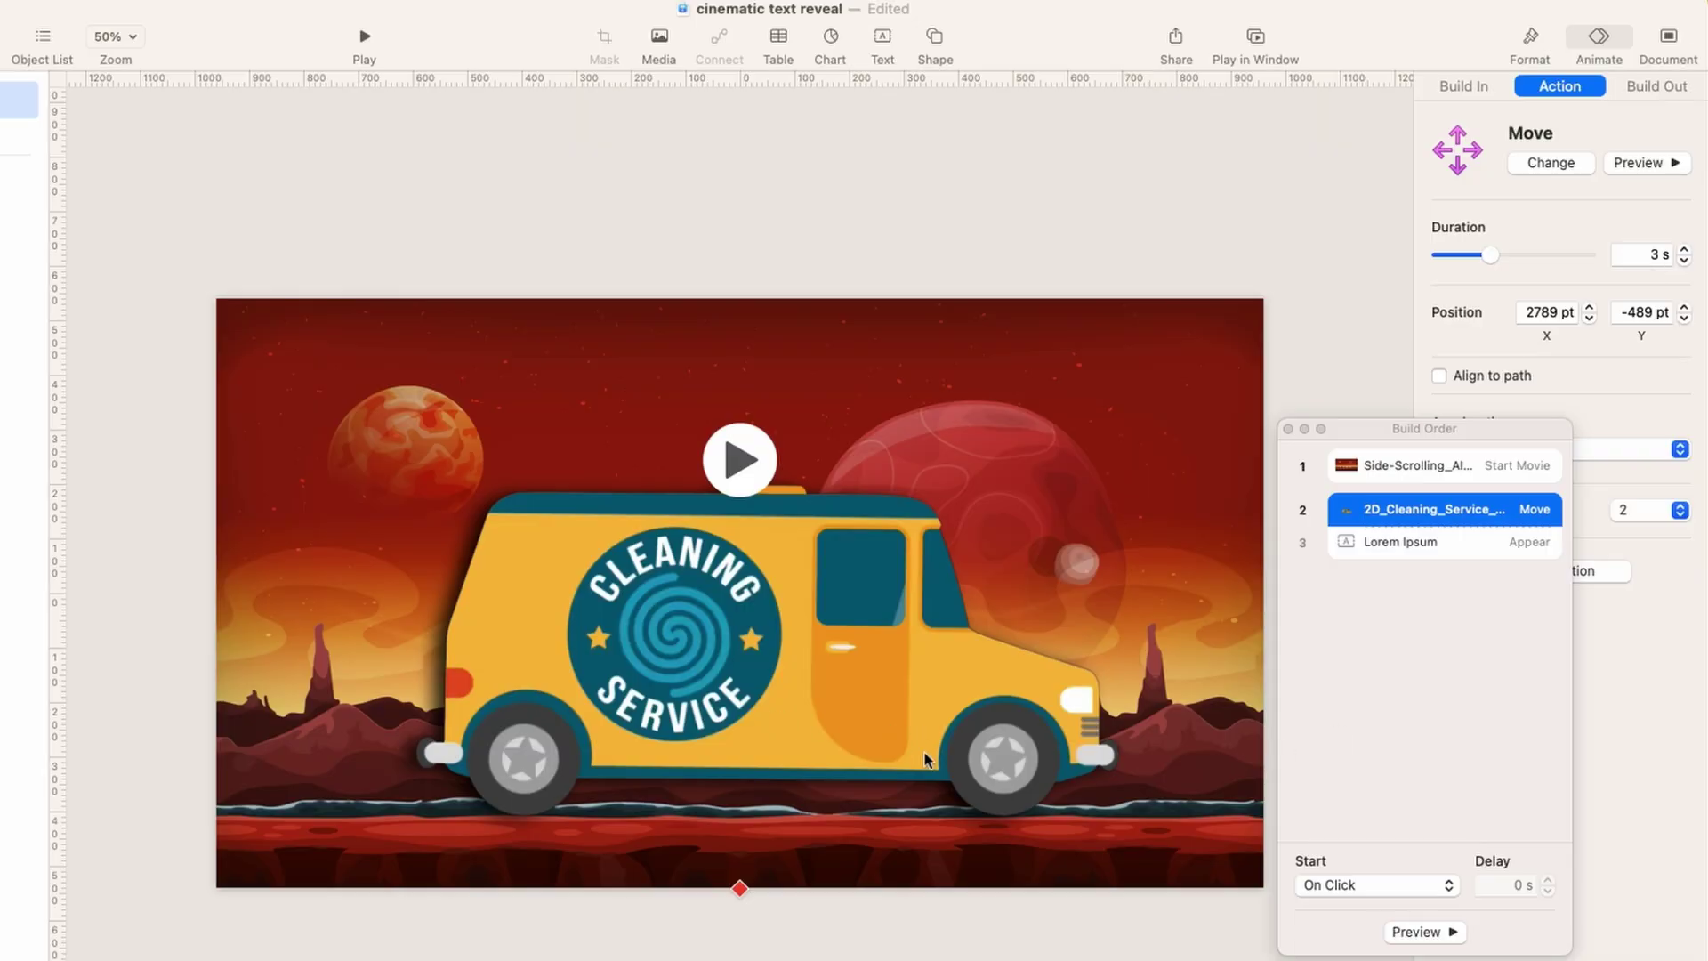
{"action": "left_click_drag", "start_coordinate": [809, 671], "coordinate": [125, 687]}
{"action": "key", "text": "super+z"}
{"action": "key", "text": "super+shift+z"}
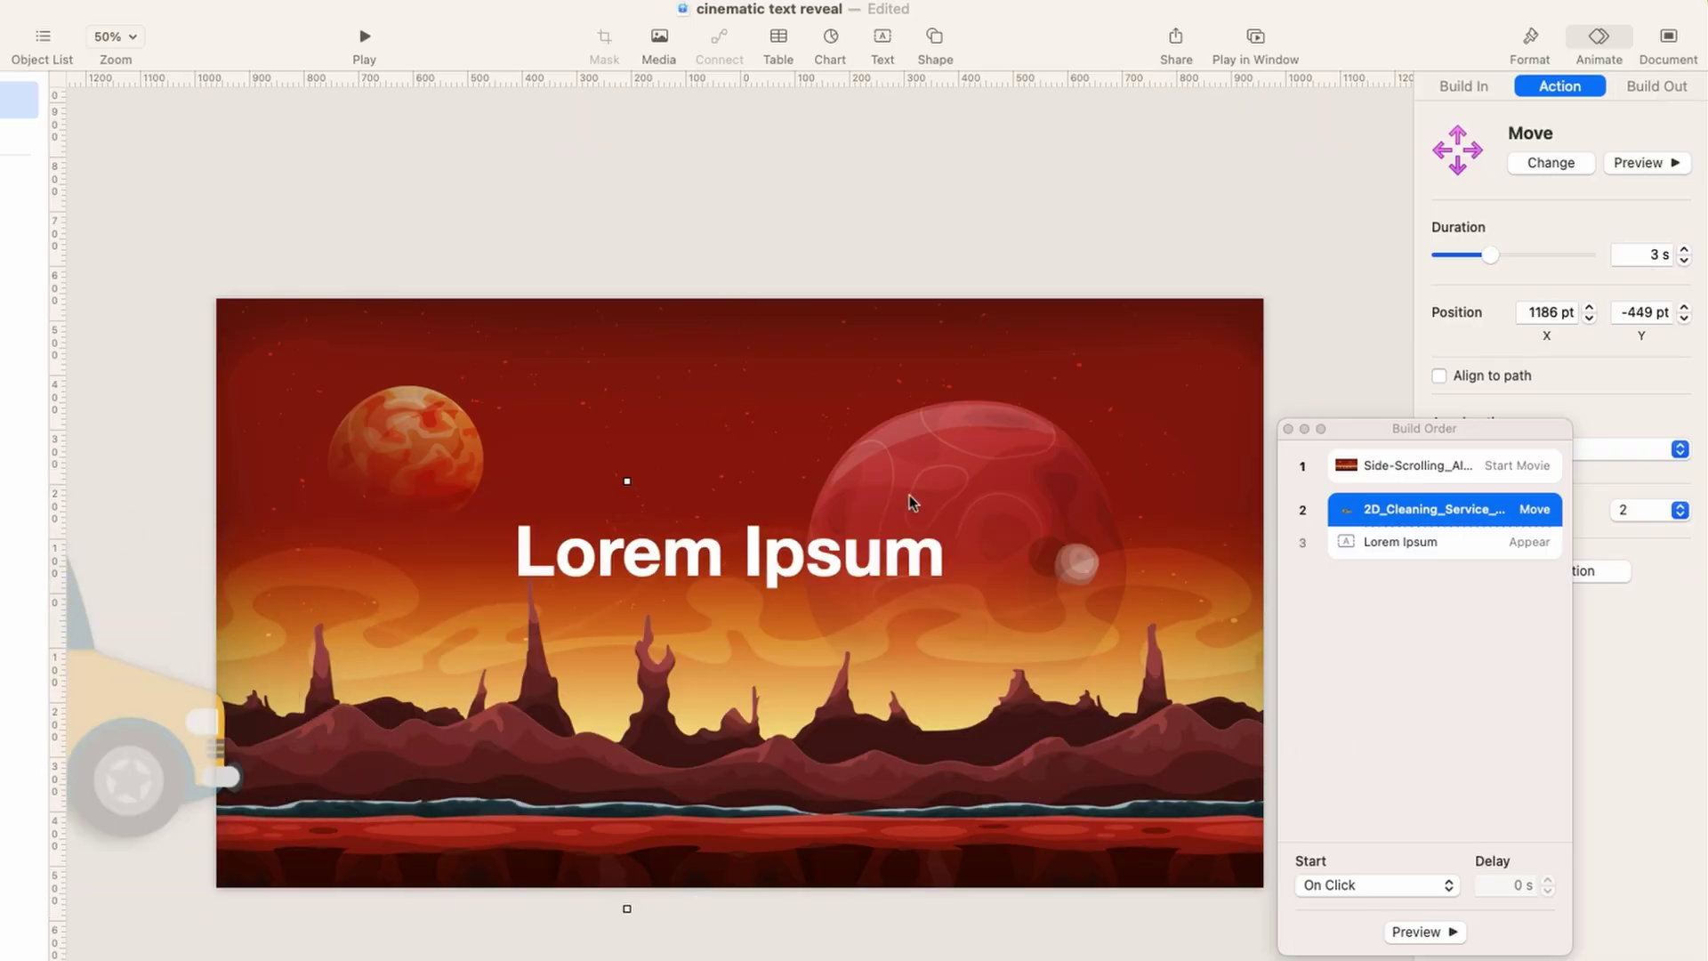
Step: Preview the van drive-in and title reveal, settling the title's delay at 1.50 s
{"action": "left_click", "coordinate": [1637, 162]}
{"action": "left_click", "coordinate": [908, 570]}
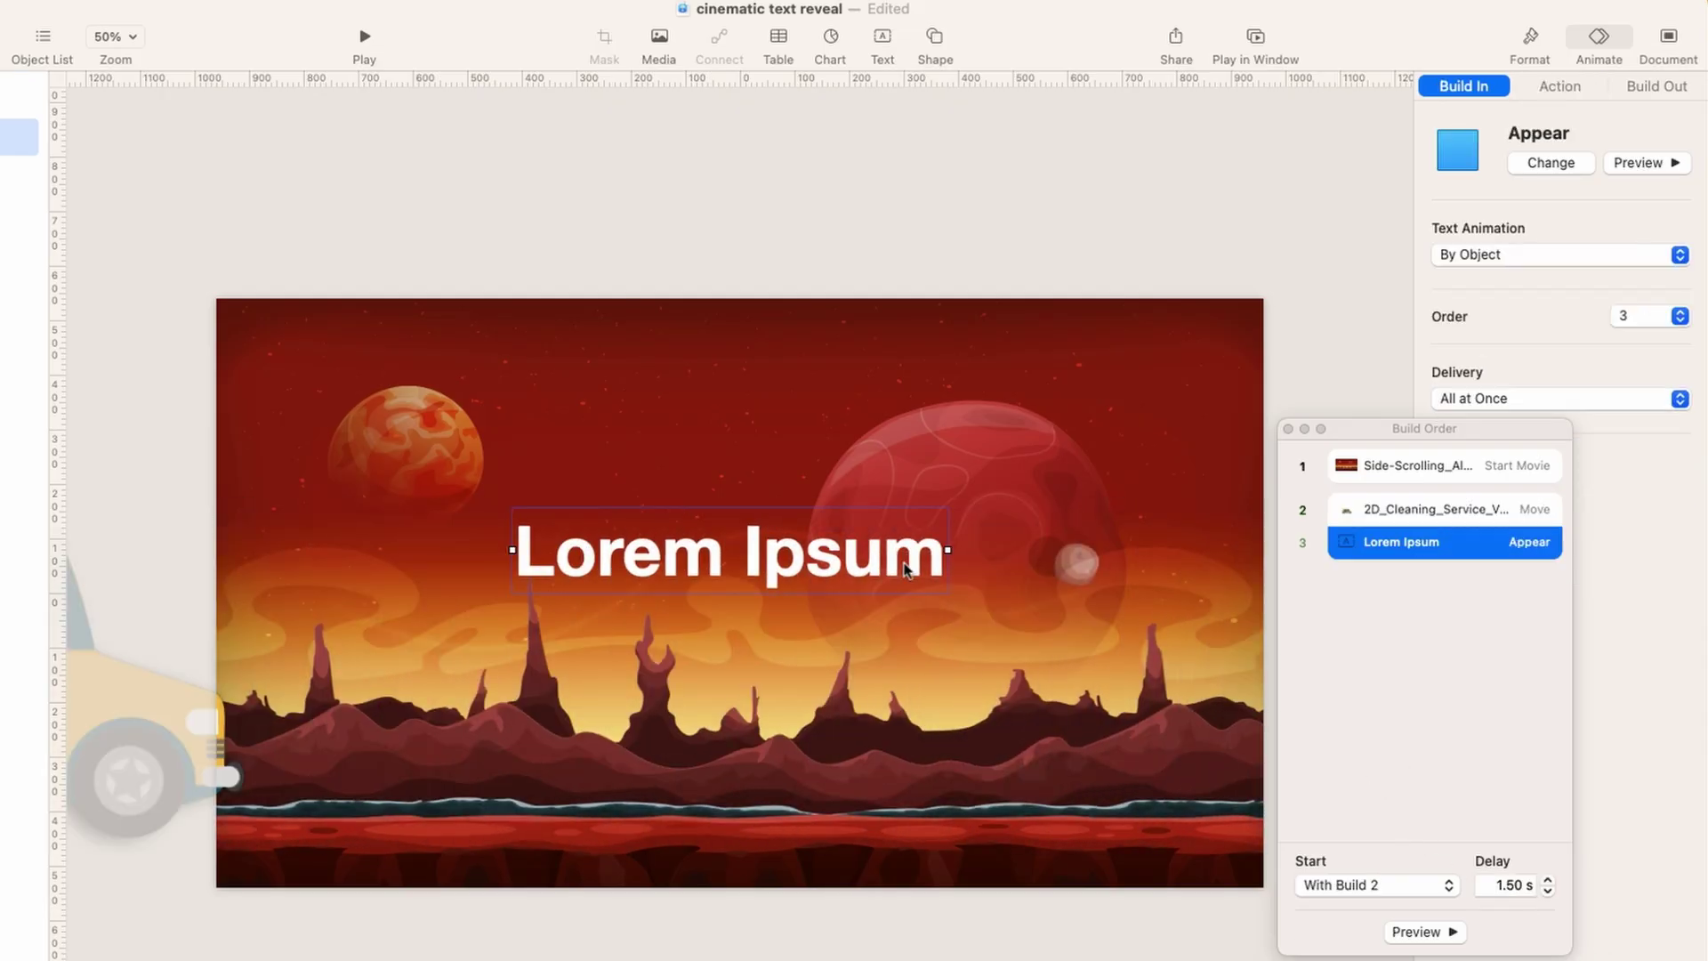
{"action": "left_click", "coordinate": [1414, 932]}
{"action": "left_click", "coordinate": [1423, 932]}
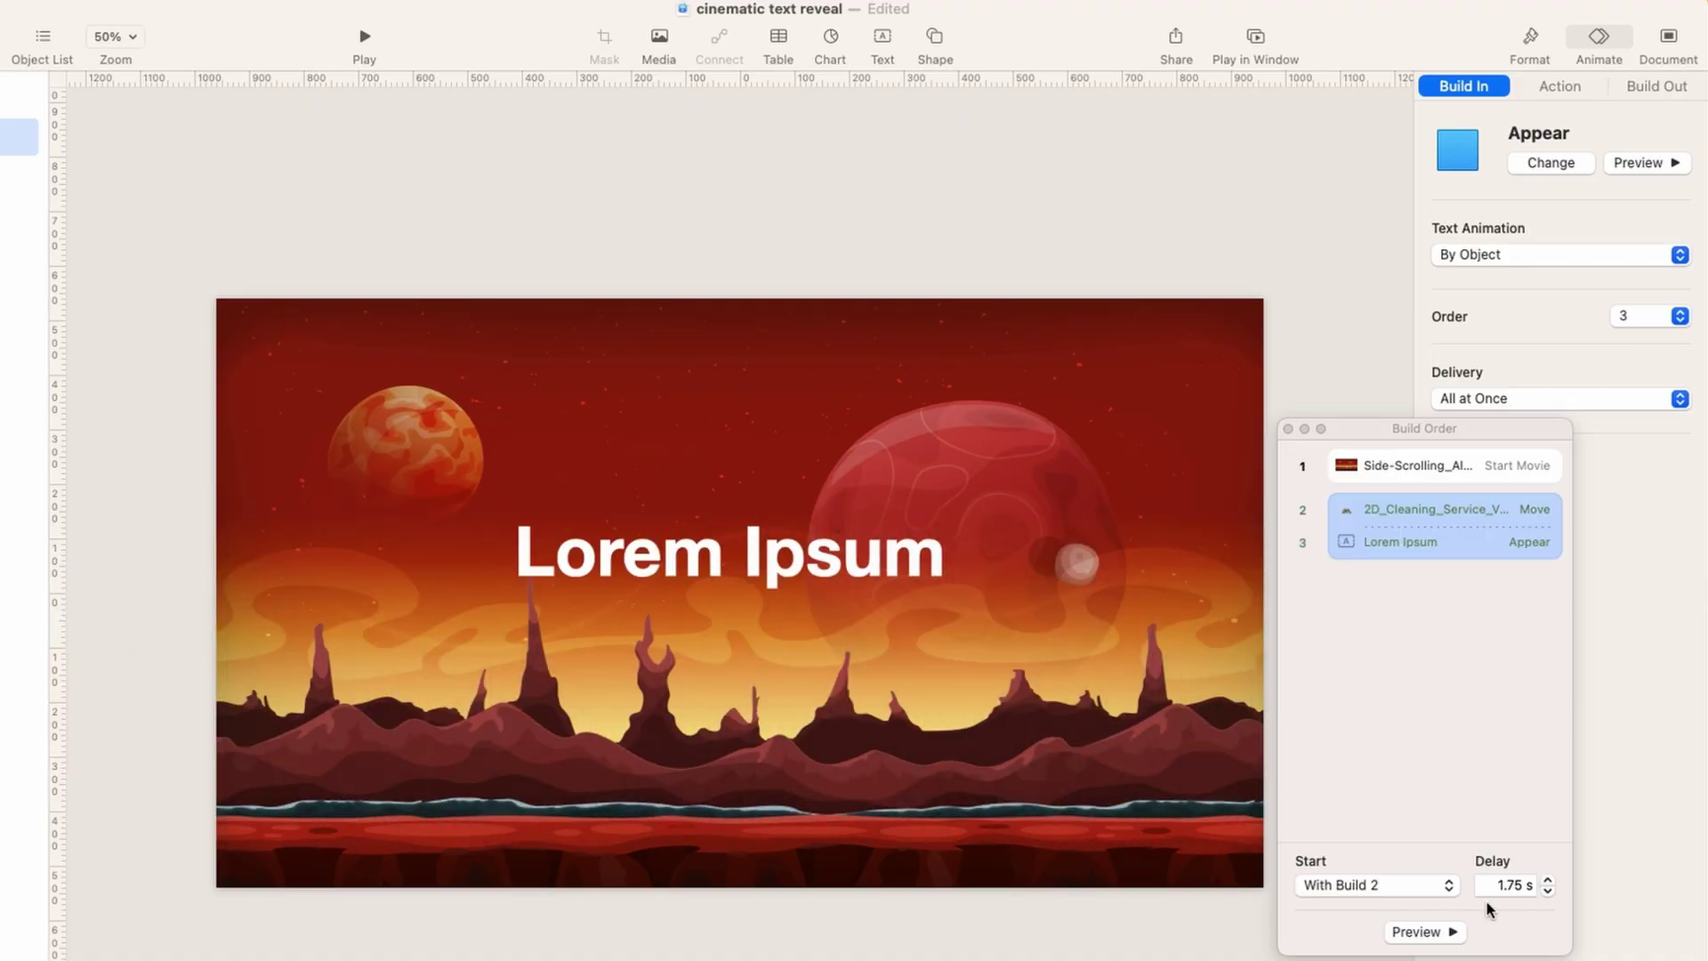
{"action": "left_click", "coordinate": [1546, 890]}
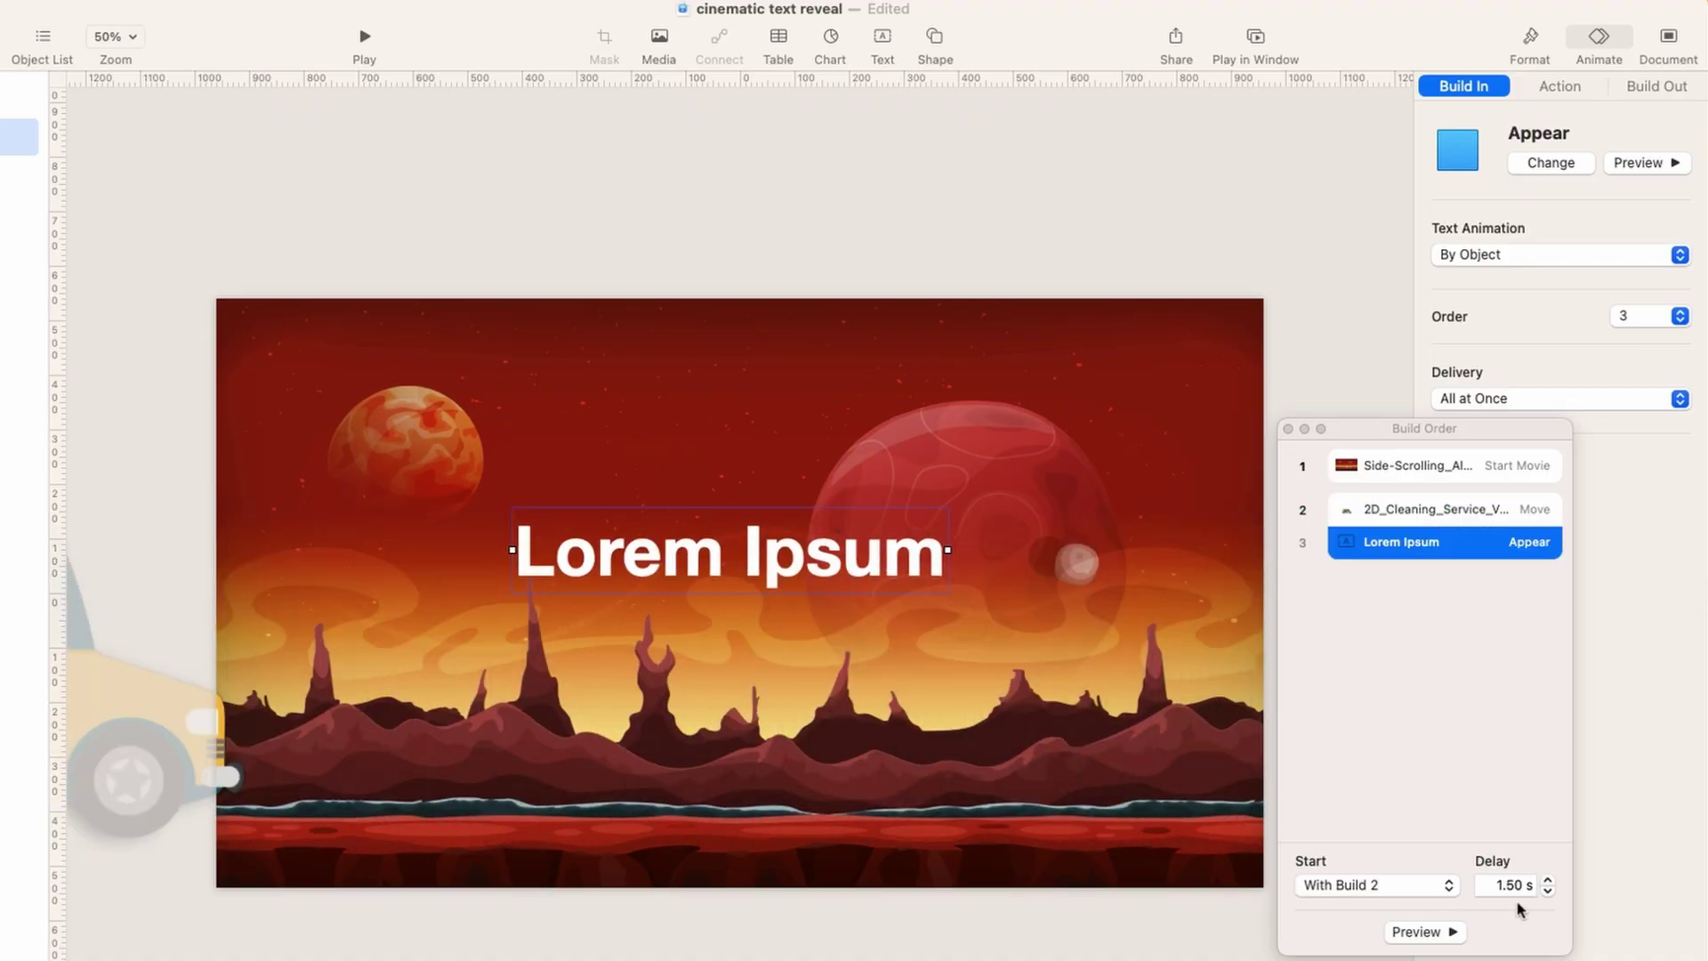
{"action": "left_click", "coordinate": [1423, 934]}
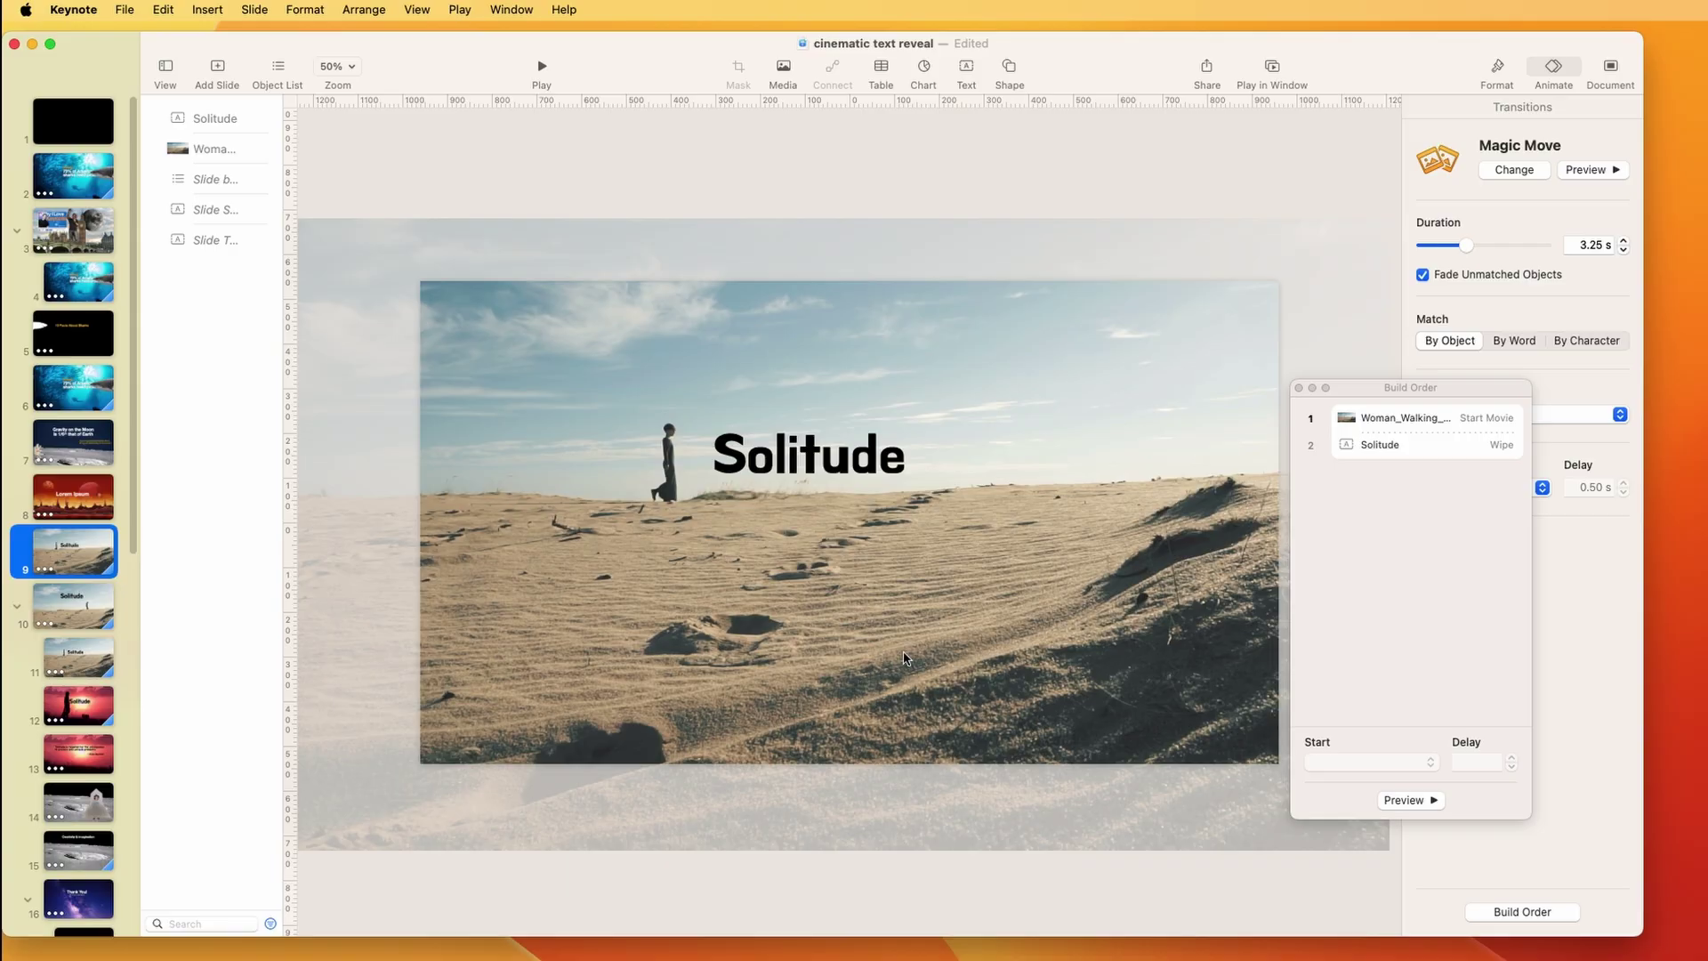
Step: Play the walking woman movie on the desert Solitude slide
{"action": "left_click", "coordinate": [908, 659]}
{"action": "left_click", "coordinate": [859, 529]}
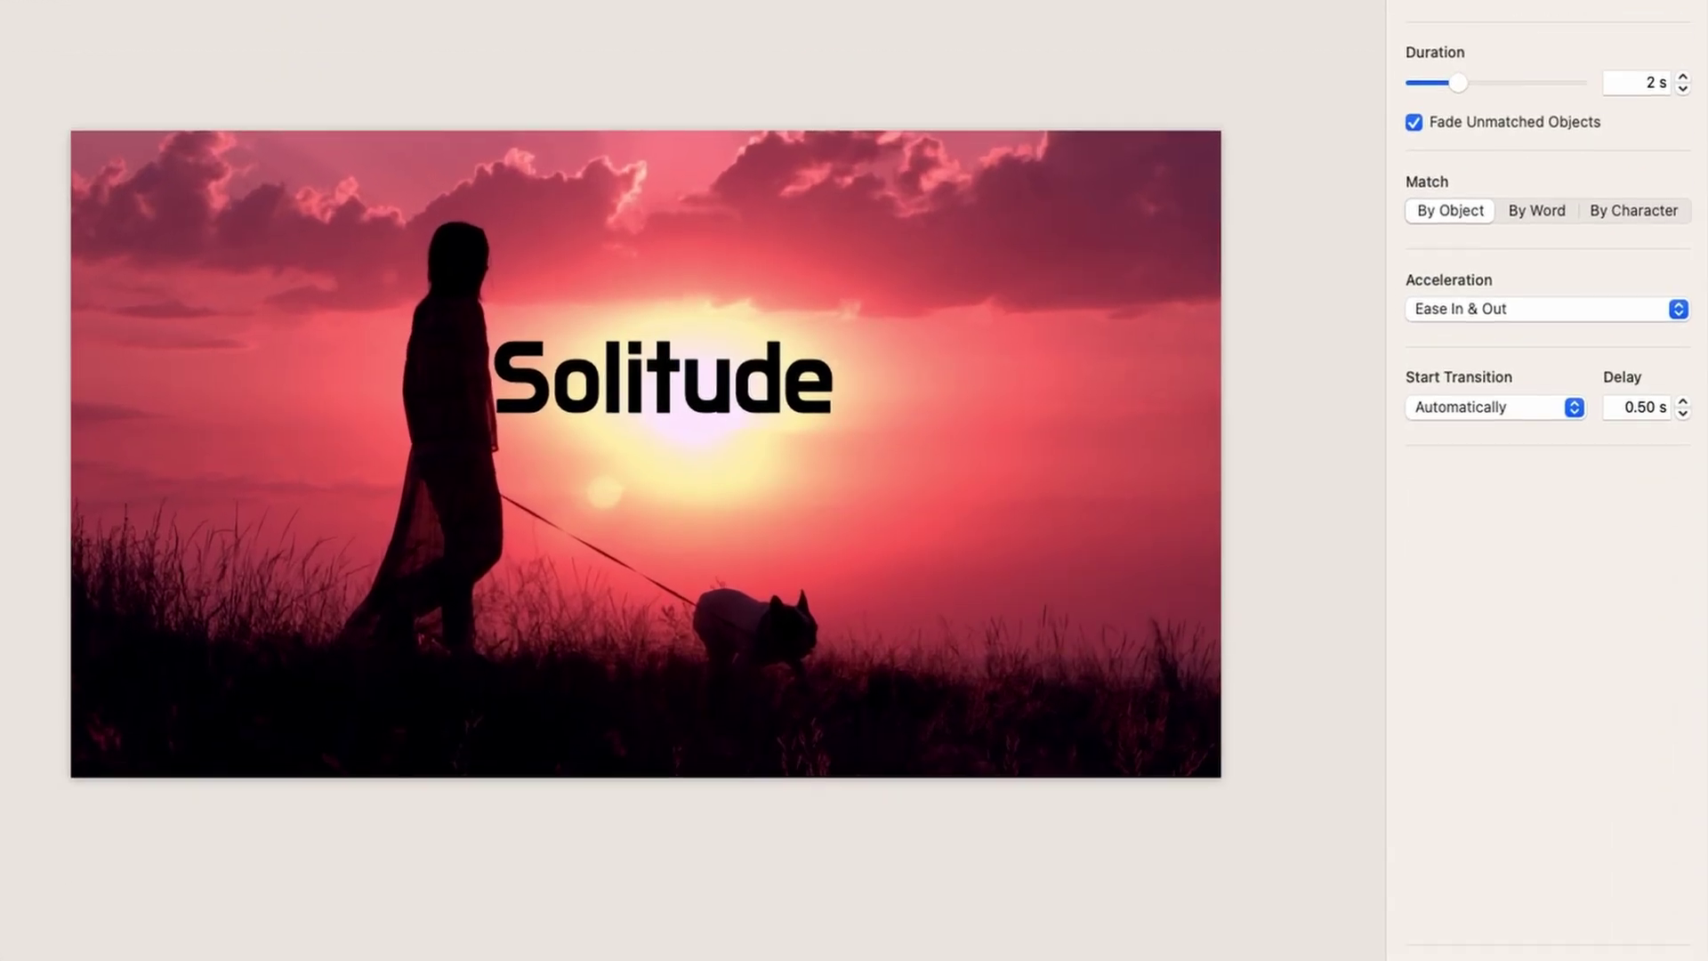
Step: Open Build Order and select the walking woman movie and Solitude wipe builds
{"action": "left_click", "coordinate": [1524, 915]}
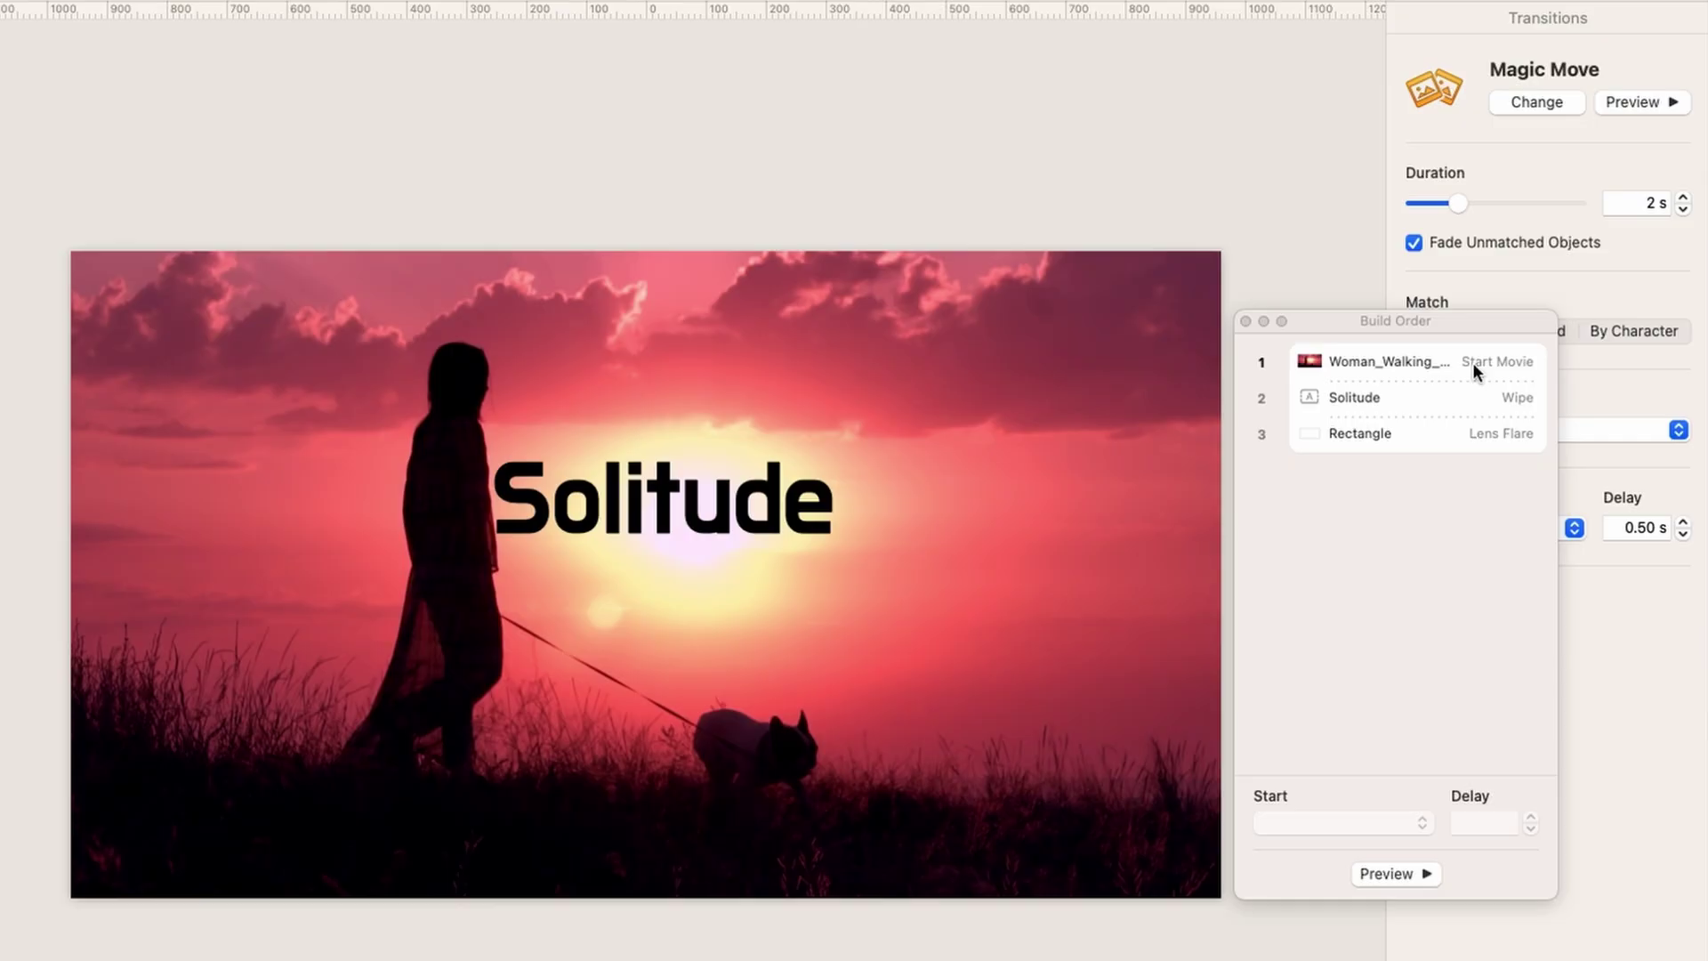
{"action": "left_click", "coordinate": [1473, 363]}
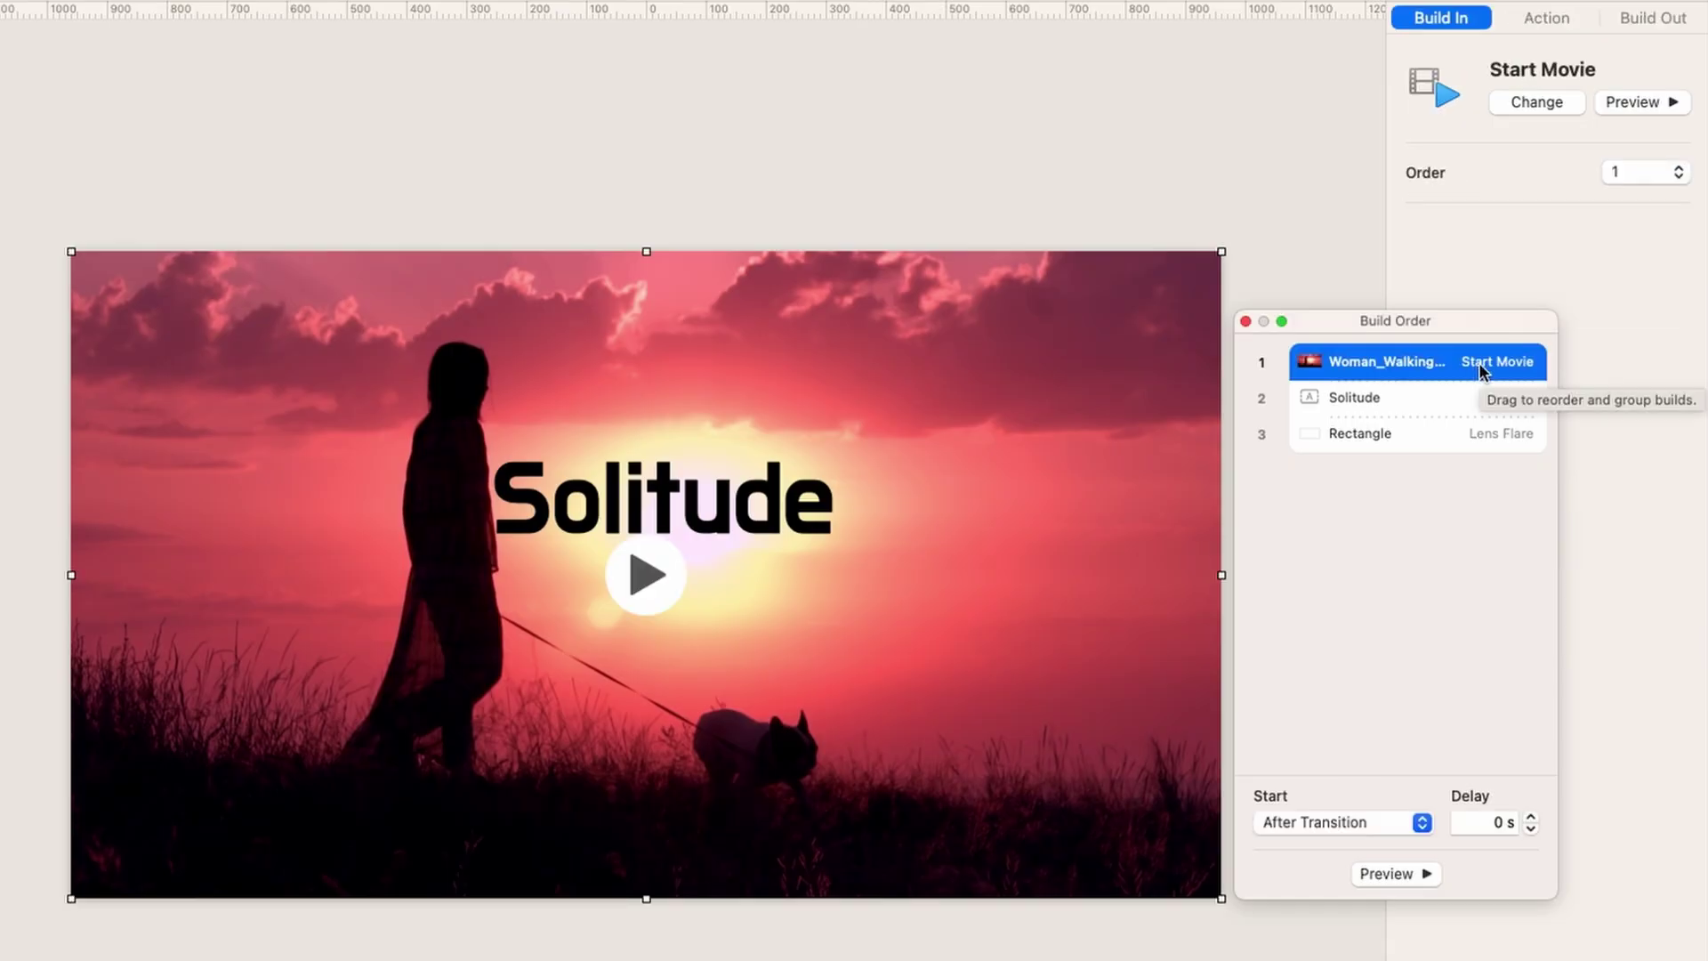
{"action": "left_click", "coordinate": [1394, 407]}
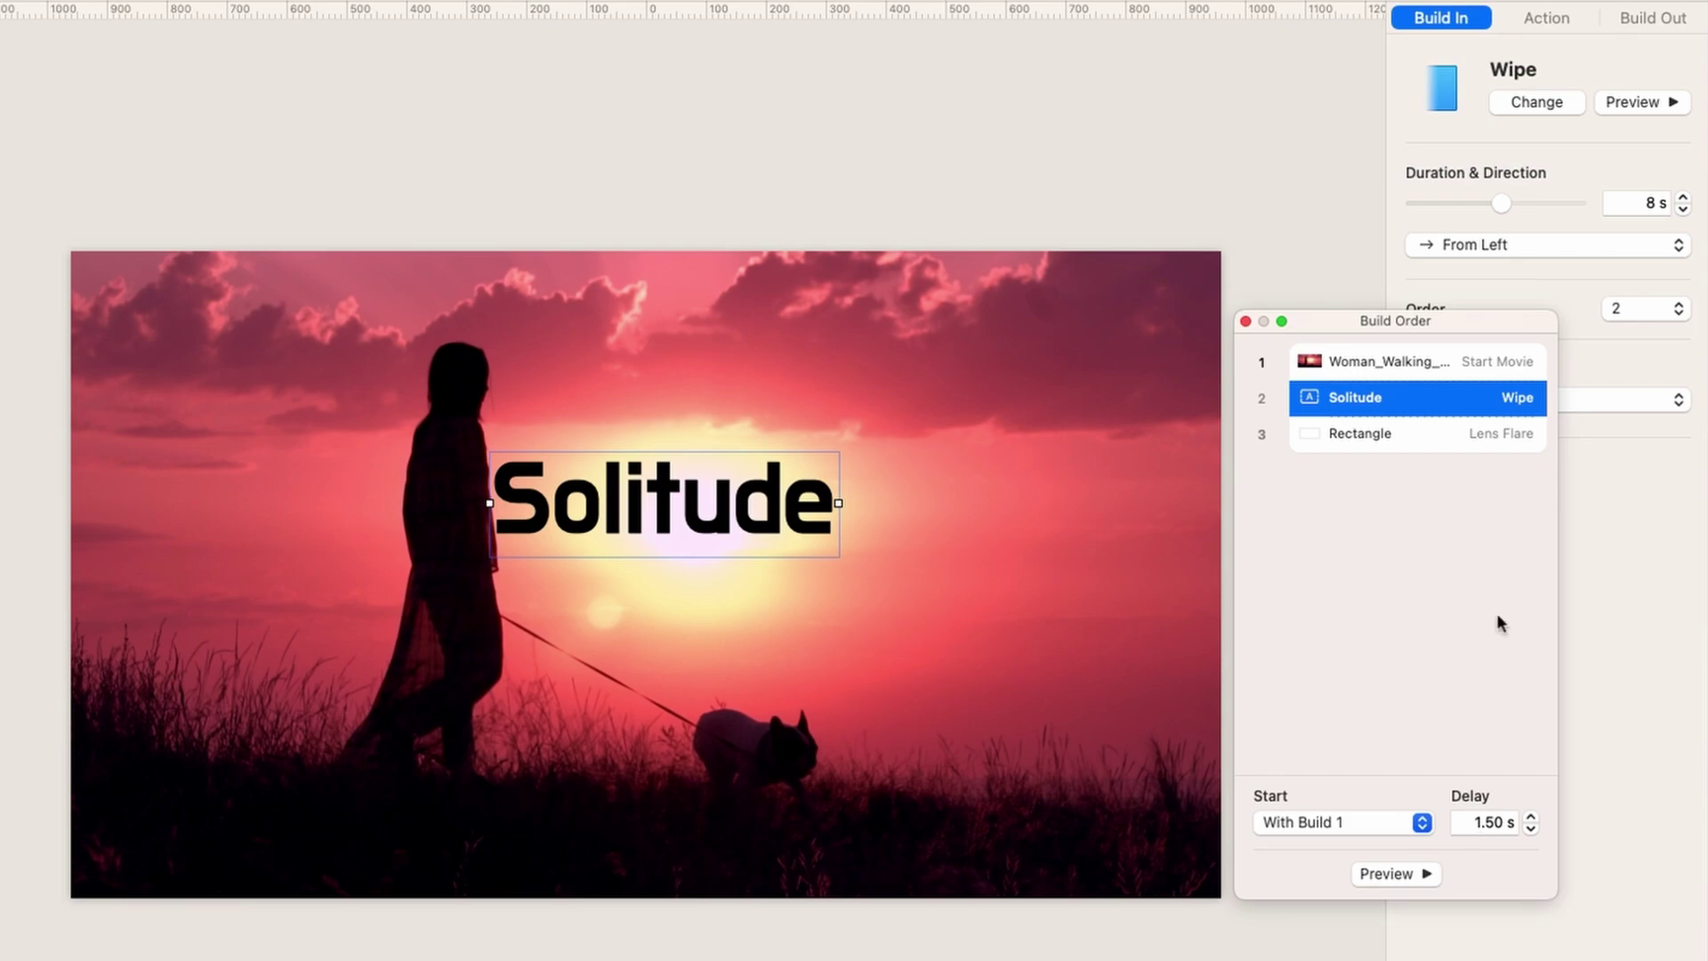
{"action": "left_click_drag", "start_coordinate": [1426, 328], "coordinate": [1494, 596]}
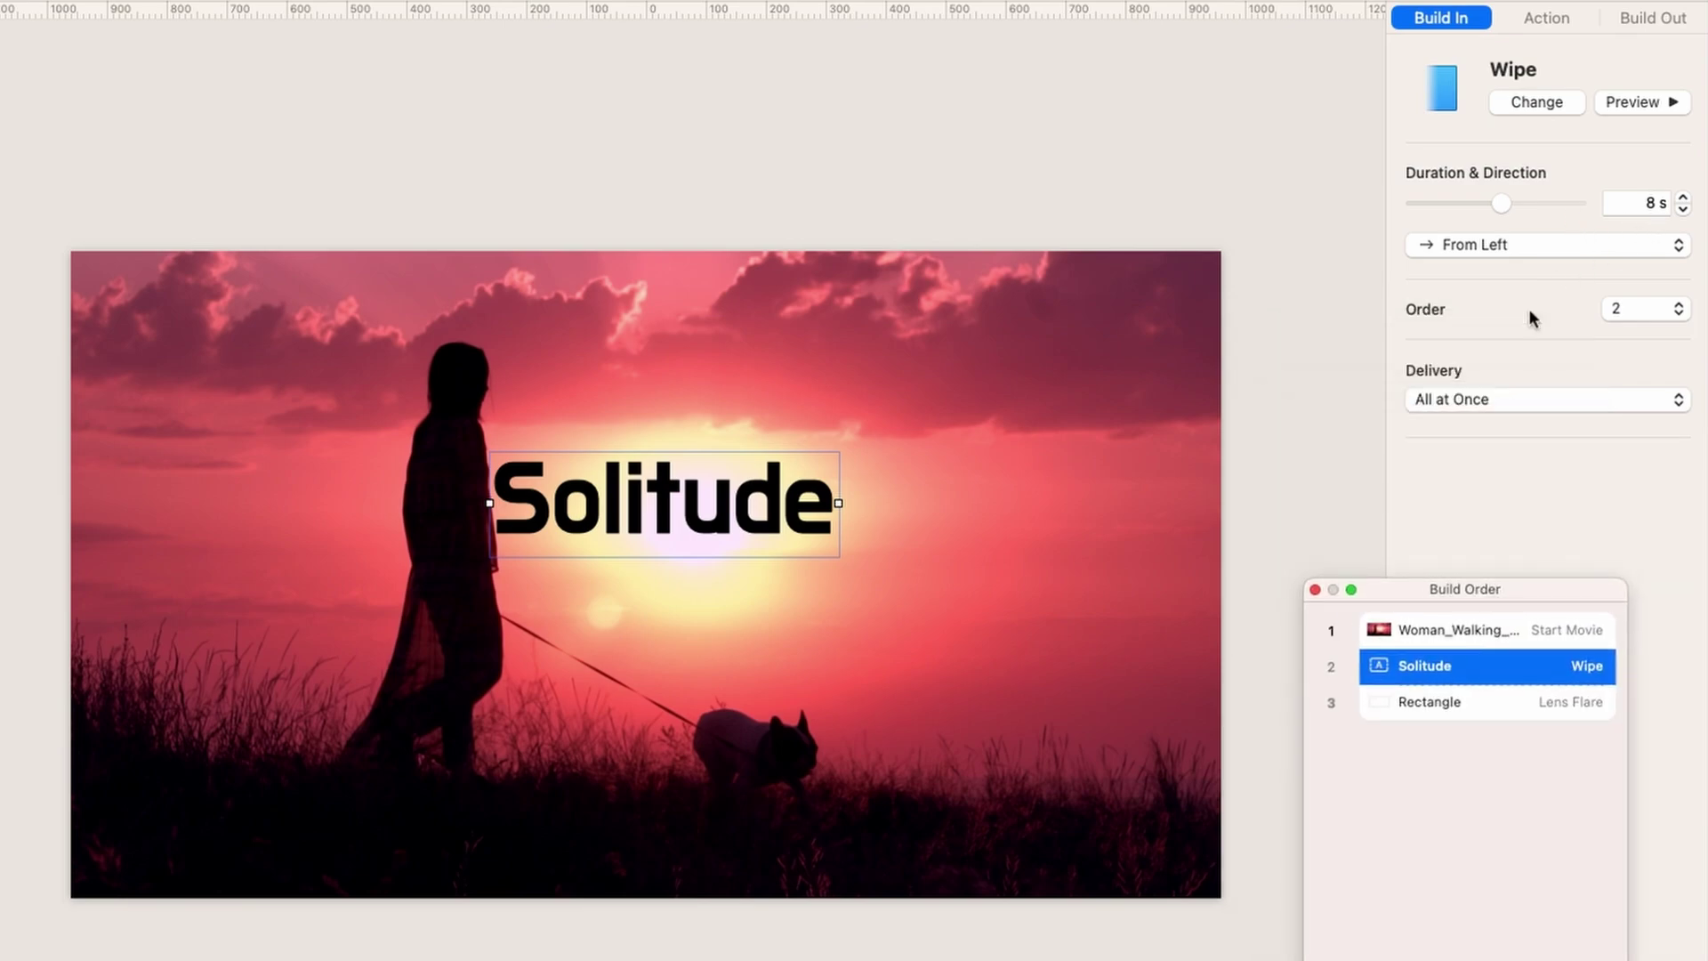
{"action": "left_click_drag", "start_coordinate": [1438, 596], "coordinate": [1421, 558]}
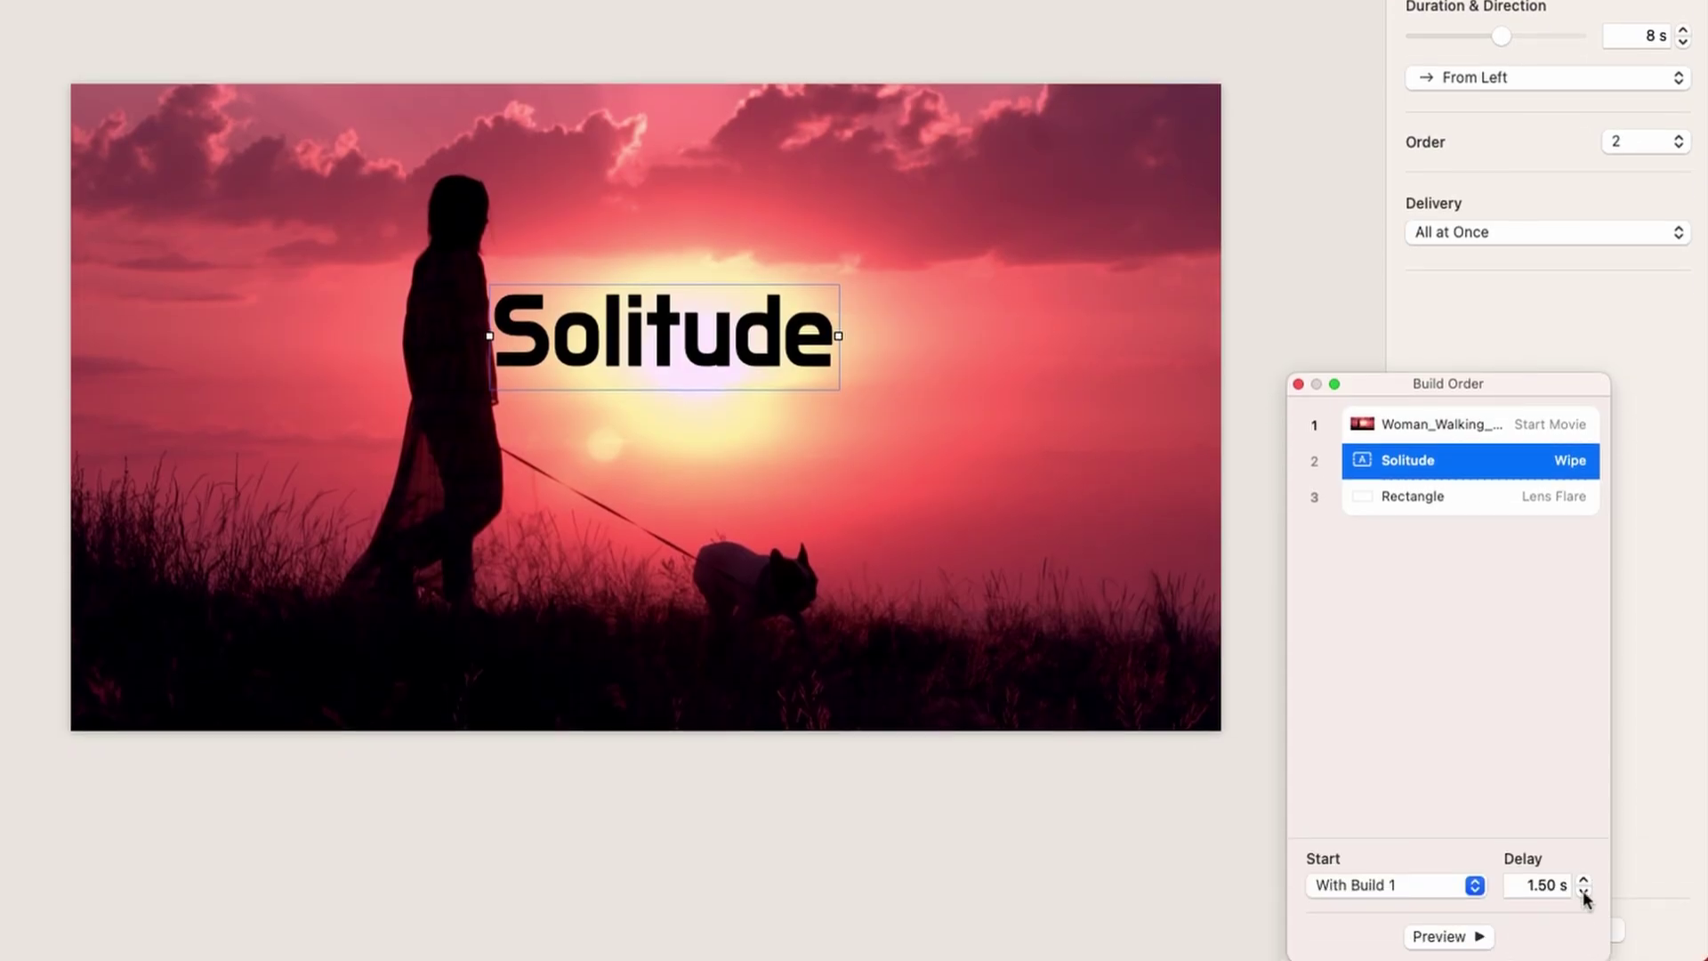
Step: Step the Solitude wipe delay down to 1.25 s and back up to 1.50 s
{"action": "left_click", "coordinate": [1583, 891]}
{"action": "left_click", "coordinate": [1584, 880]}
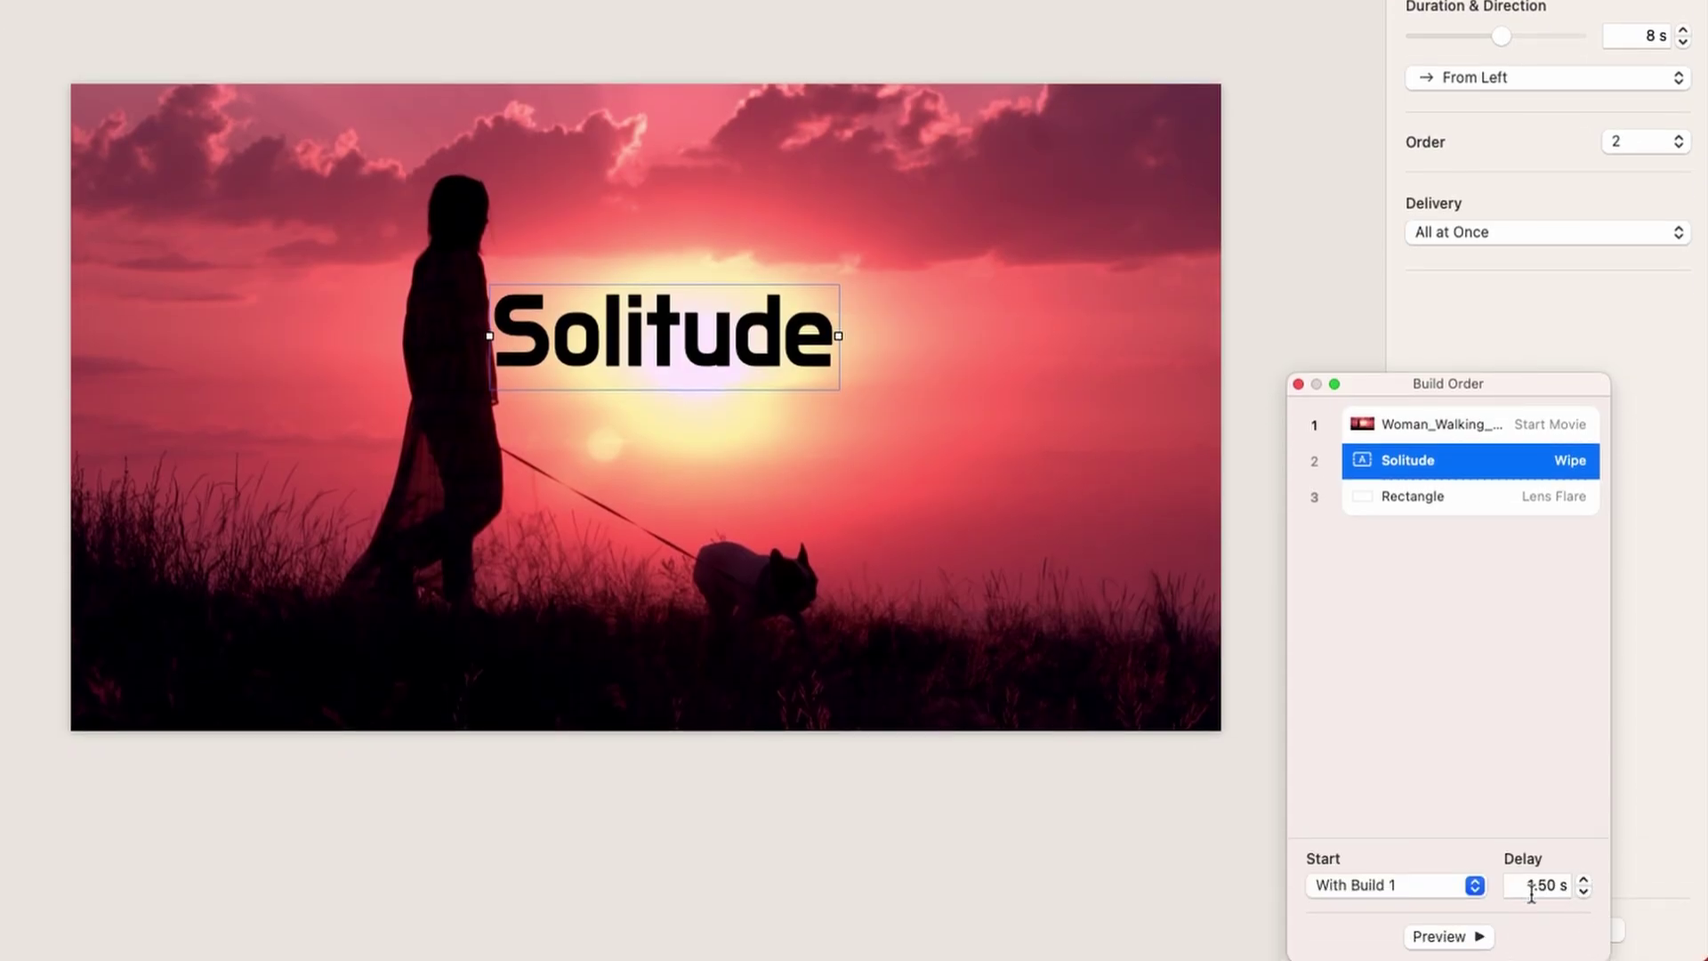
{"action": "left_click", "coordinate": [1584, 880]}
{"action": "left_click", "coordinate": [1535, 887]}
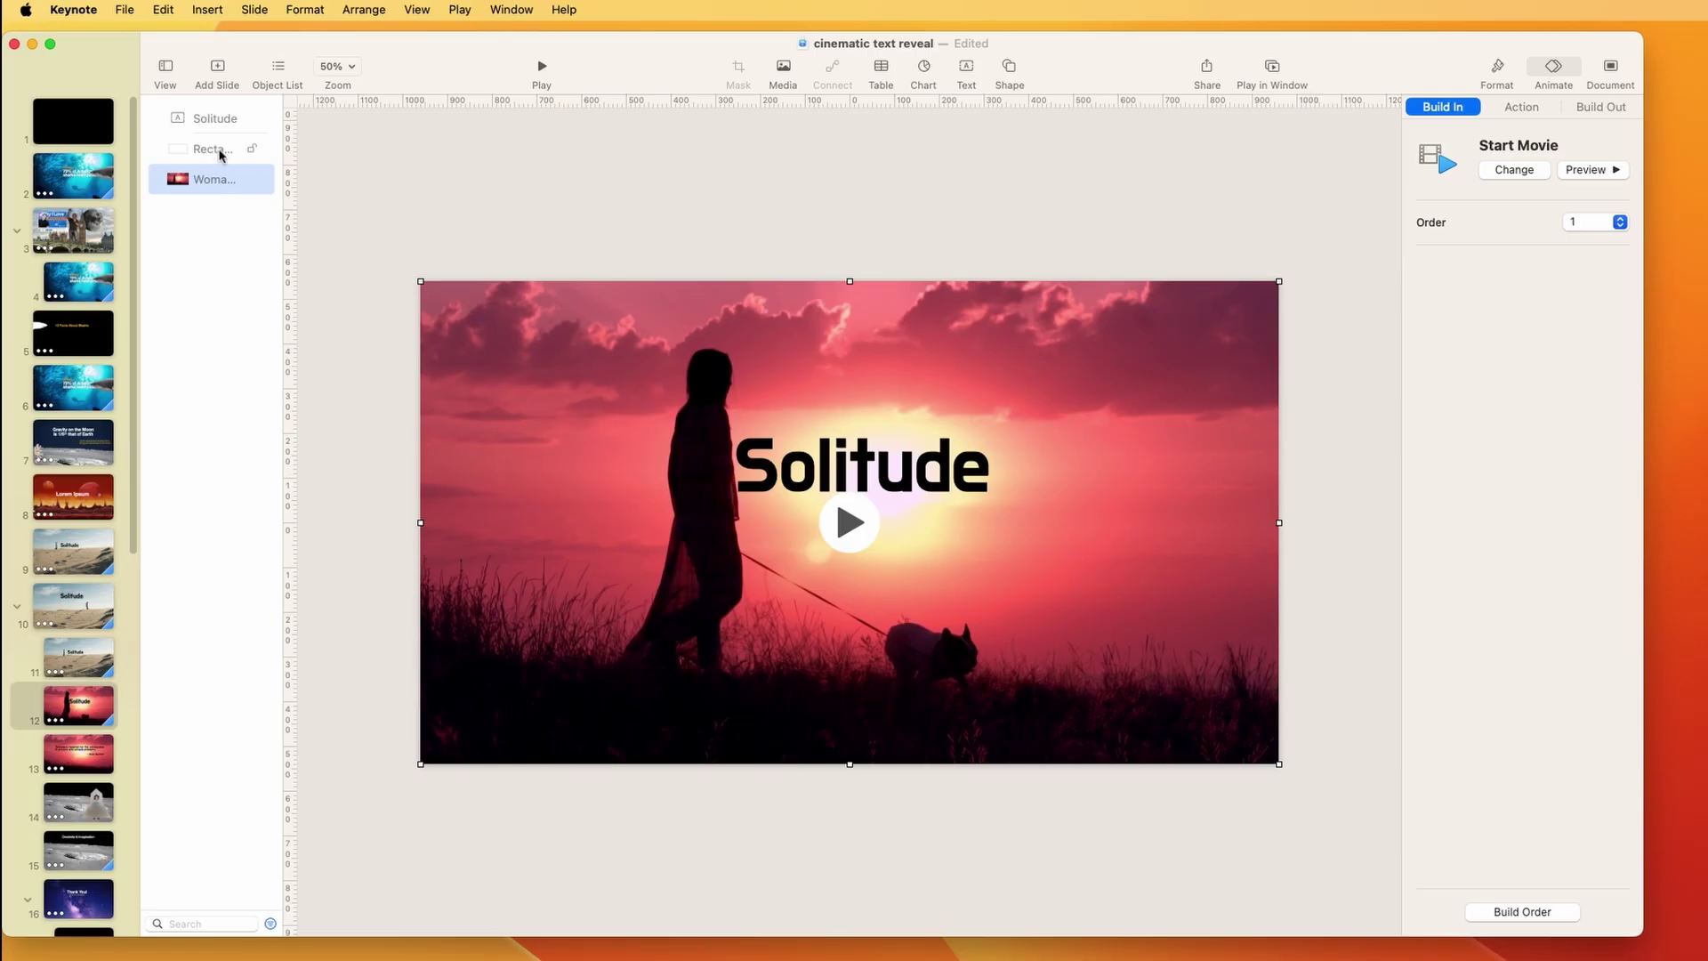
{"action": "left_click", "coordinate": [222, 156]}
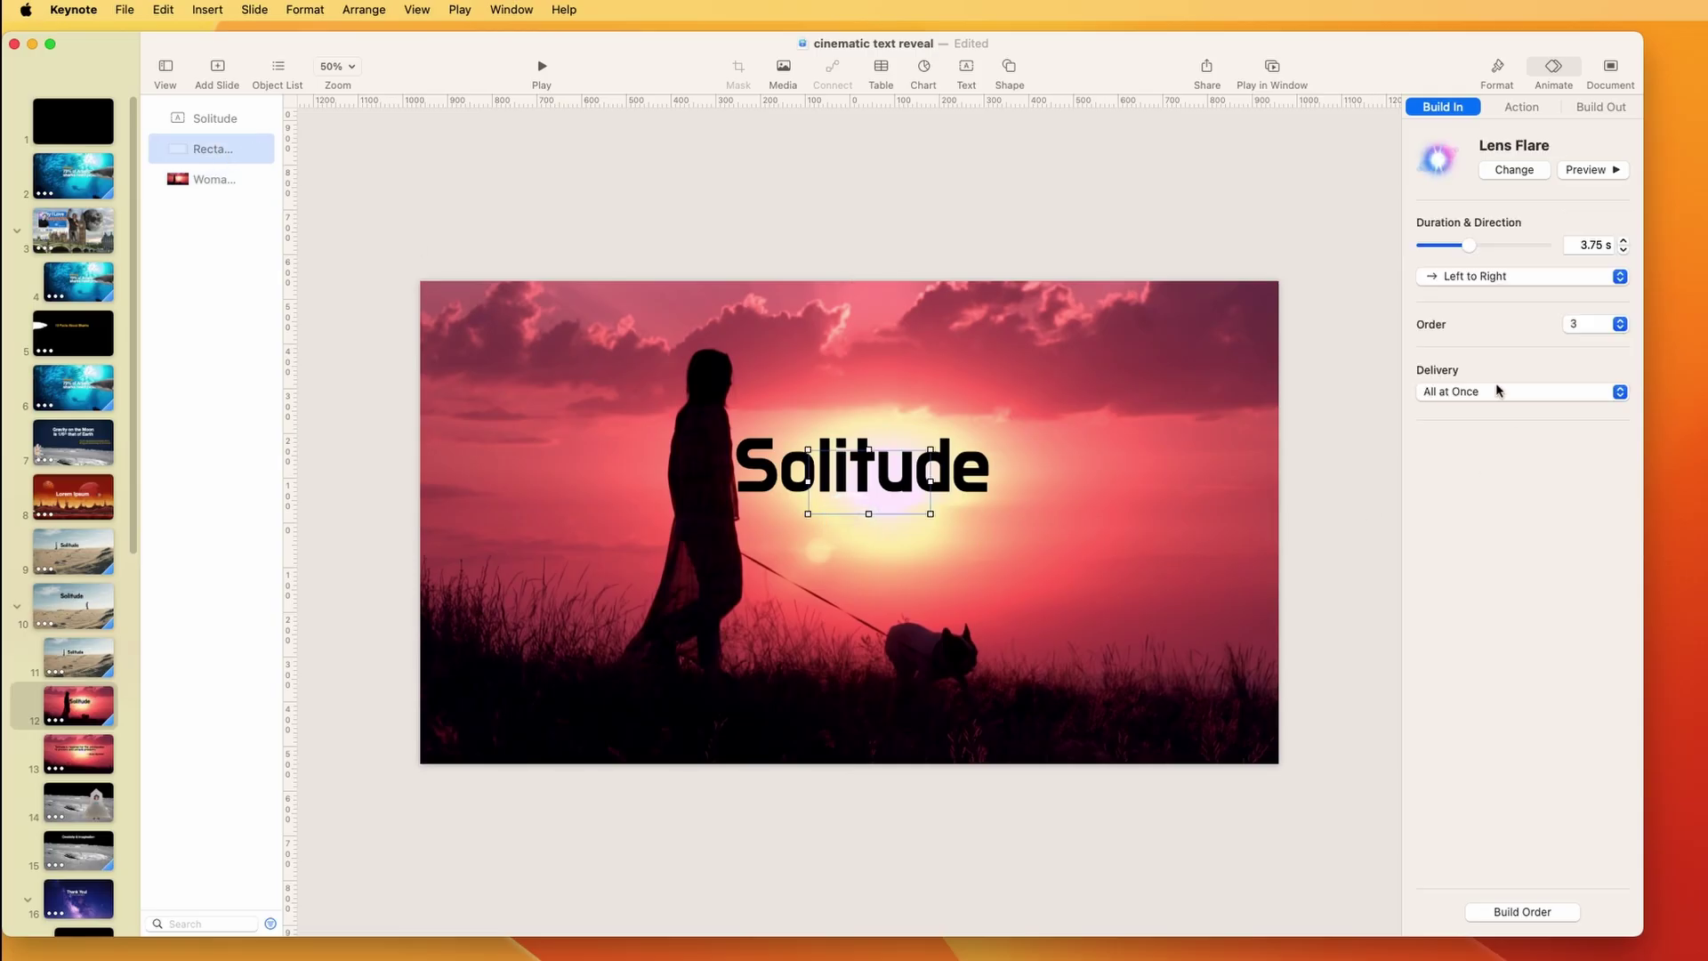
{"action": "left_click", "coordinate": [1500, 73]}
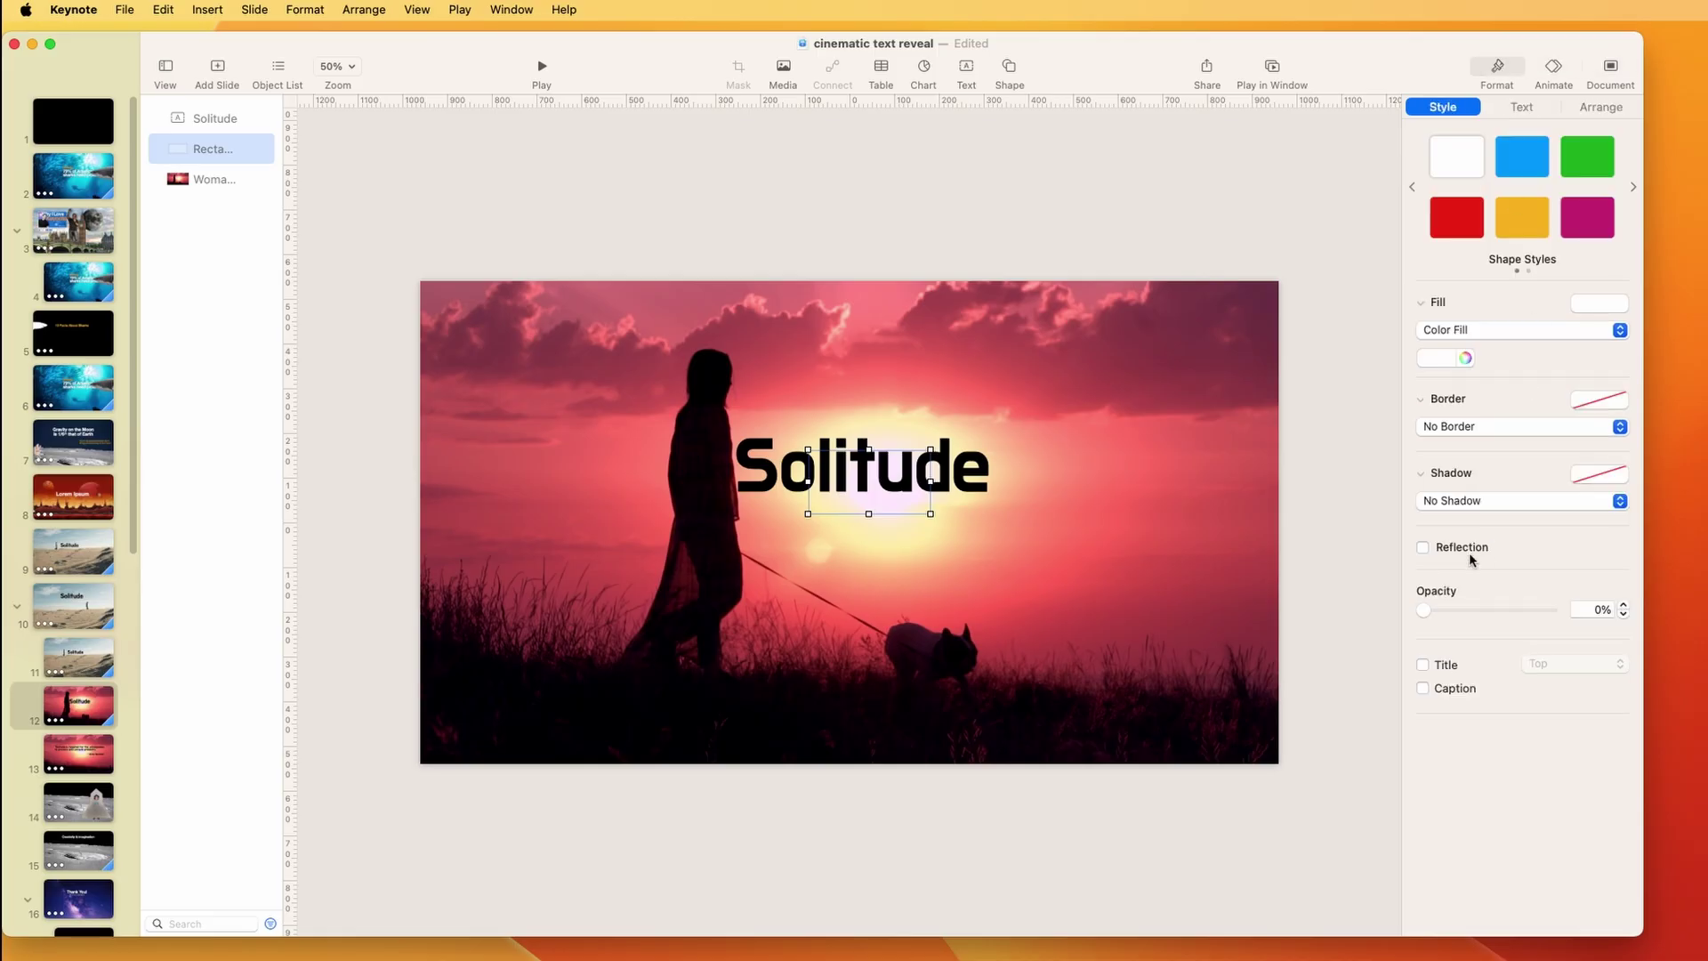
{"action": "left_click_drag", "start_coordinate": [1421, 611], "coordinate": [1338, 602]}
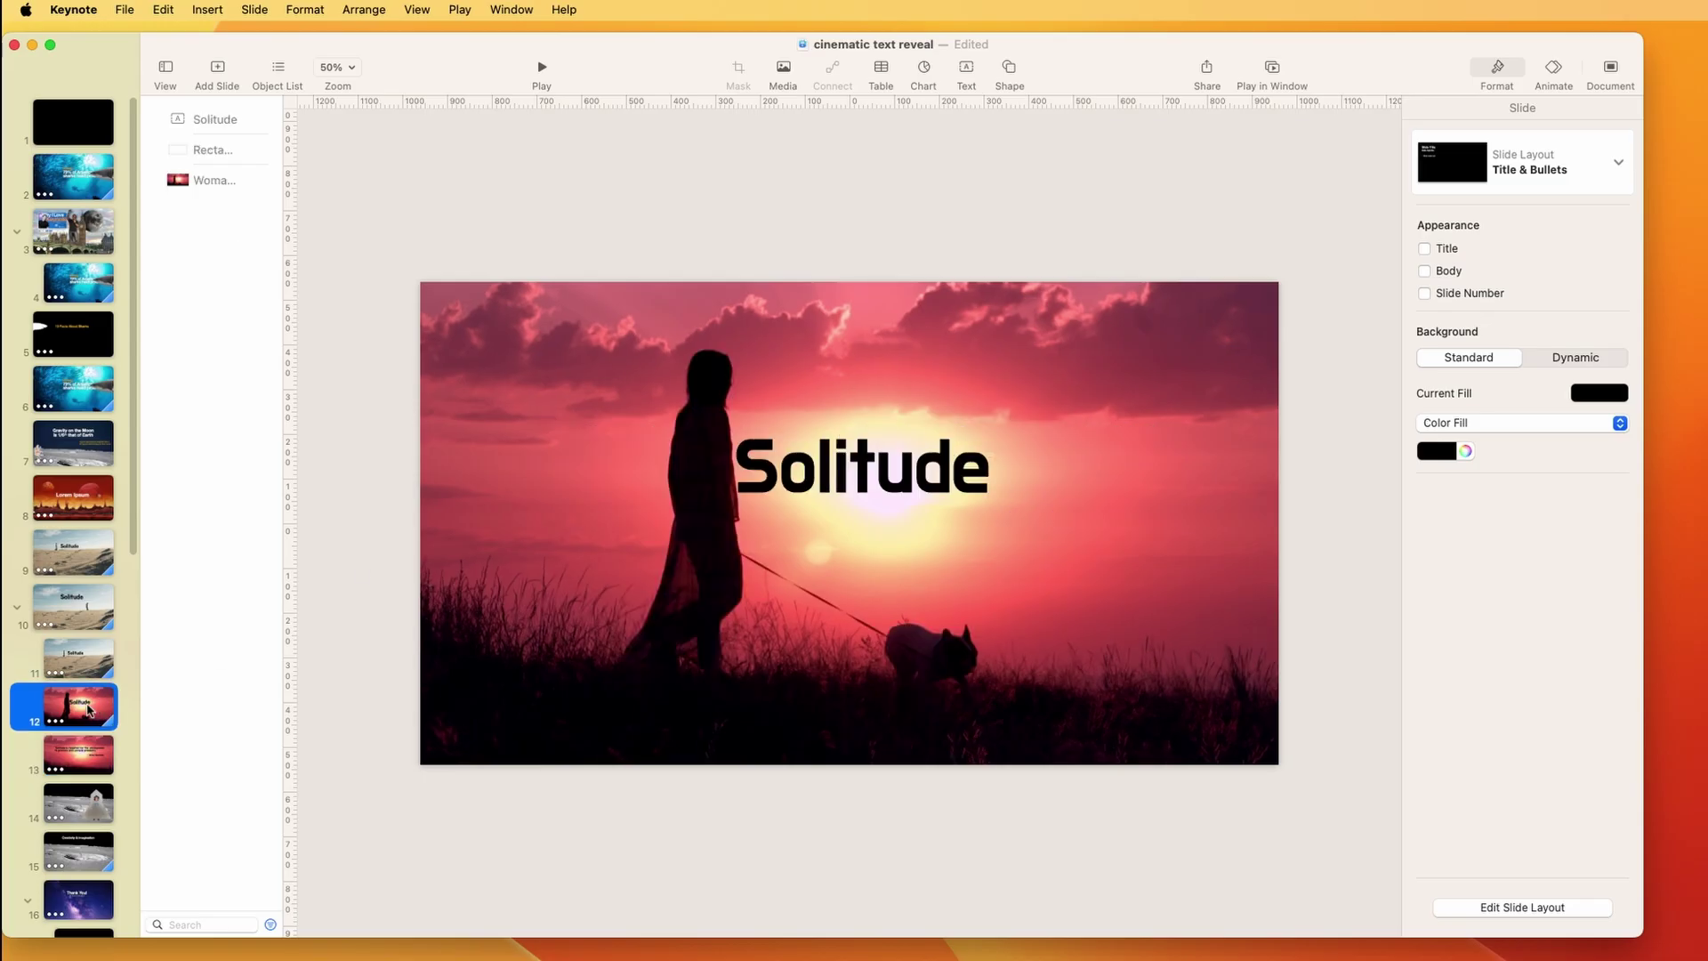
Step: Check the Magic Move transition settings, then move to the quote slide
{"action": "left_click", "coordinate": [1554, 71]}
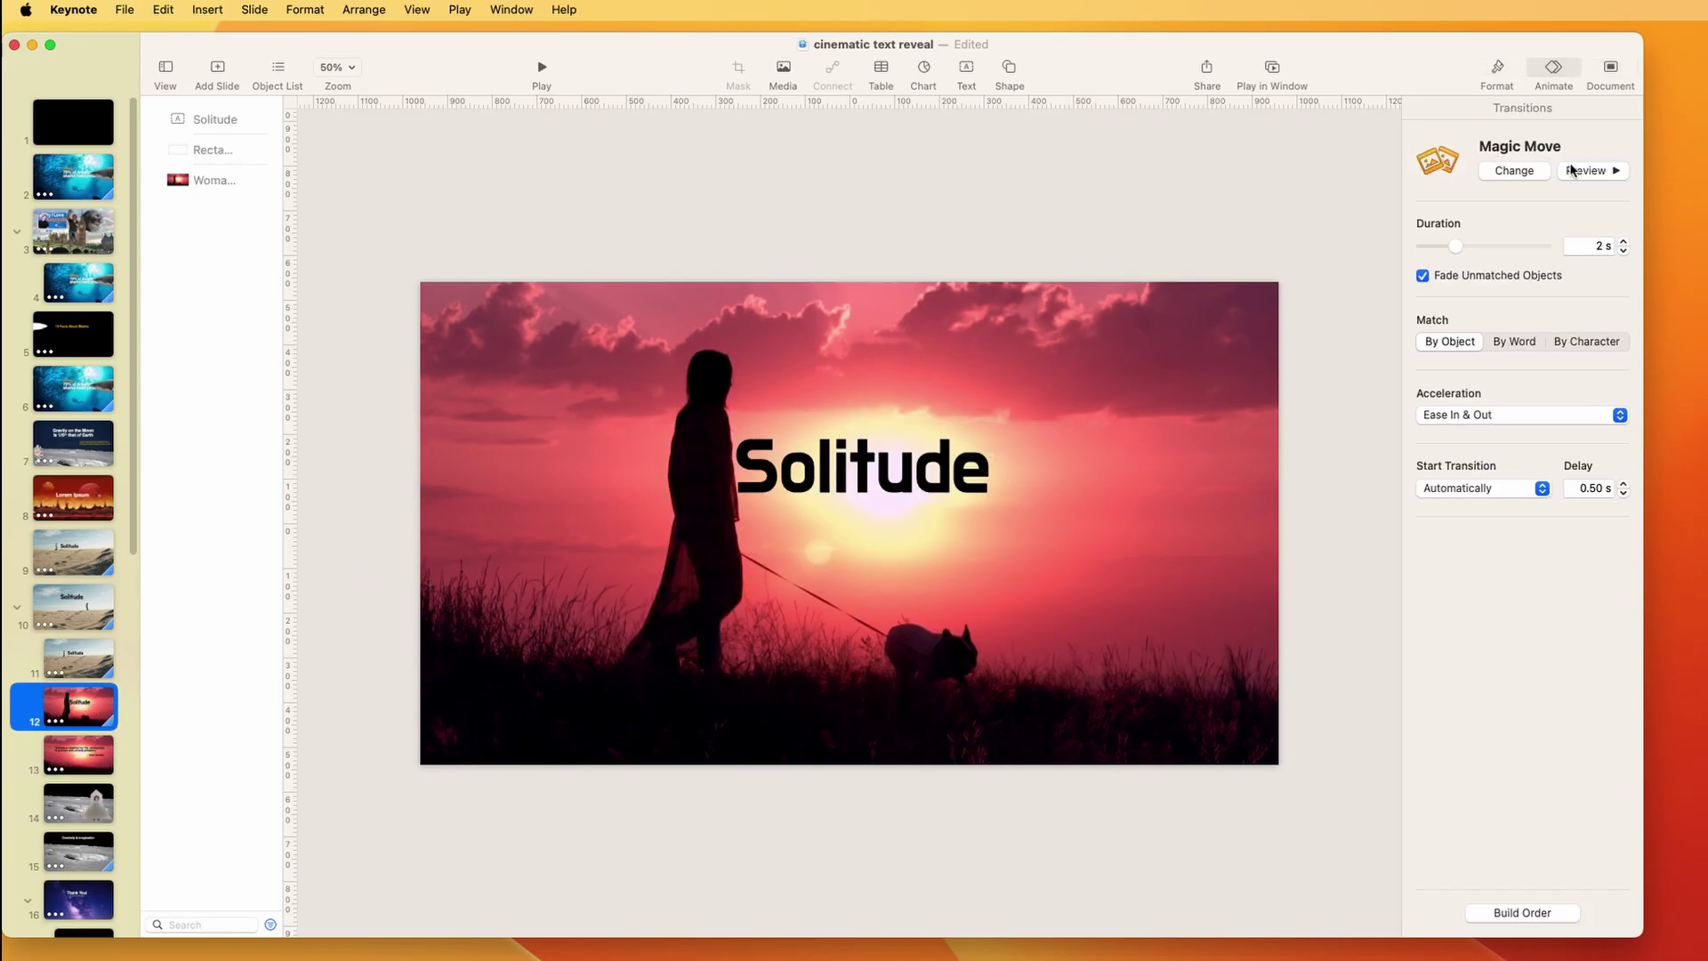
{"action": "key", "text": "Down"}
{"action": "left_click", "coordinate": [623, 433]}
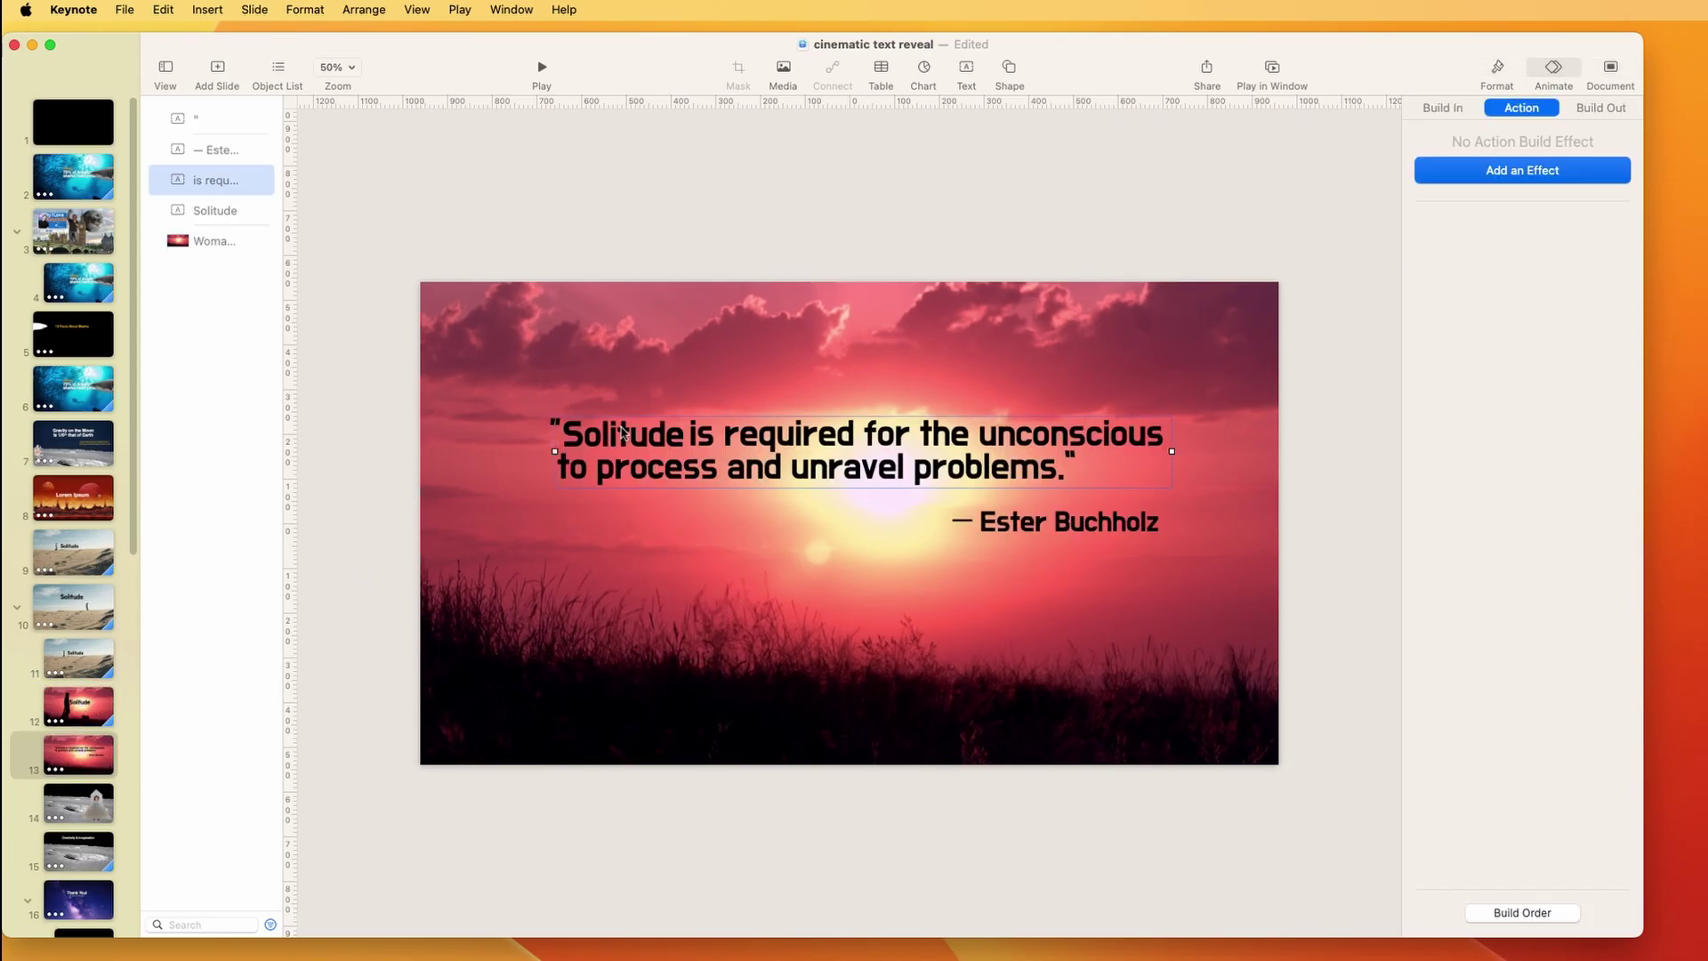
Step: Delete and restore the Solitude word box, then select the Solitude text on the previous slide
{"action": "left_click", "coordinate": [202, 210]}
{"action": "key", "text": "Delete"}
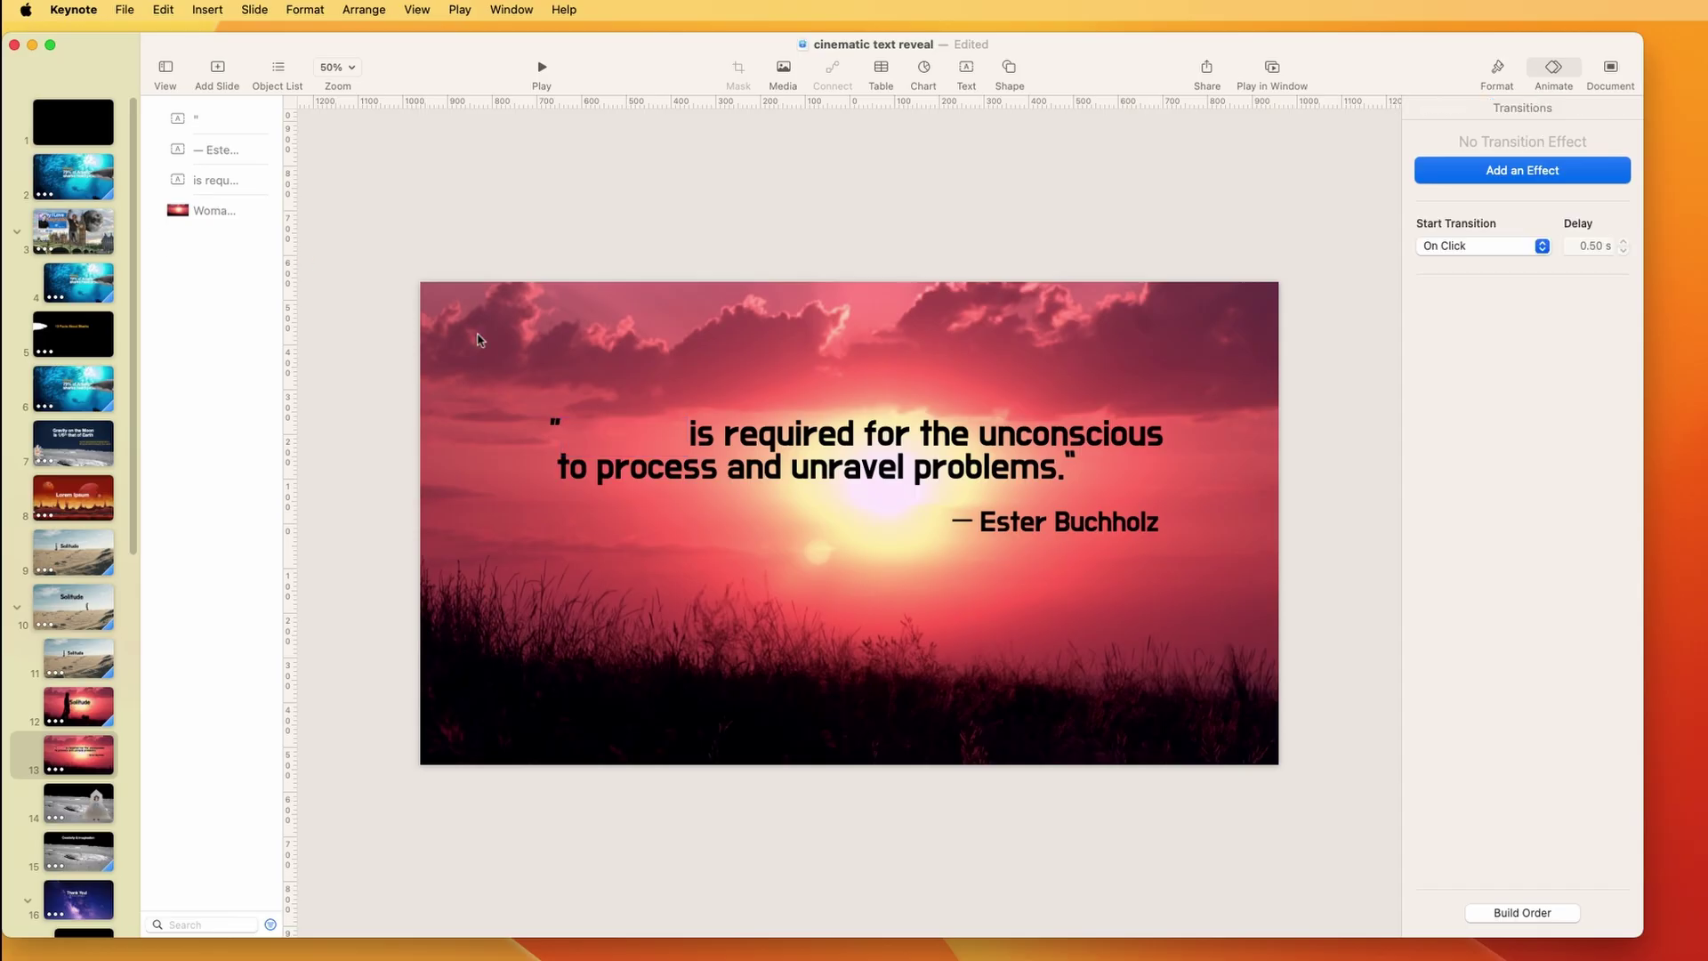
{"action": "key", "text": "super+z"}
{"action": "key", "text": "Up"}
{"action": "left_click", "coordinate": [763, 482]}
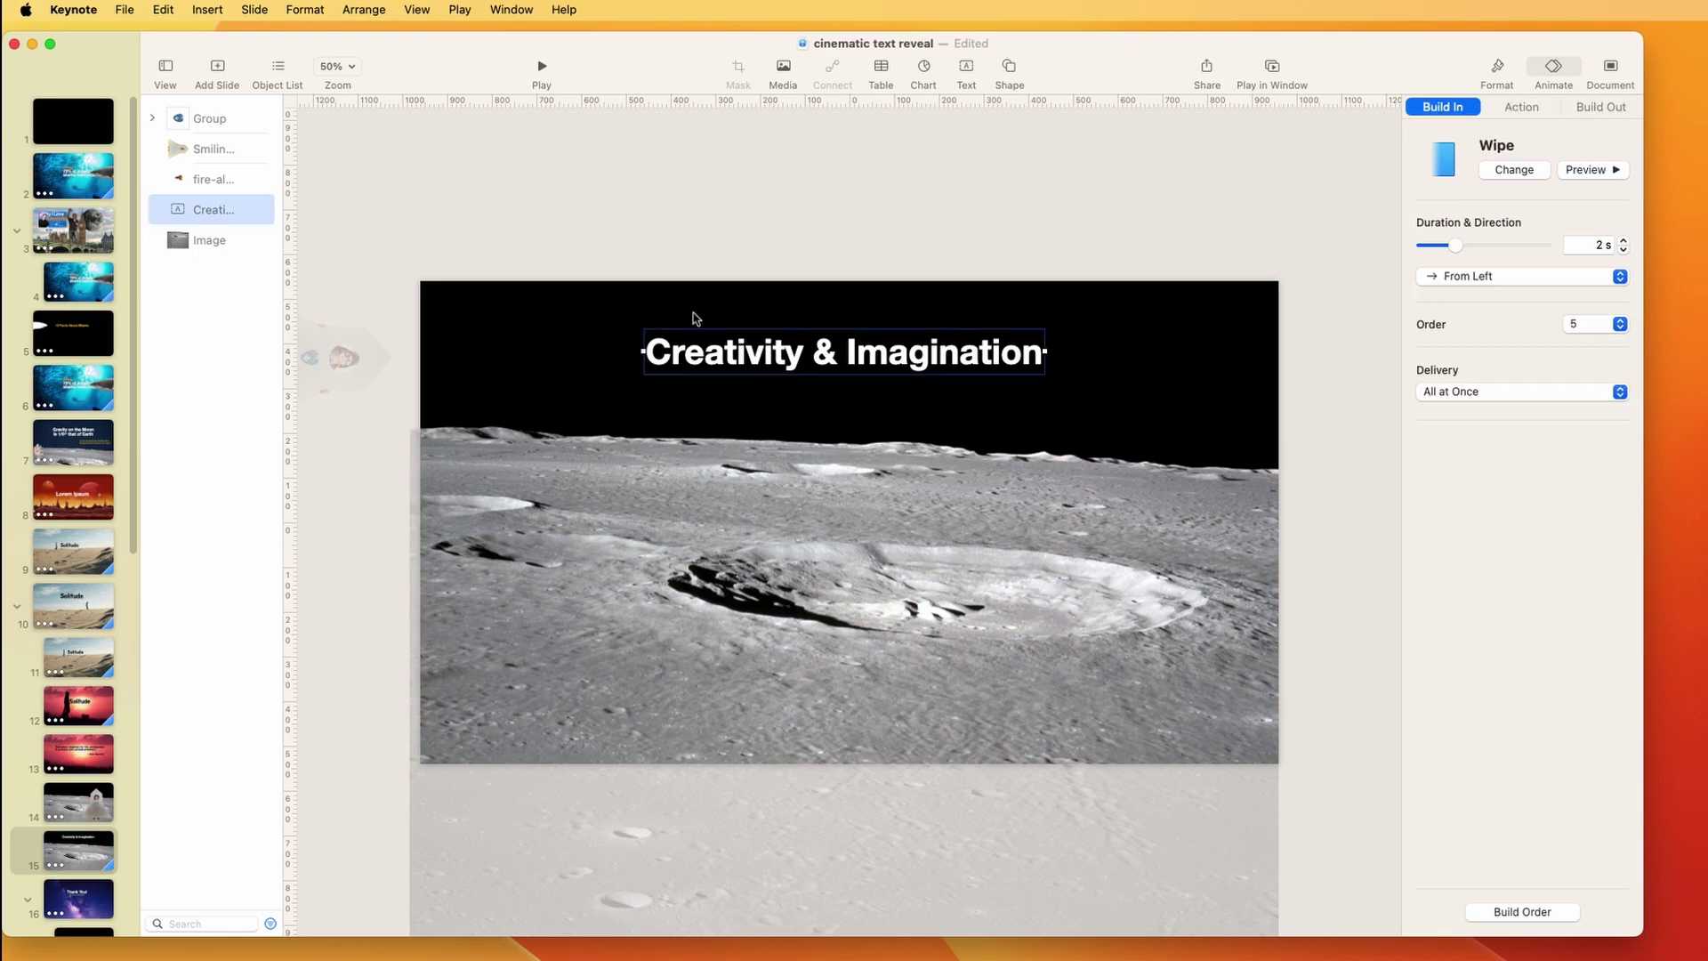
Step: Zoom to 25% and inspect the rocket's Move actions and the title's Wipe build
{"action": "left_click", "coordinate": [337, 66]}
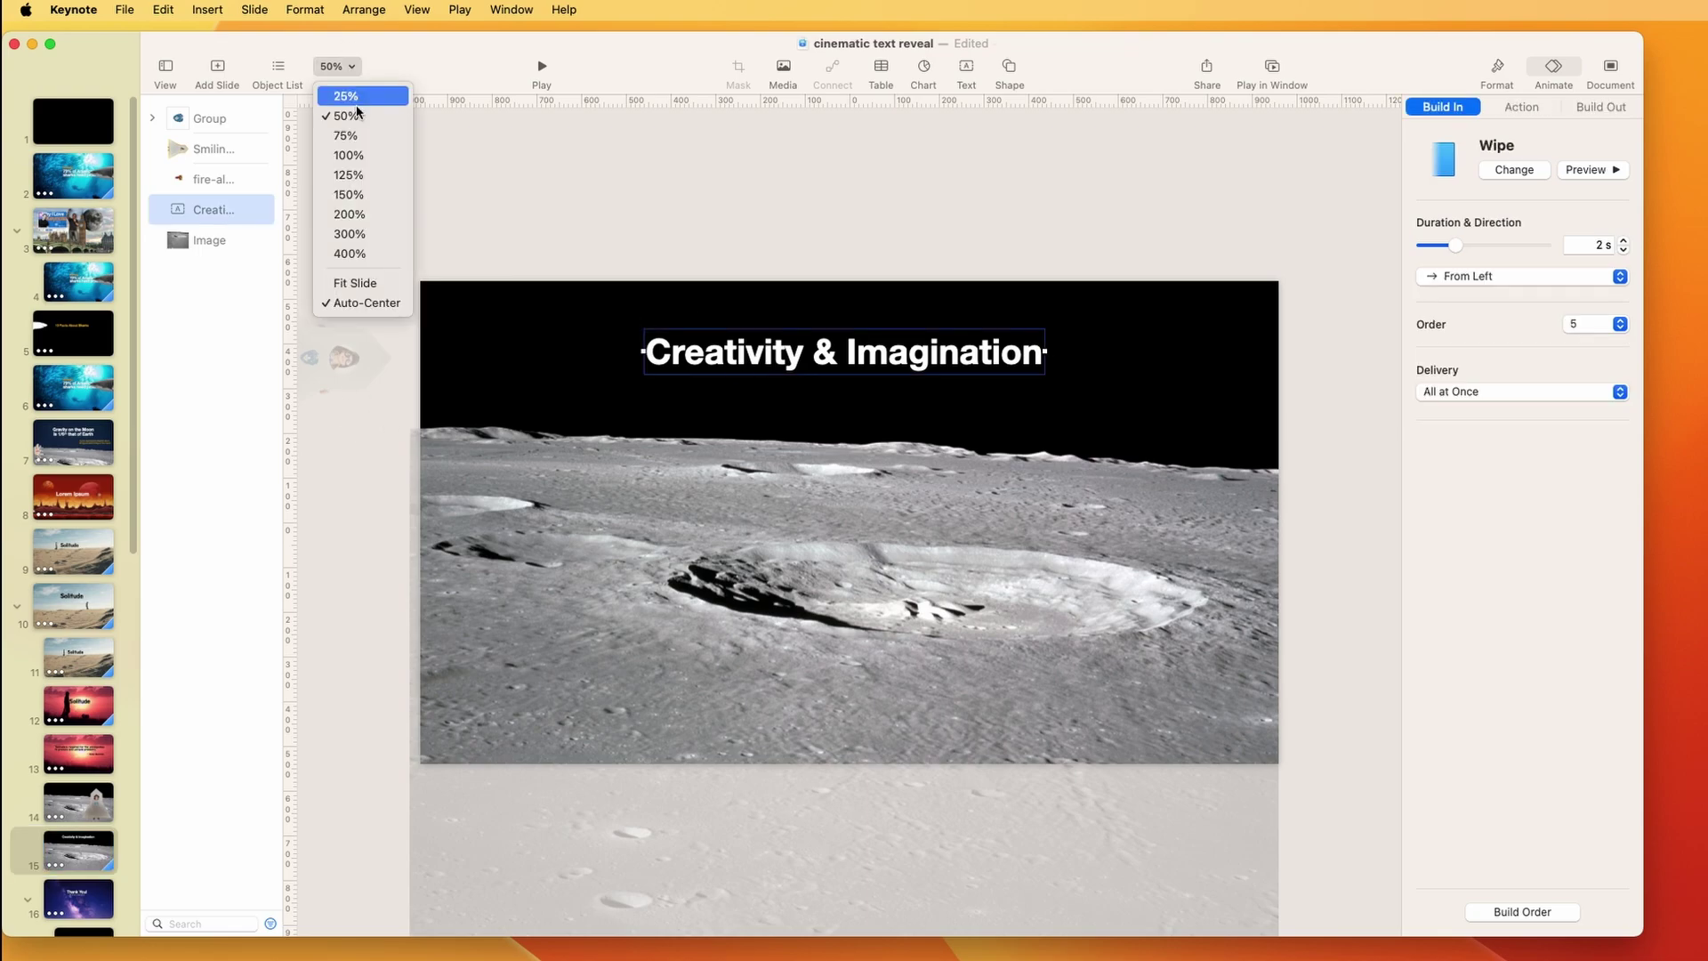
{"action": "left_click", "coordinate": [345, 96]}
{"action": "left_click", "coordinate": [590, 438]}
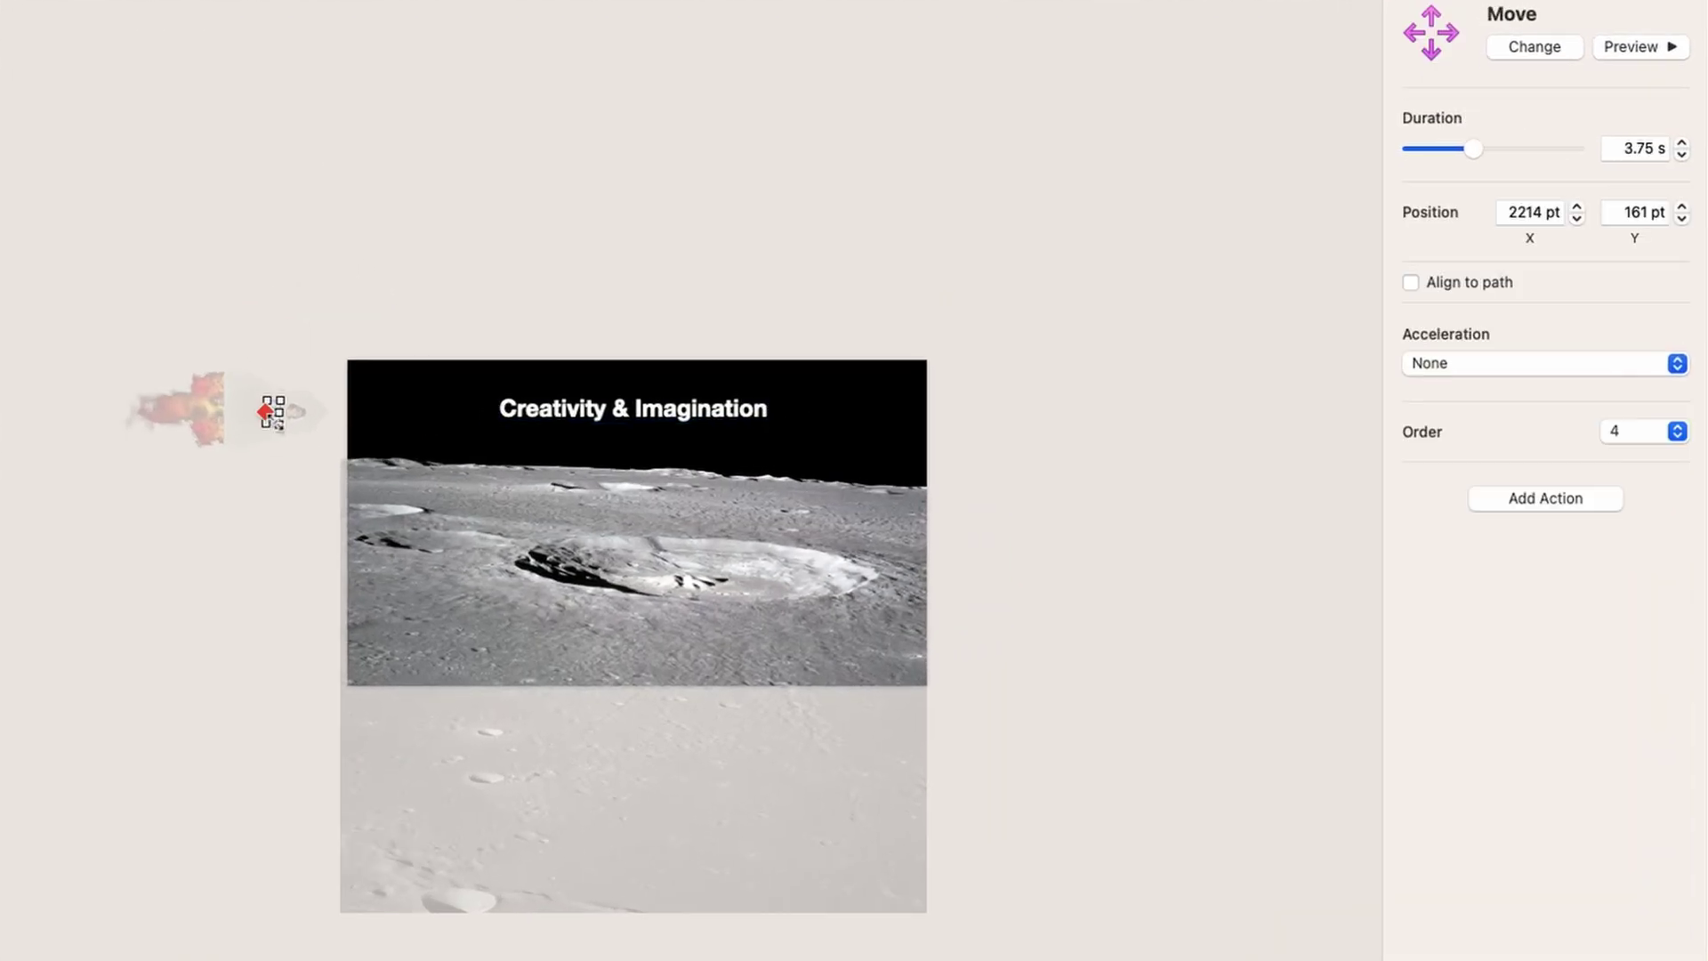
{"action": "left_click", "coordinate": [572, 454]}
{"action": "left_click", "coordinate": [271, 417]}
{"action": "left_click", "coordinate": [240, 433]}
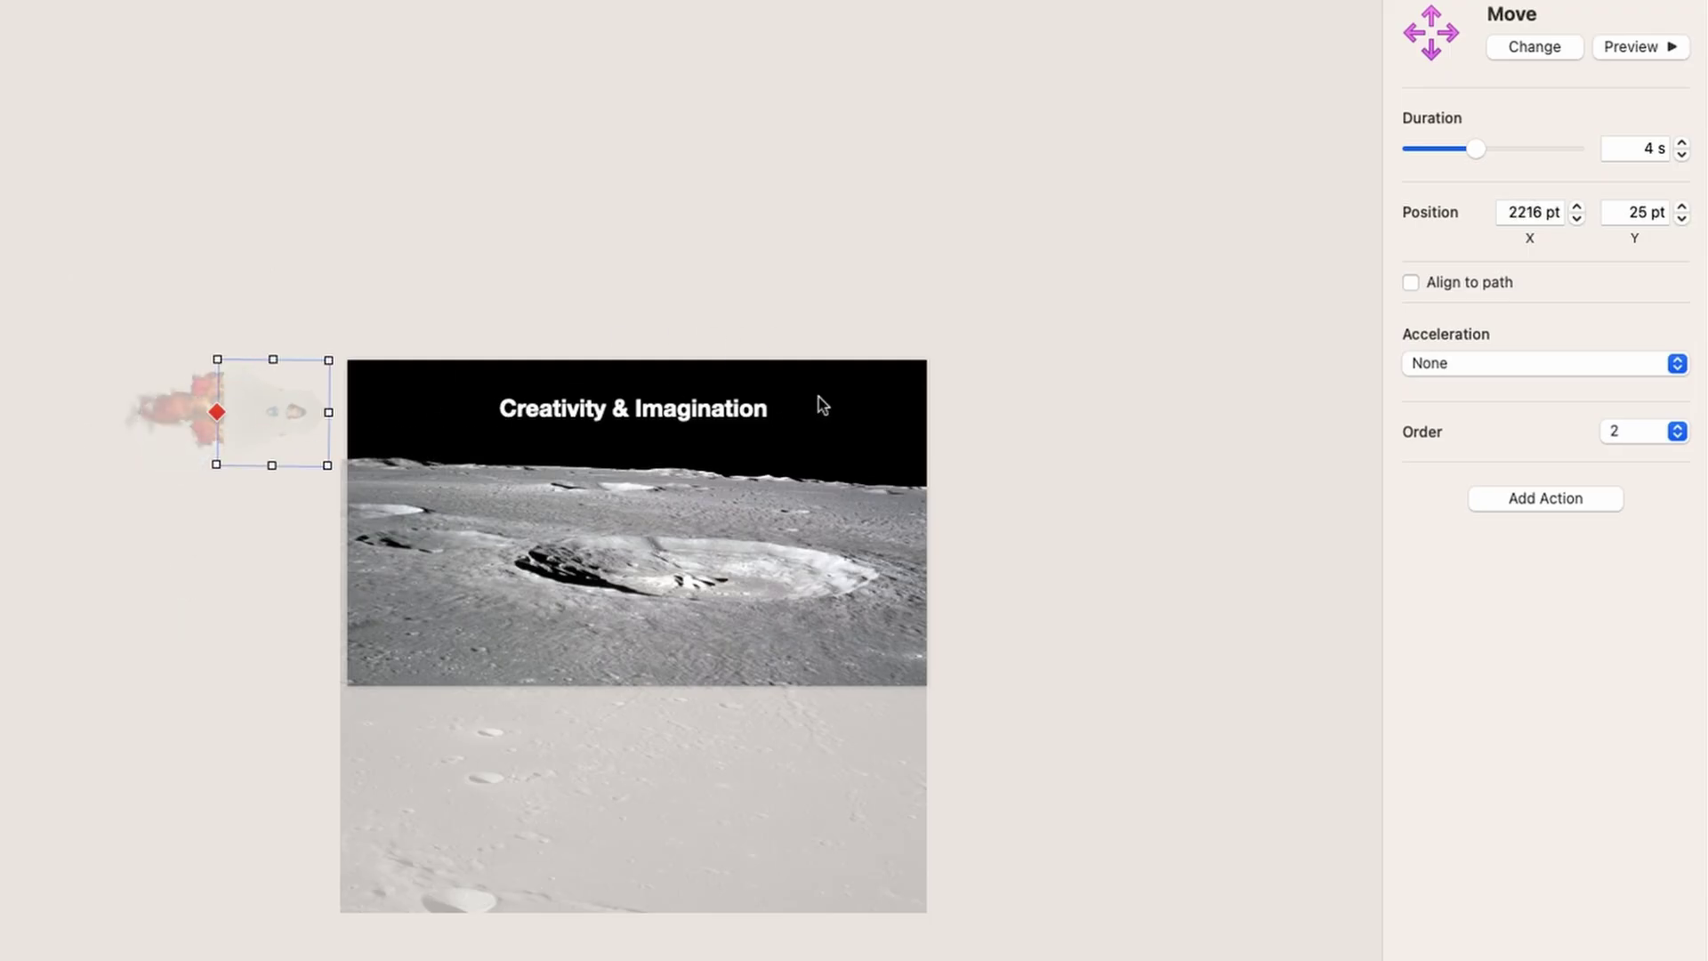
{"action": "left_click", "coordinate": [697, 416]}
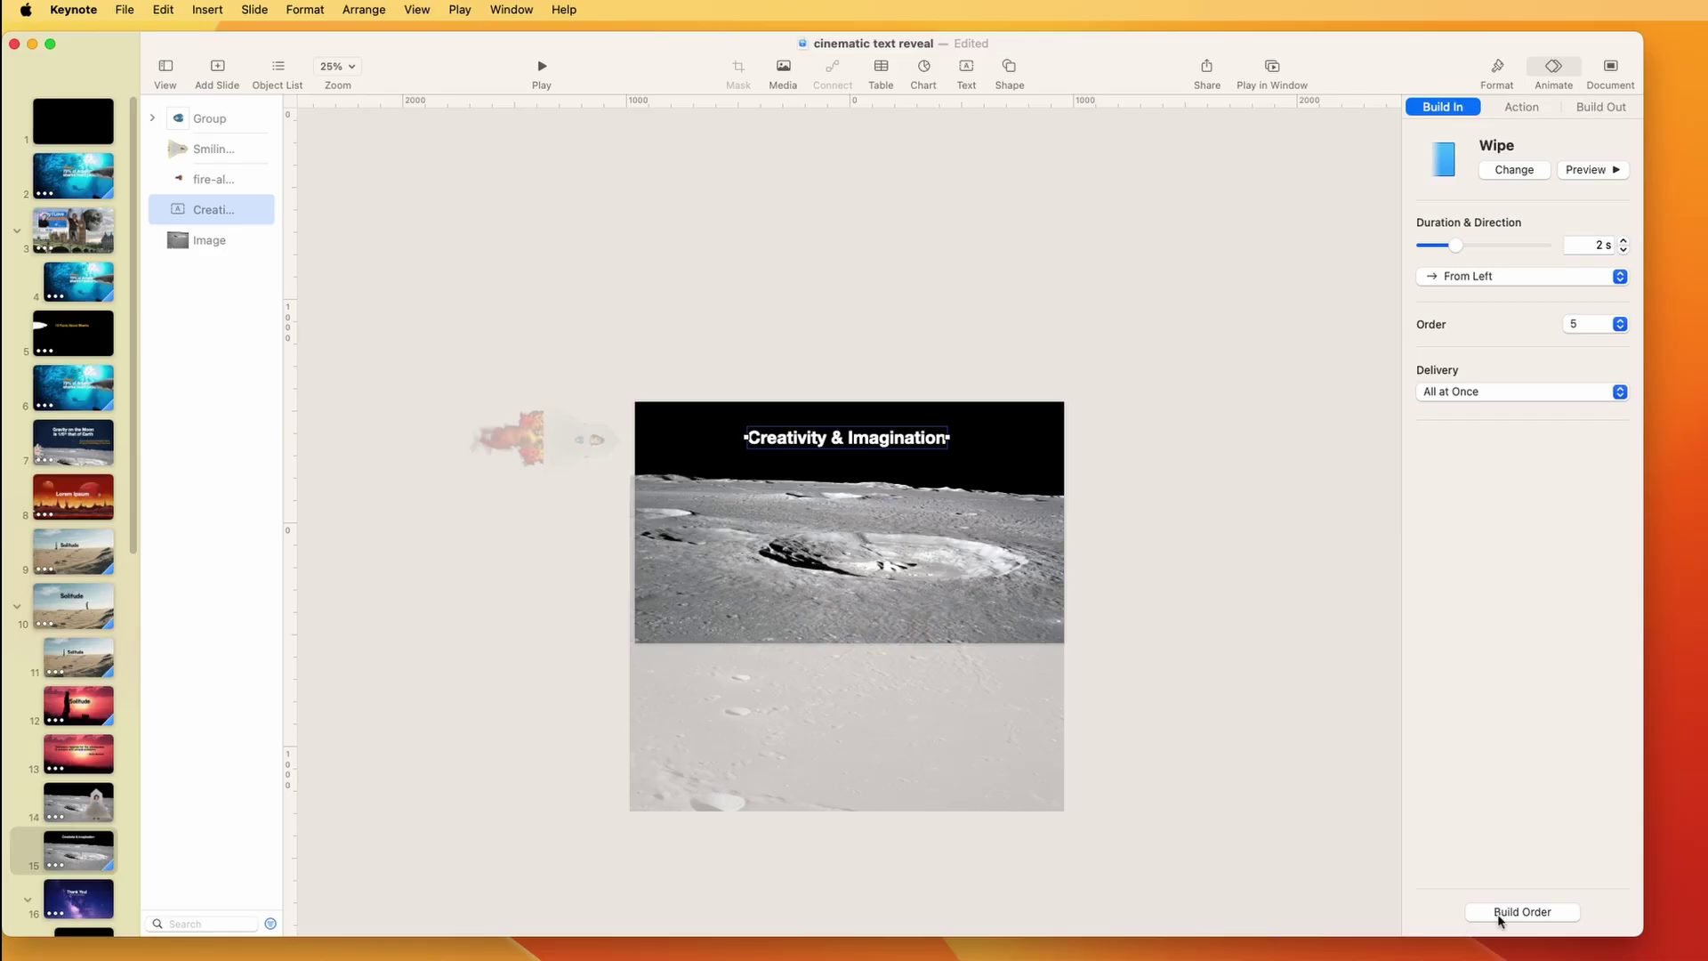
Step: Review all five builds: fire movie start, boy, rocket and group moves, then the title wipe
{"action": "left_click", "coordinate": [1523, 912]}
{"action": "left_click_drag", "start_coordinate": [1449, 500], "coordinate": [1285, 371]}
{"action": "left_click", "coordinate": [1264, 410]}
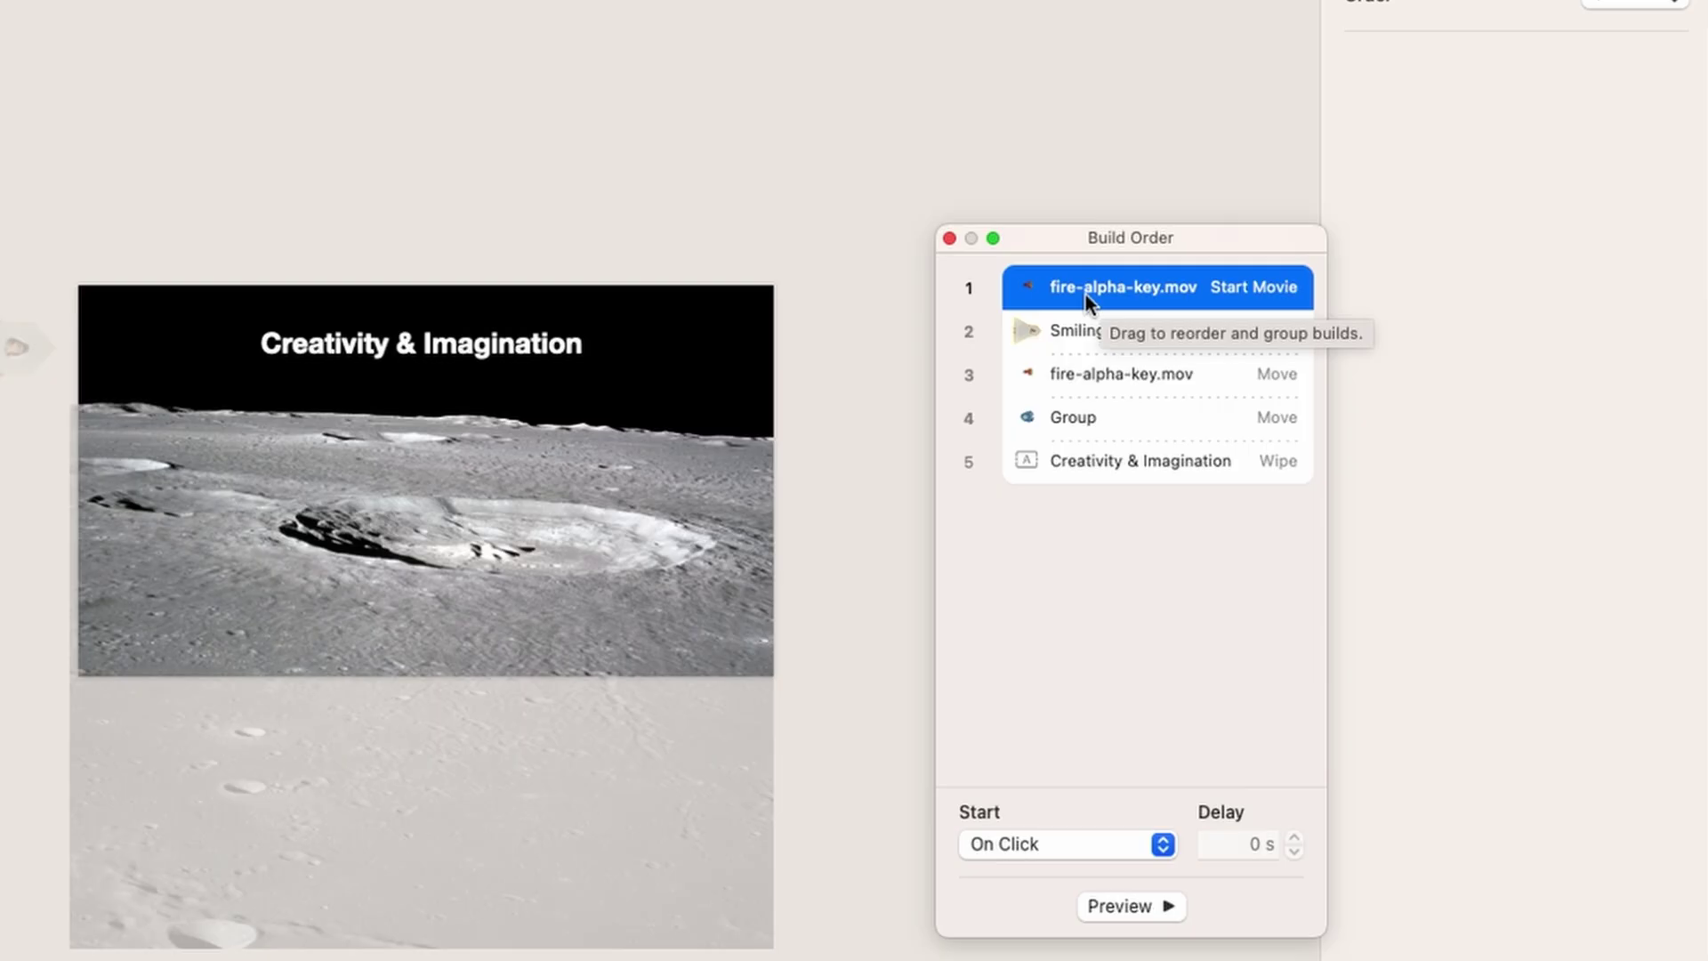
{"action": "left_click", "coordinate": [1063, 331]}
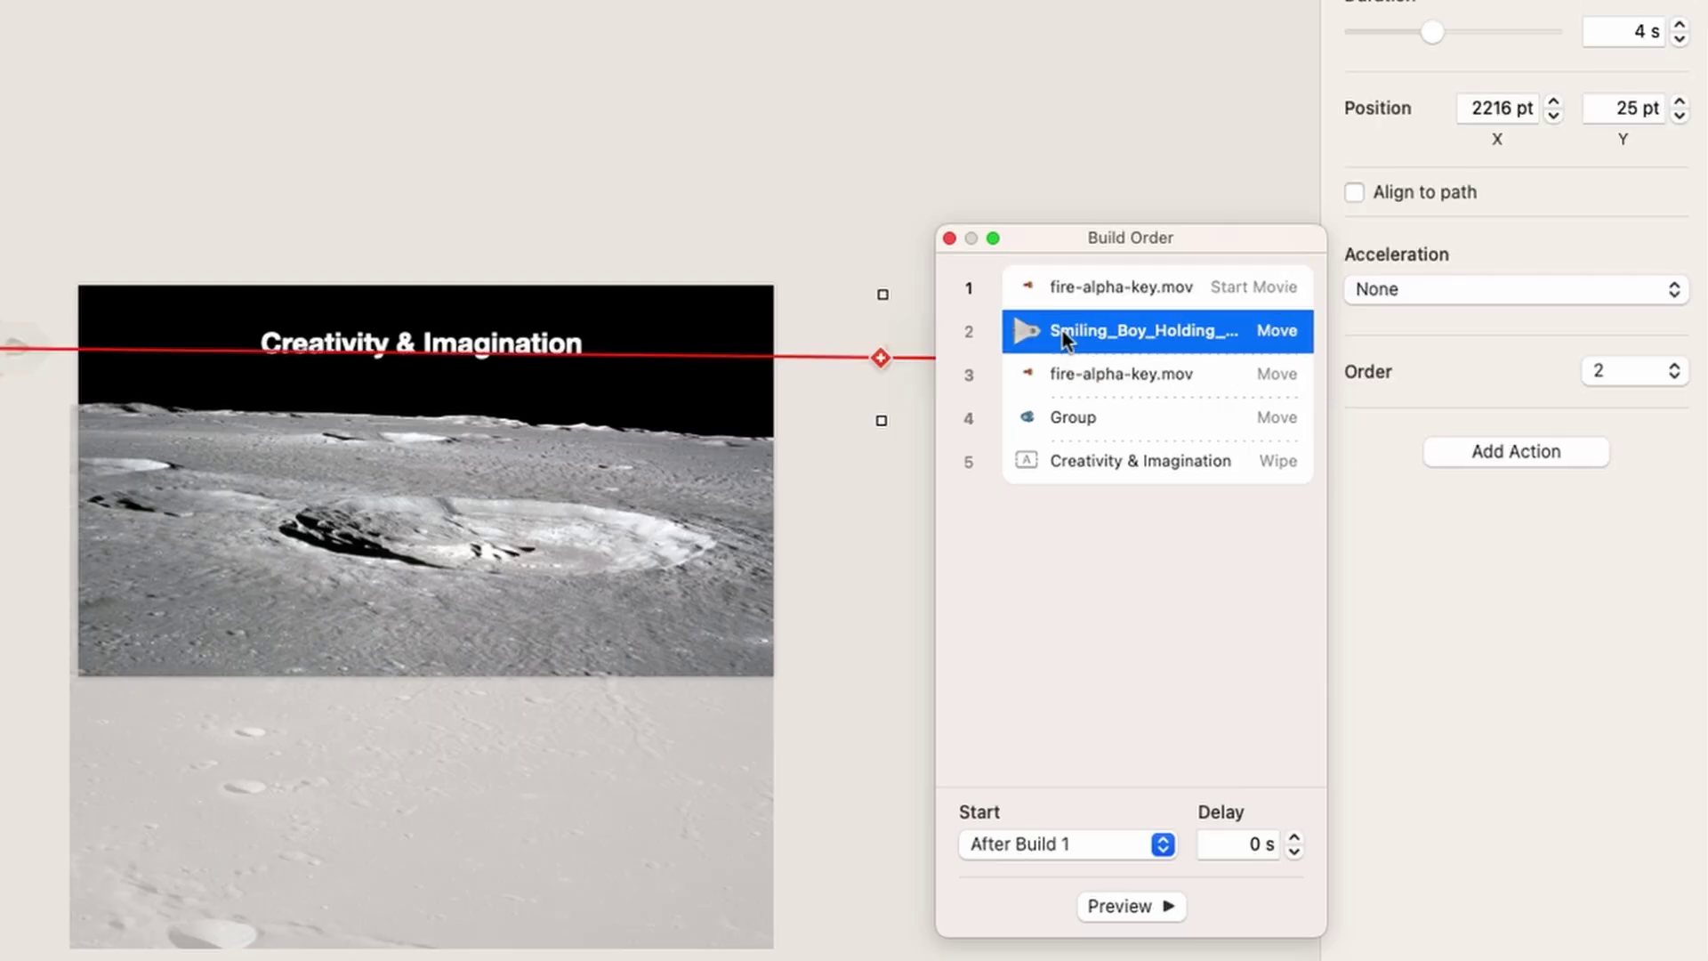
{"action": "left_click", "coordinate": [1096, 373]}
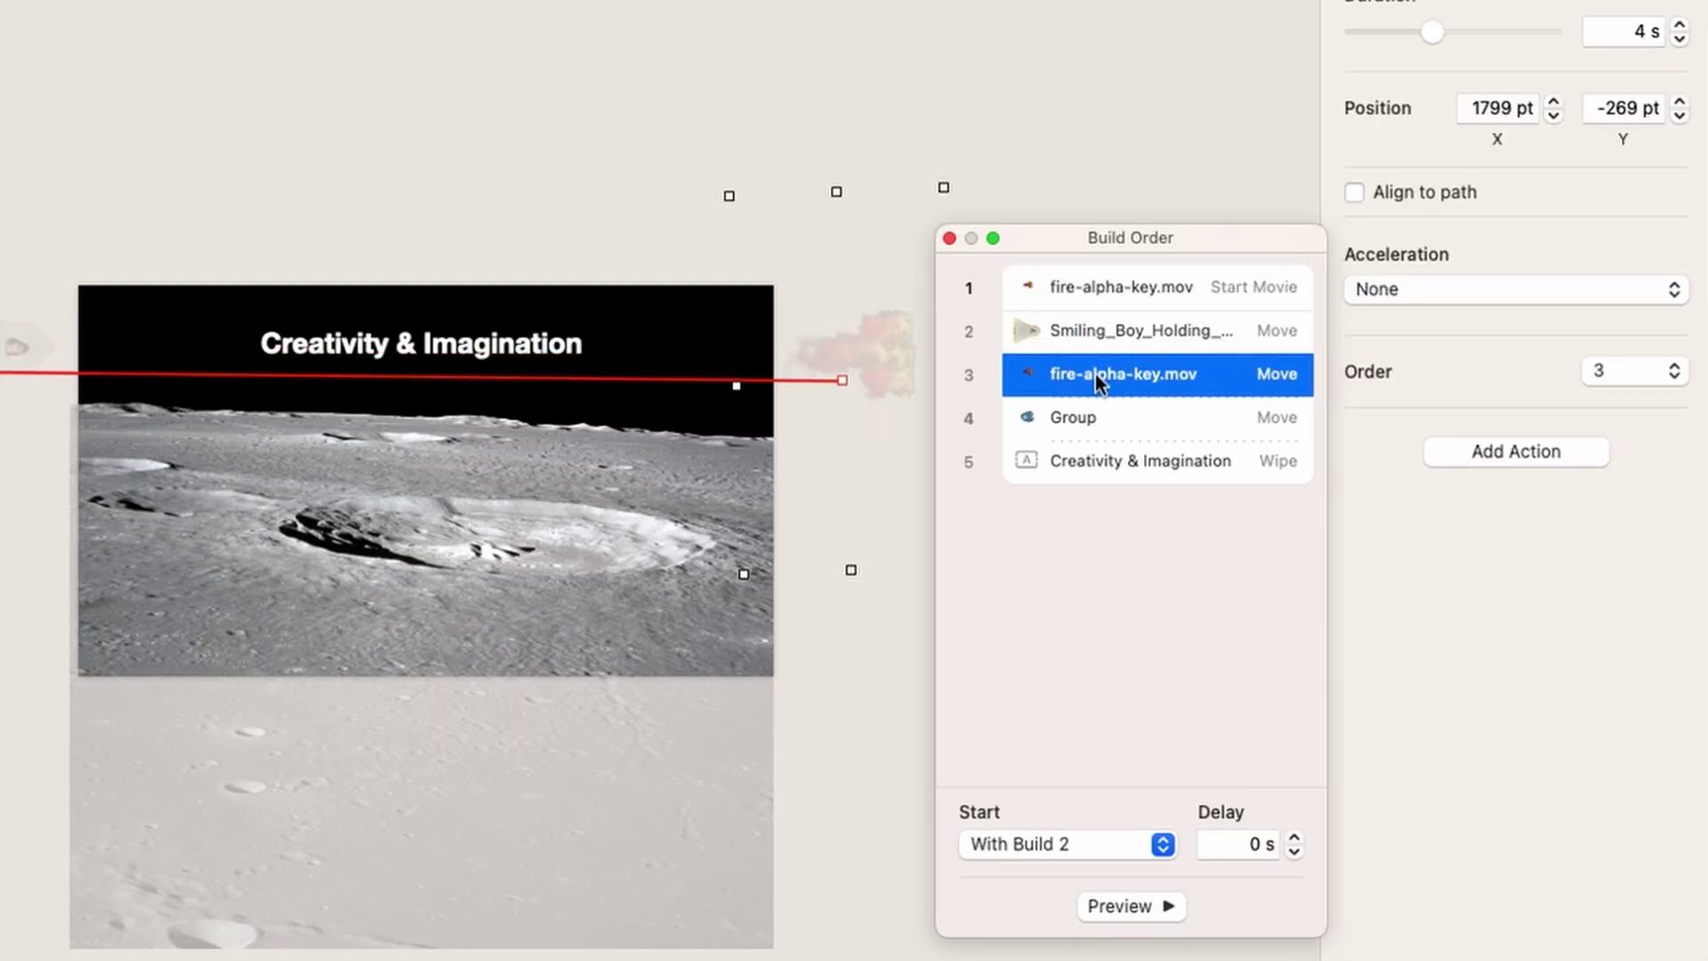
{"action": "left_click", "coordinate": [1067, 423]}
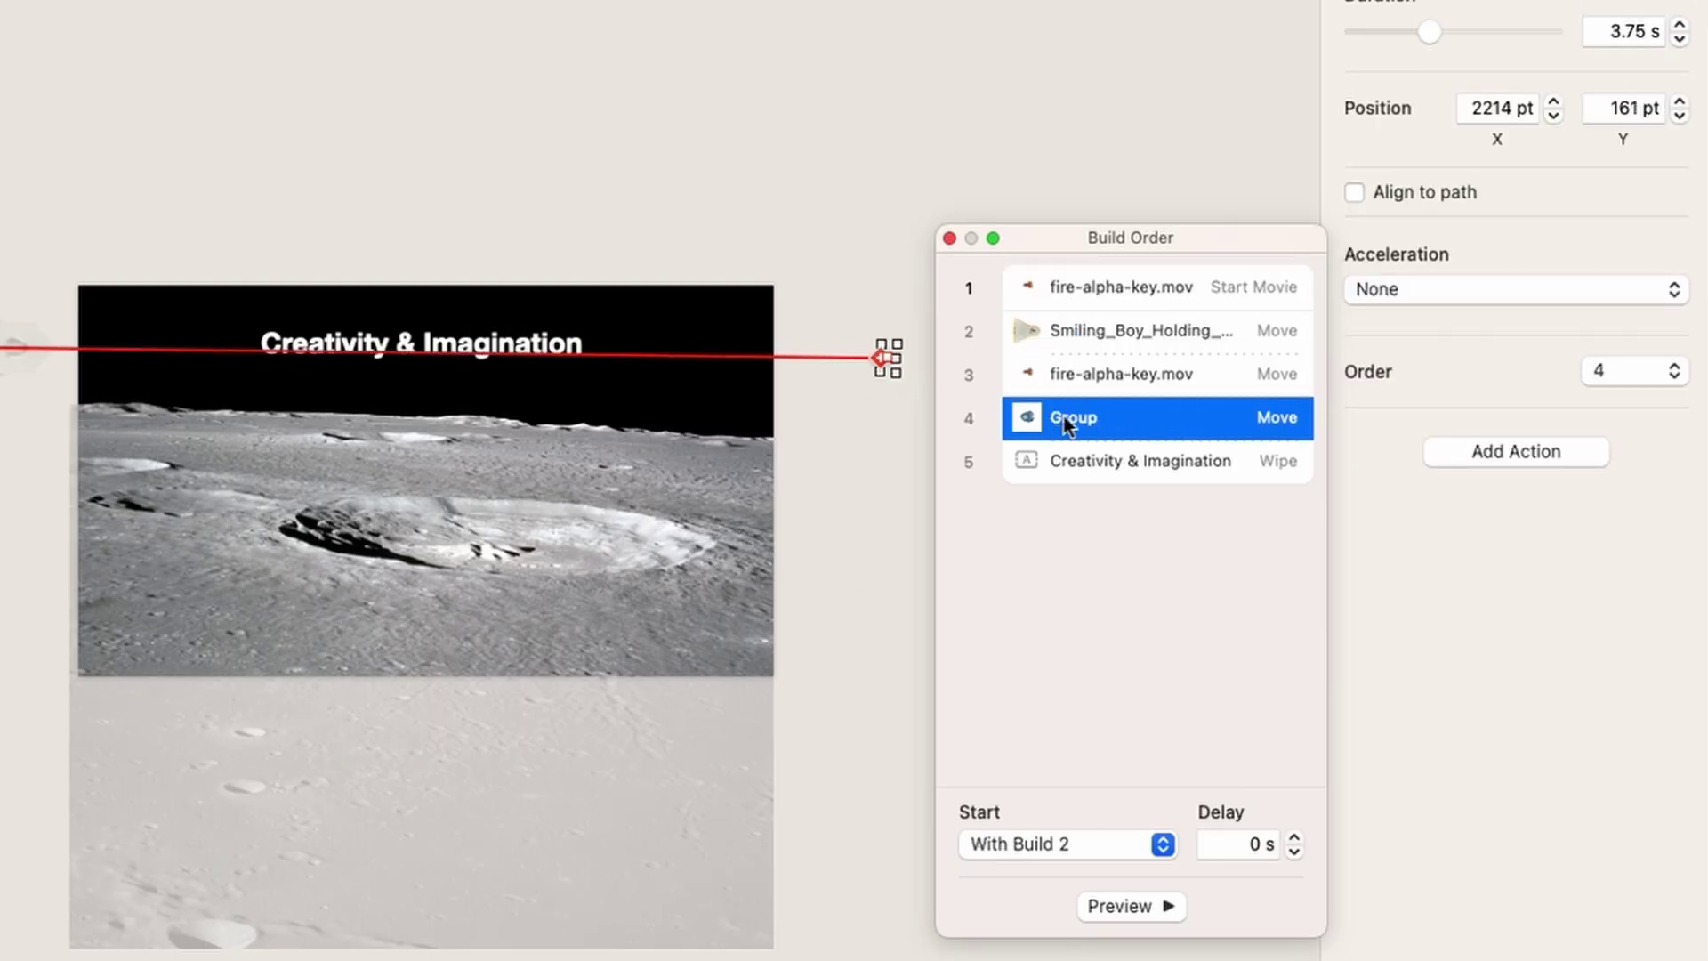
{"action": "left_click", "coordinate": [1092, 462]}
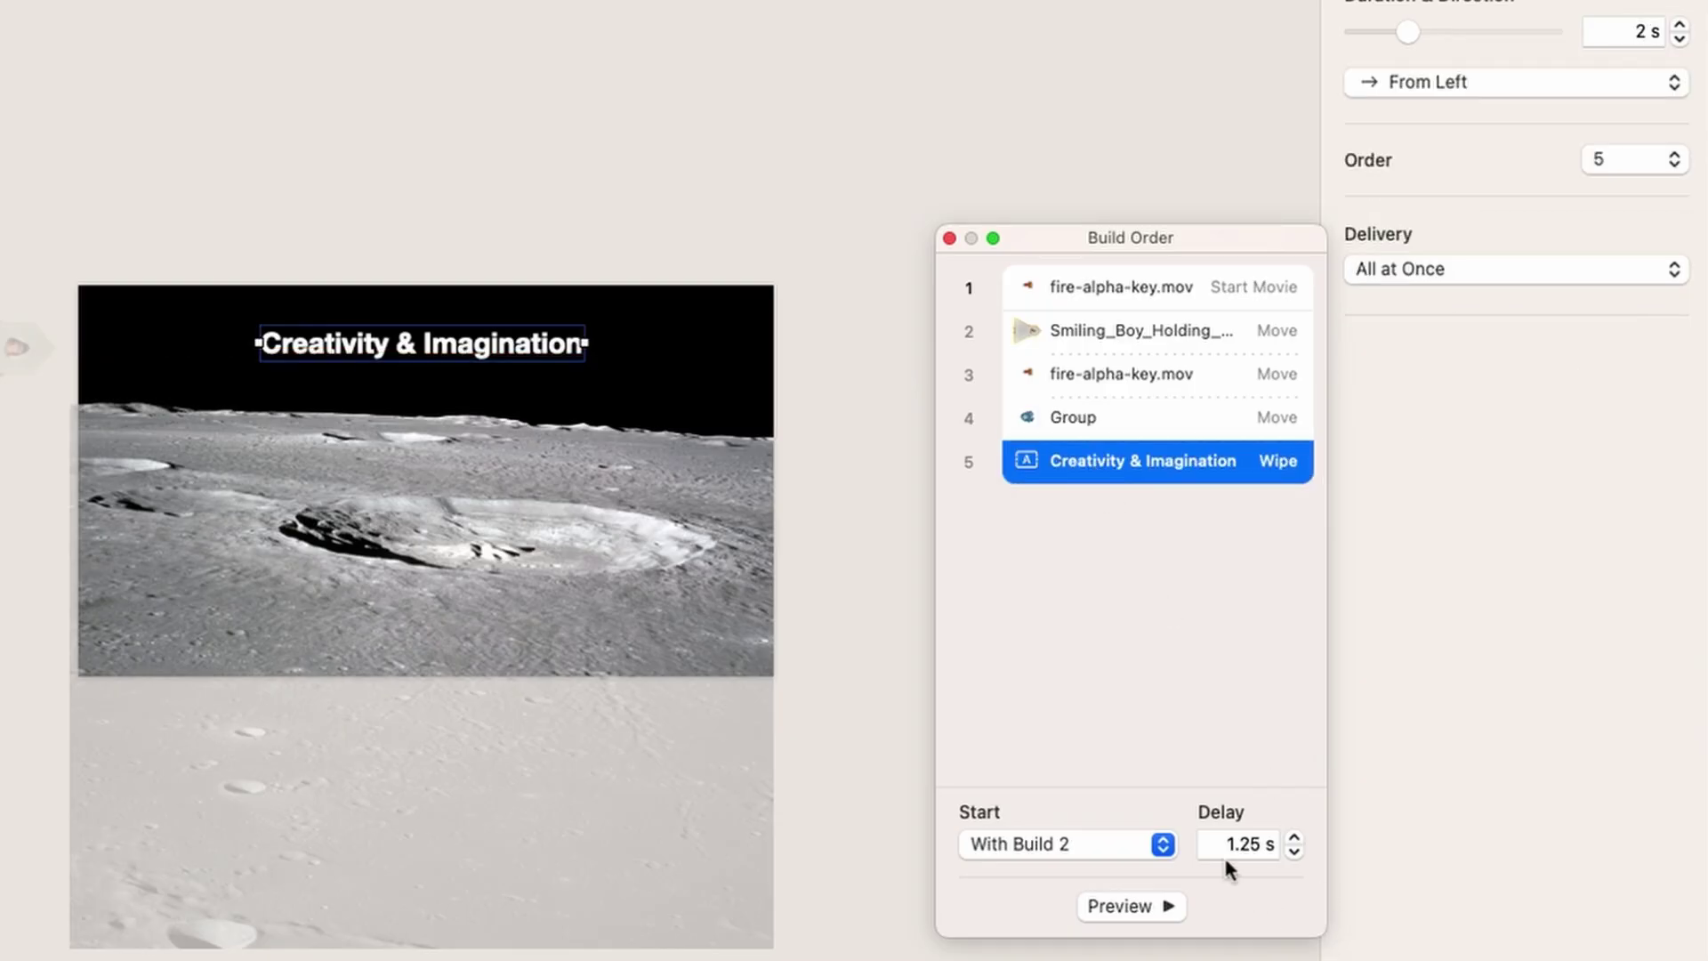